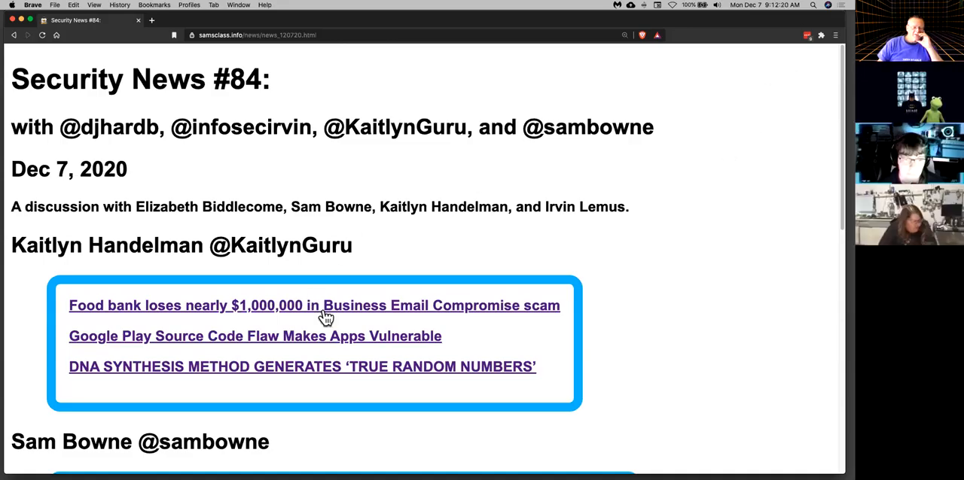
Open the food bank Business Email Compromise story in a new tab and view it
right_click(326, 315)
left_click(335, 316)
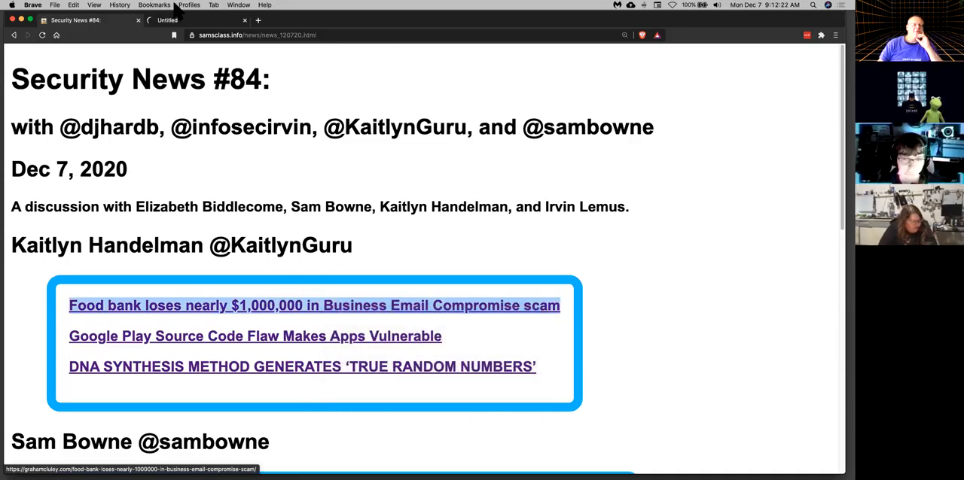
left_click(188, 20)
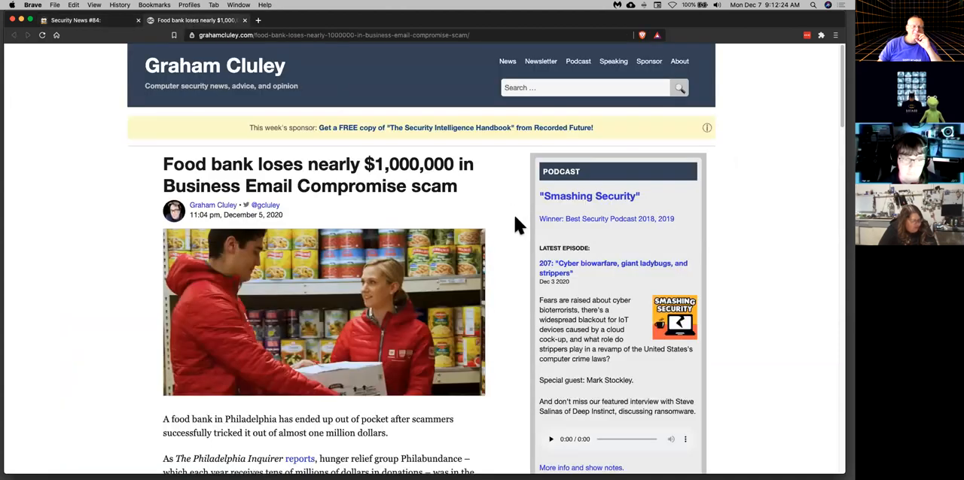
Return to the Graham Cluley food bank article and zoom it to 125% to read
left_click(88, 20)
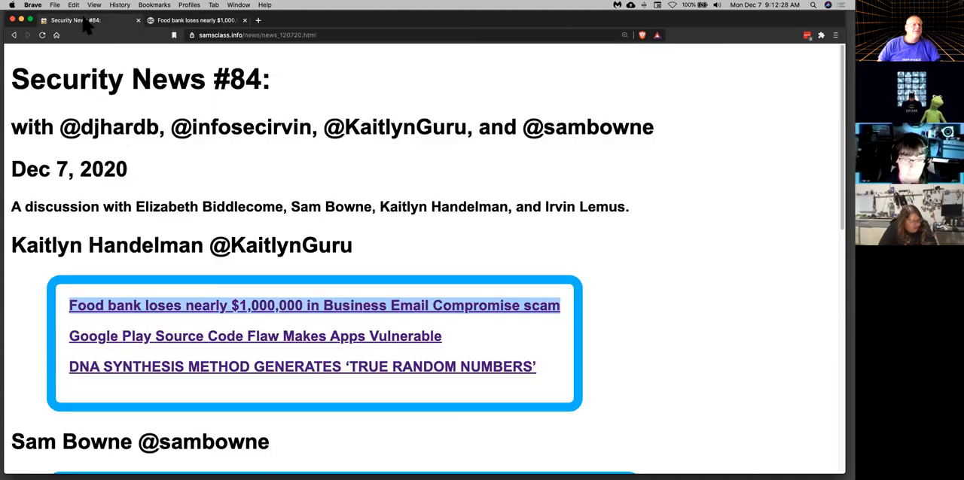
left_click(187, 20)
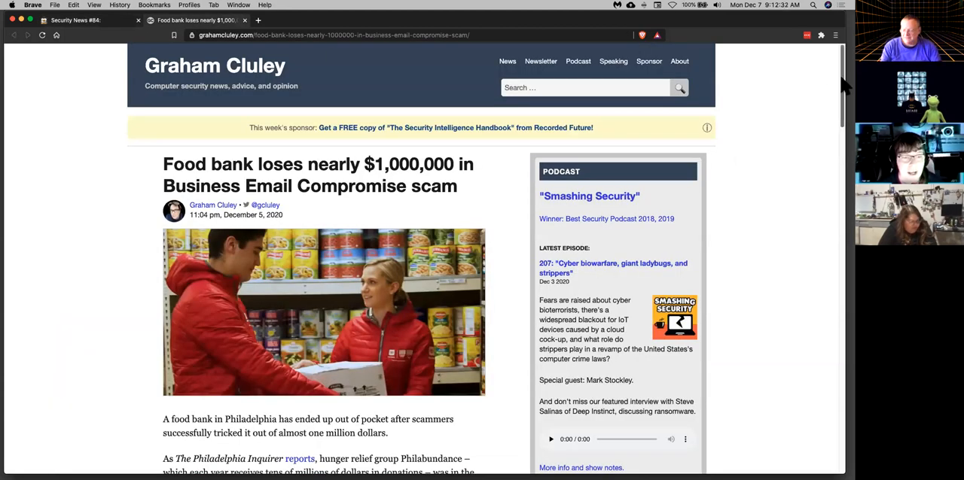
key("super+plus")
key("super+plus")
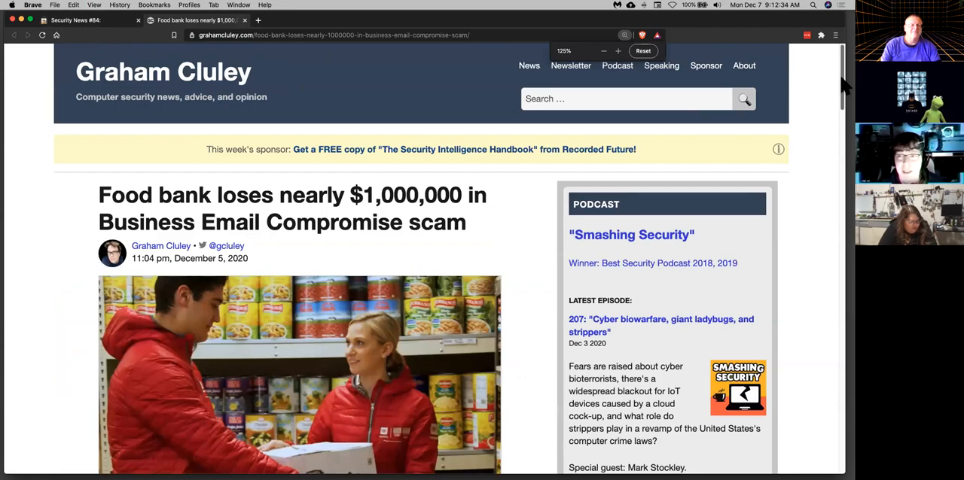
scroll(610, 297, "down", 5)
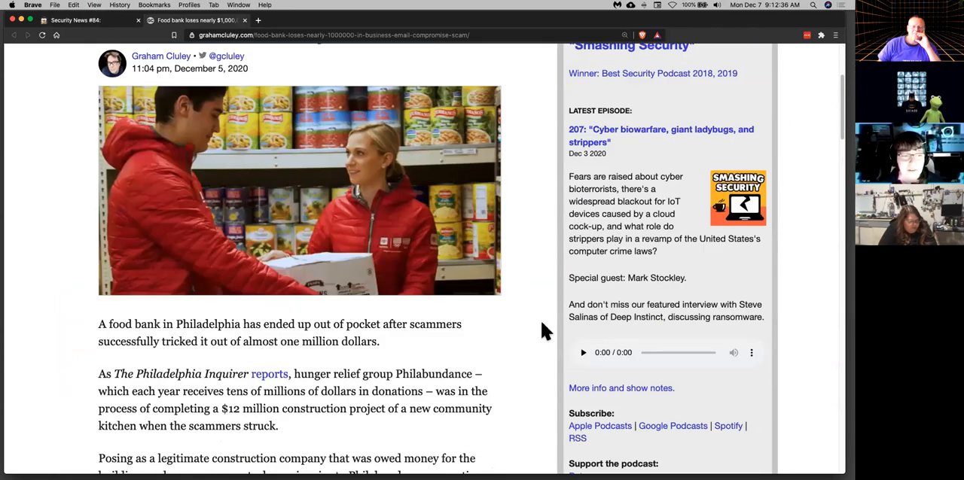
scroll(546, 331, "down", 4)
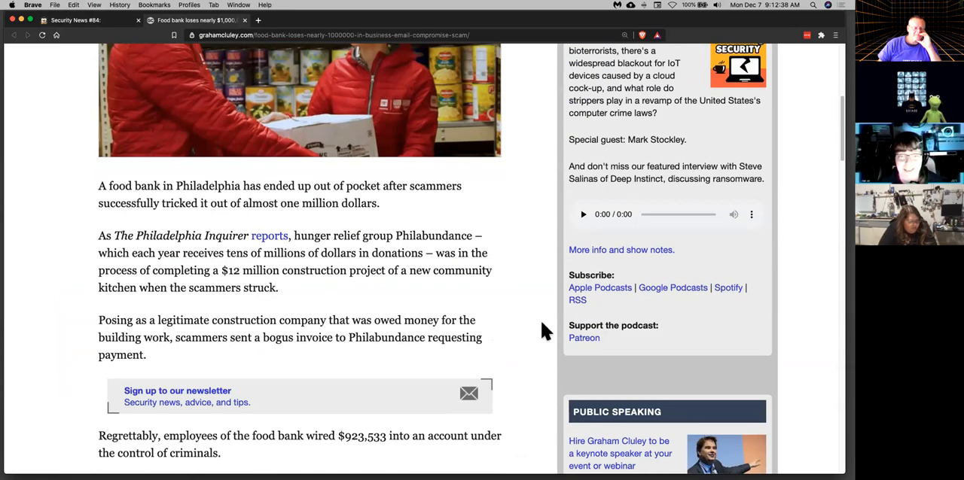
scroll(545, 331, "down", 3)
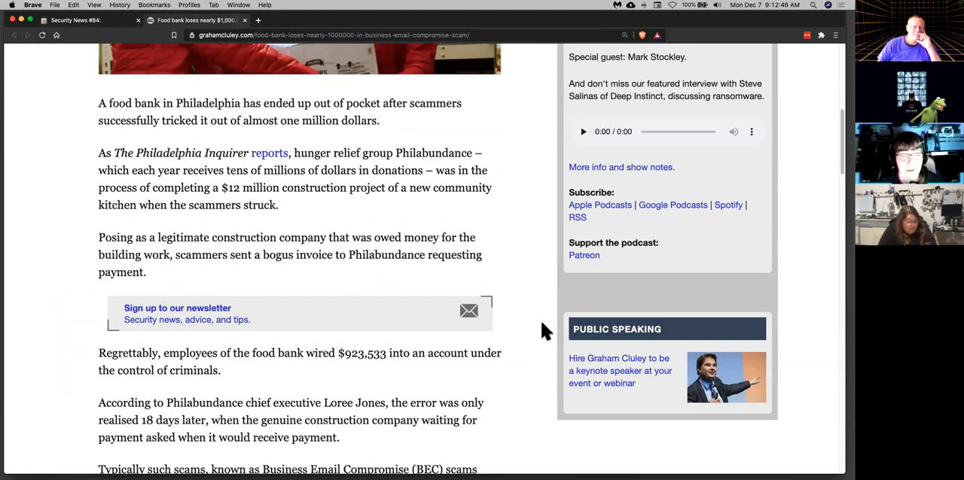
scroll(505, 397, "down", 2)
scroll(505, 397, "down", 1)
scroll(512, 403, "down", 2)
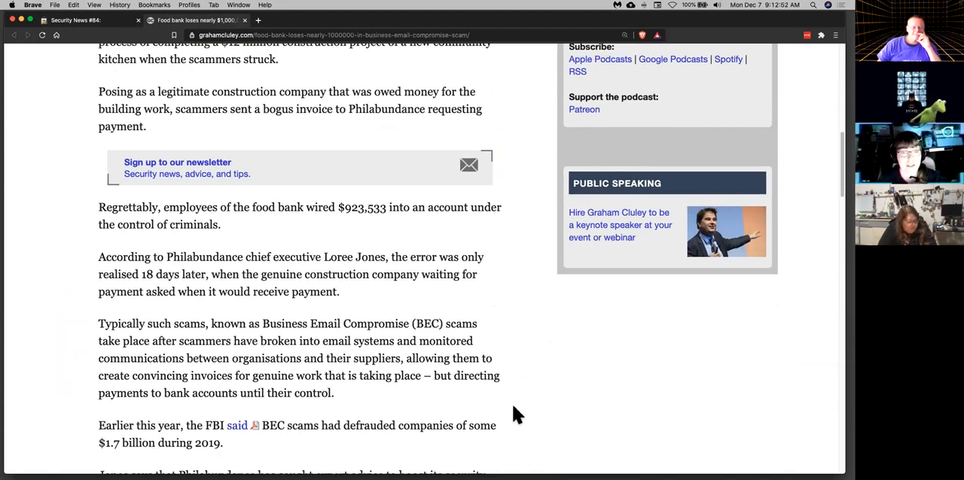
scroll(512, 403, "down", 1)
scroll(512, 402, "down", 2)
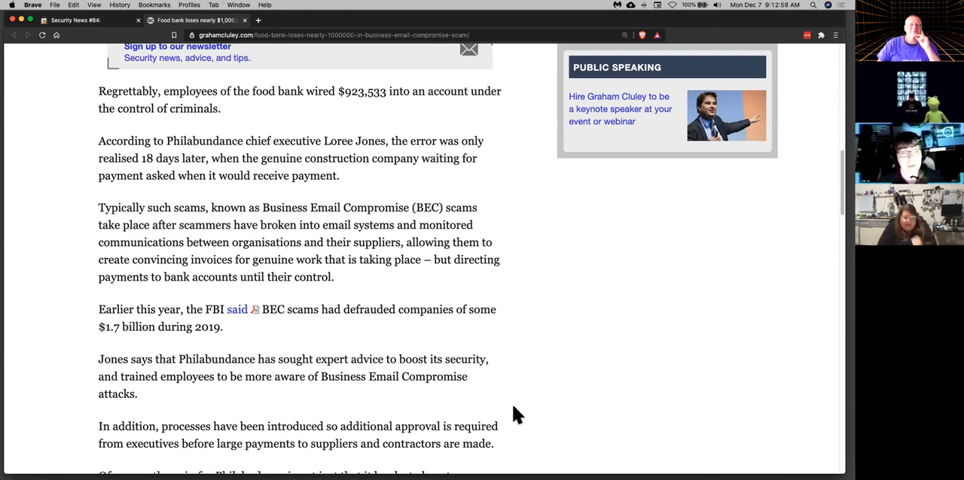
scroll(517, 414, "up", 2)
scroll(517, 414, "up", 2)
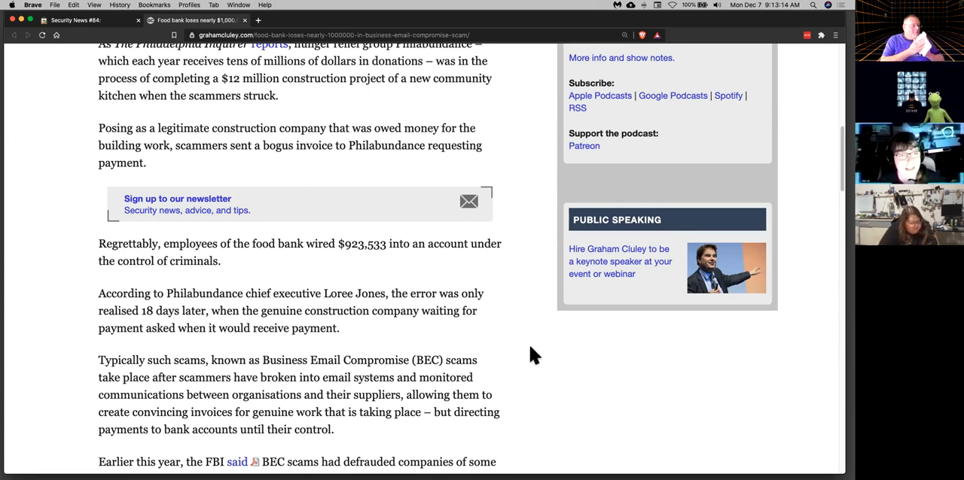
scroll(529, 343, "down", 5)
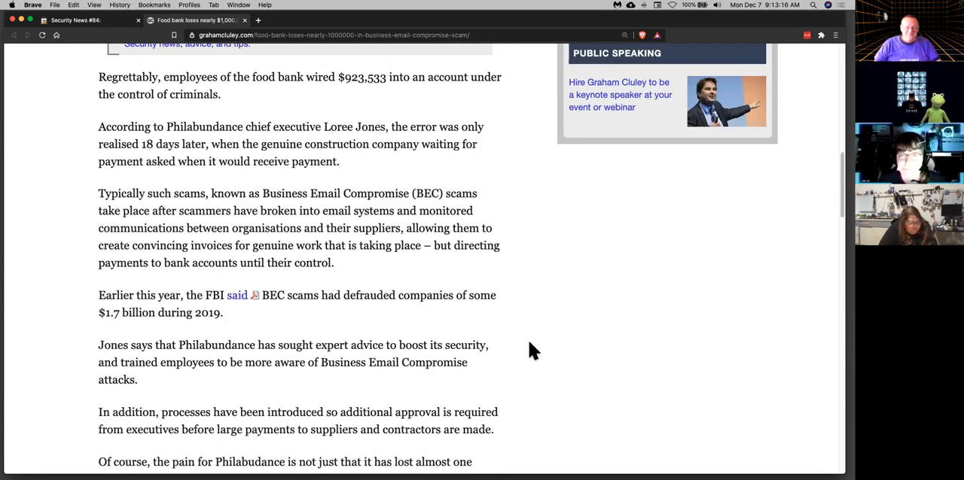
scroll(531, 338, "down", 5)
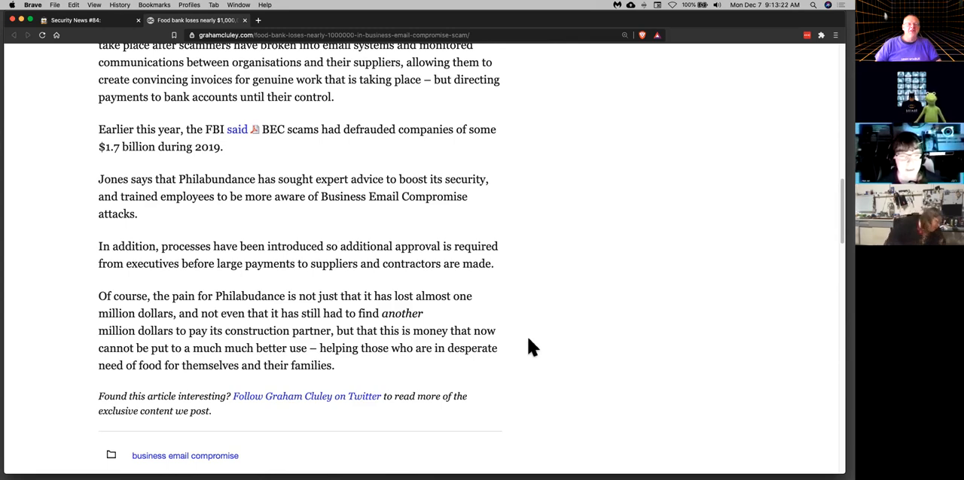
scroll(527, 336, "up", 2)
scroll(532, 346, "up", 3)
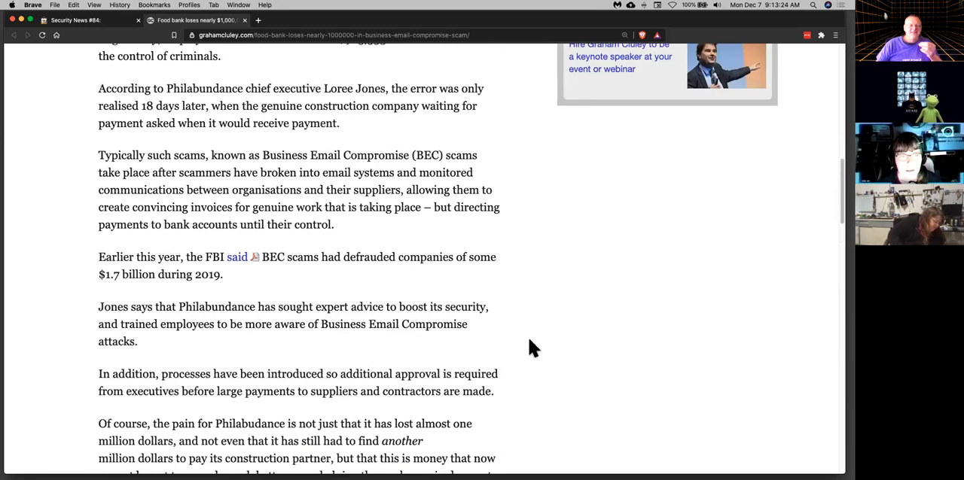
scroll(532, 346, "up", 3)
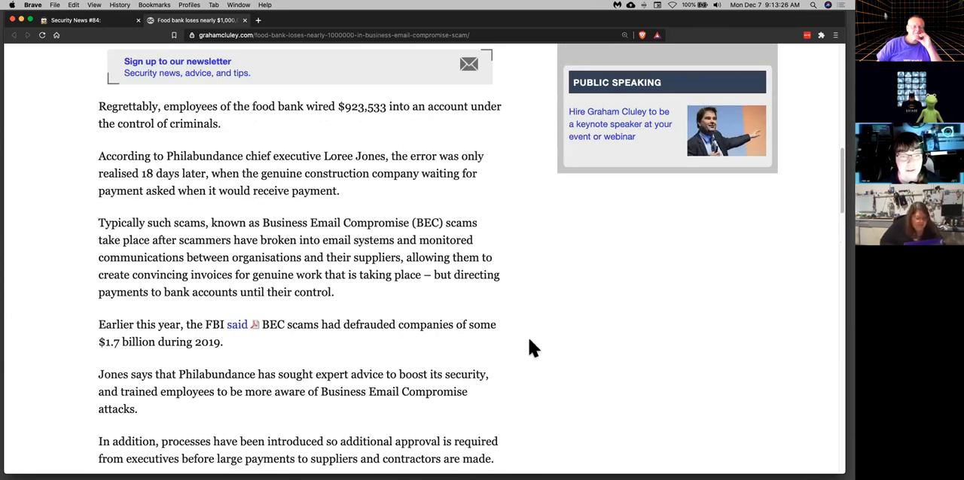
scroll(531, 347, "up", 4)
scroll(532, 347, "up", 2)
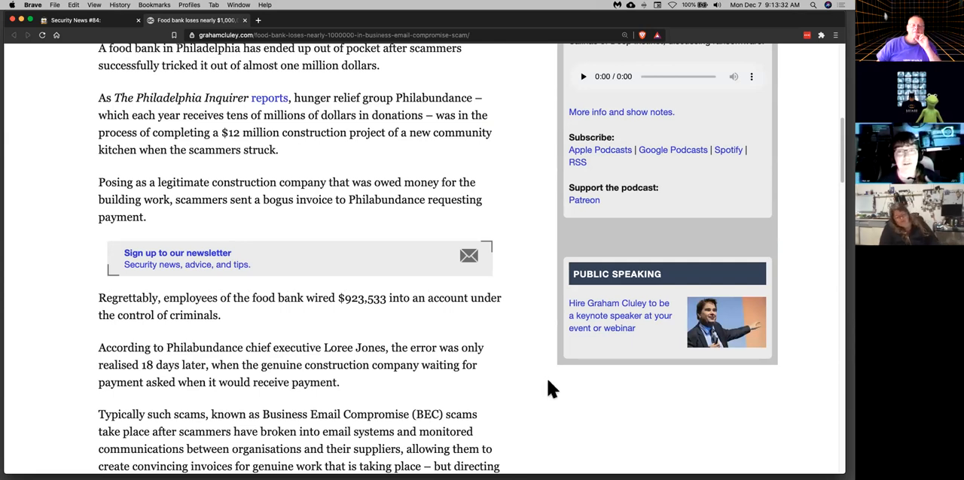
scroll(546, 376, "up", 2)
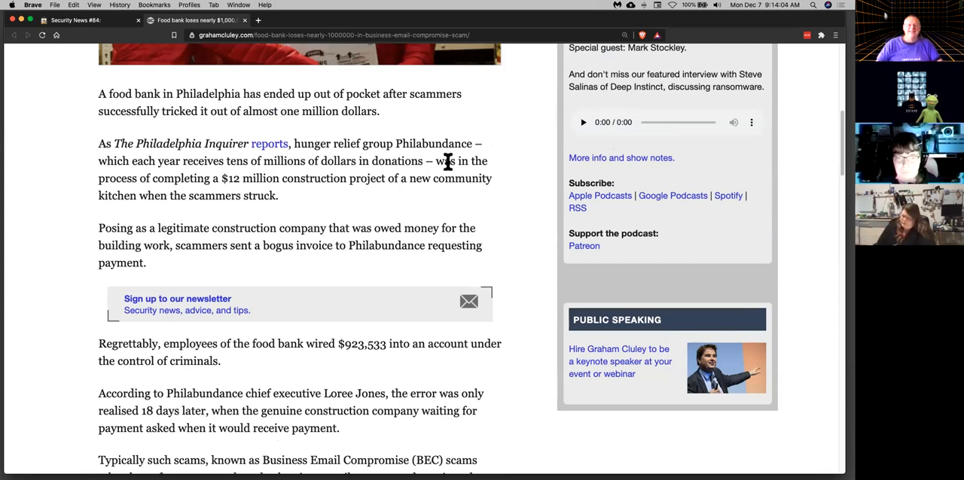
Close the food bank tab and open the NPR smartwatch nightmares story in a new tab
left_click(246, 20)
scroll(554, 269, "down", 3)
scroll(554, 270, "down", 3)
right_click(321, 245)
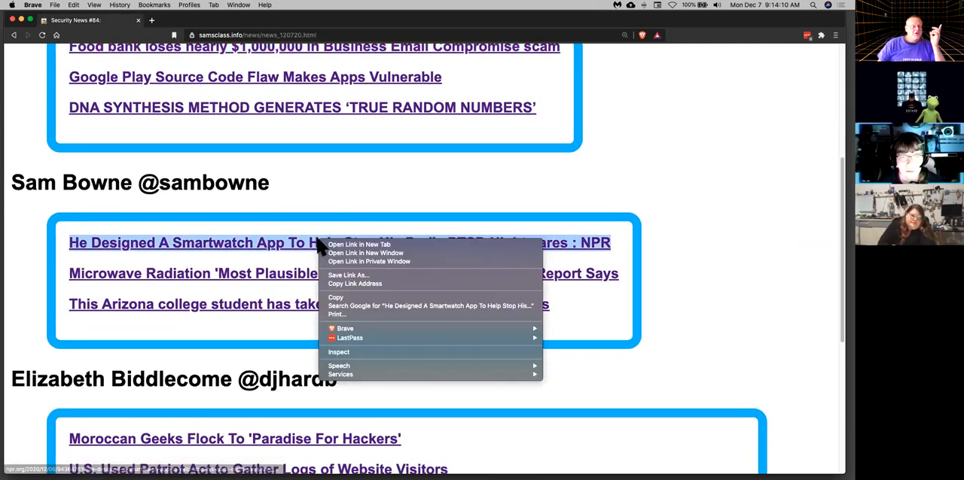
left_click(359, 245)
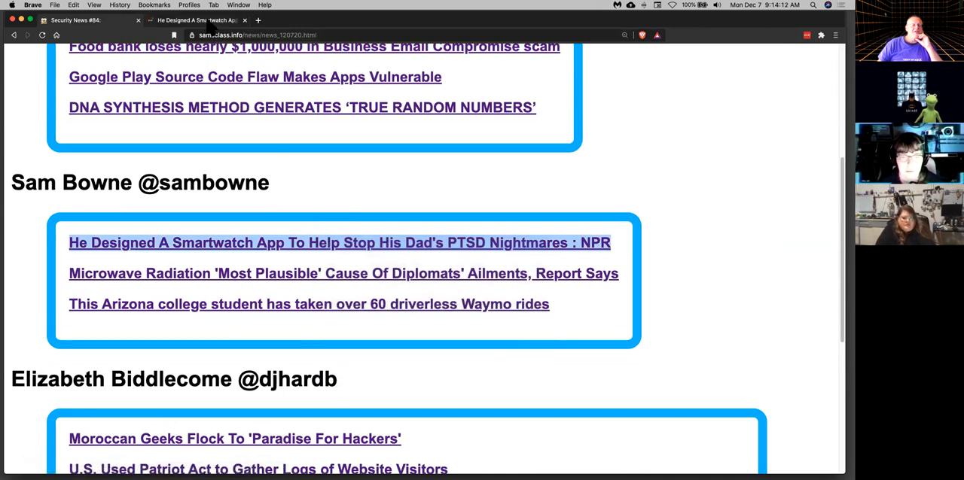
left_click(197, 20)
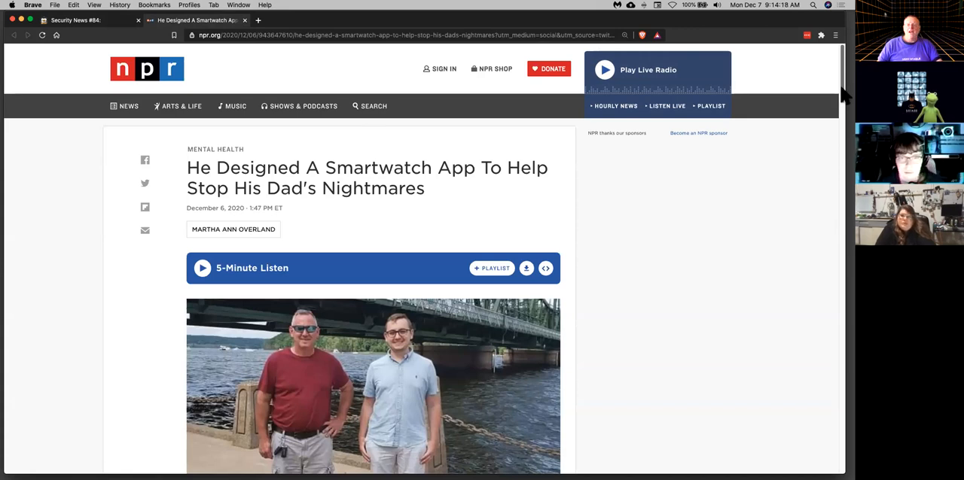
left_click_drag(842, 94, 842, 107)
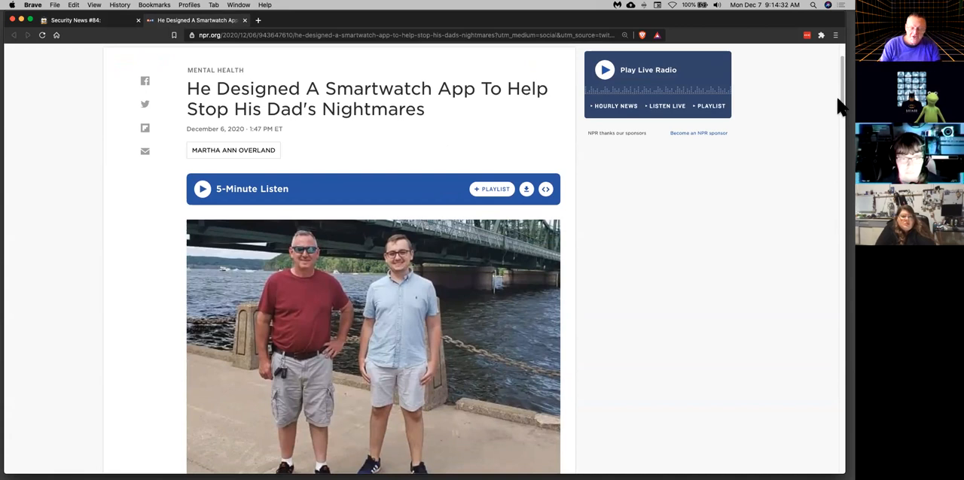
Zoom in on the NPR smartwatch nightmares article for reading
key("super+plus")
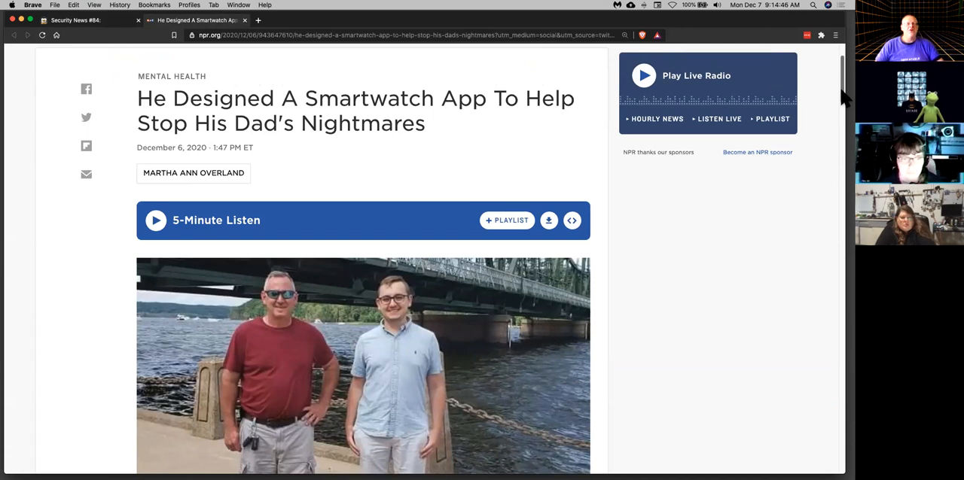
left_click_drag(842, 97, 840, 114)
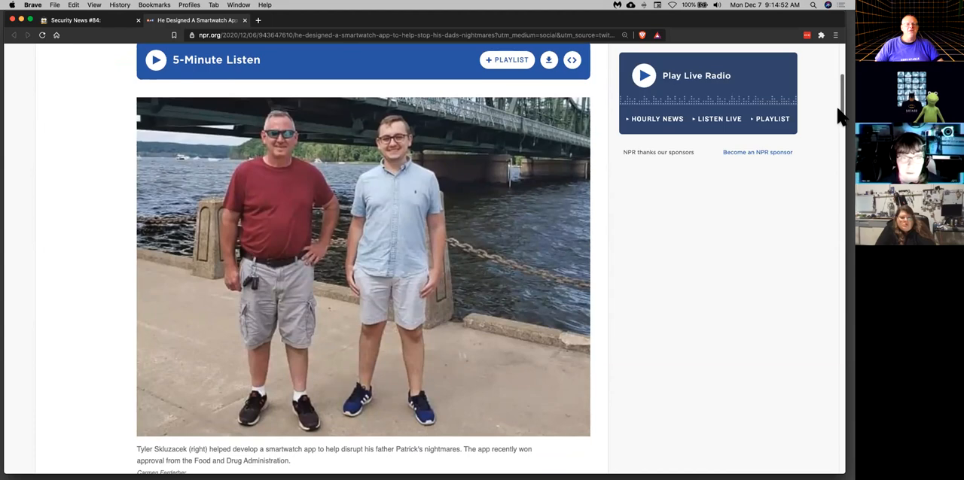
left_click_drag(842, 115, 837, 155)
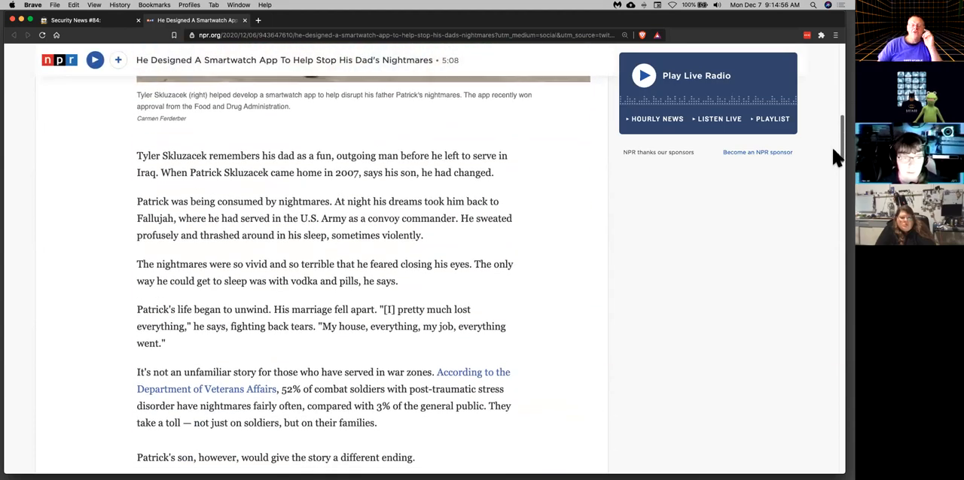
left_click_drag(837, 154, 828, 235)
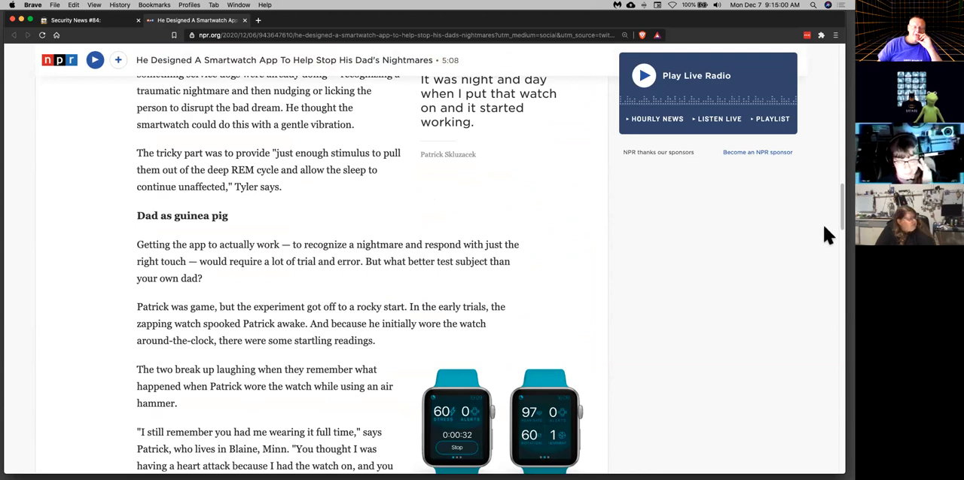
scroll(822, 223, "down", 10)
scroll(820, 274, "down", 2)
scroll(825, 287, "down", 10)
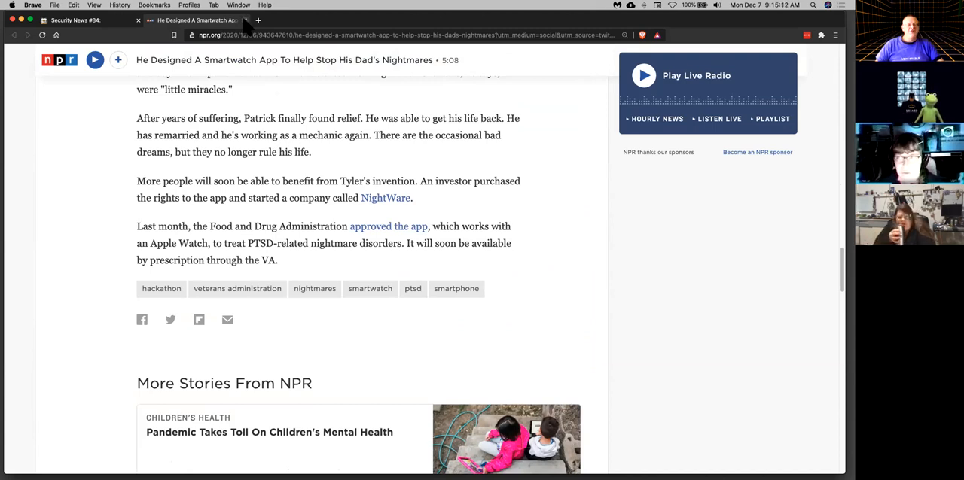
left_click(244, 21)
scroll(668, 273, "down", 3)
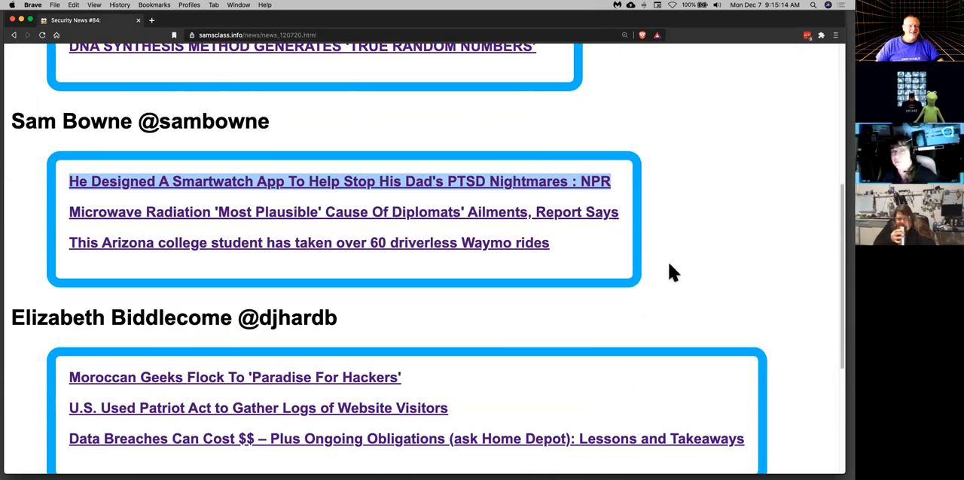
scroll(668, 272, "down", 3)
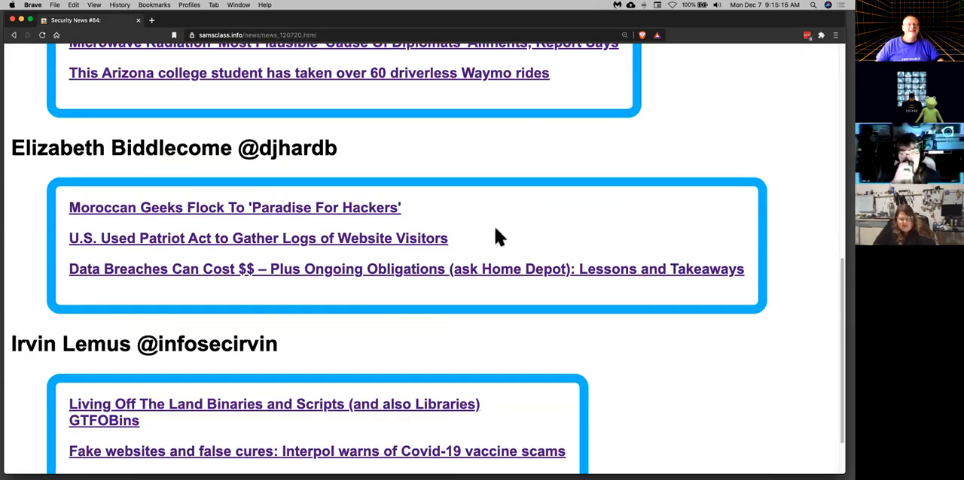
right_click(352, 211)
left_click(389, 211)
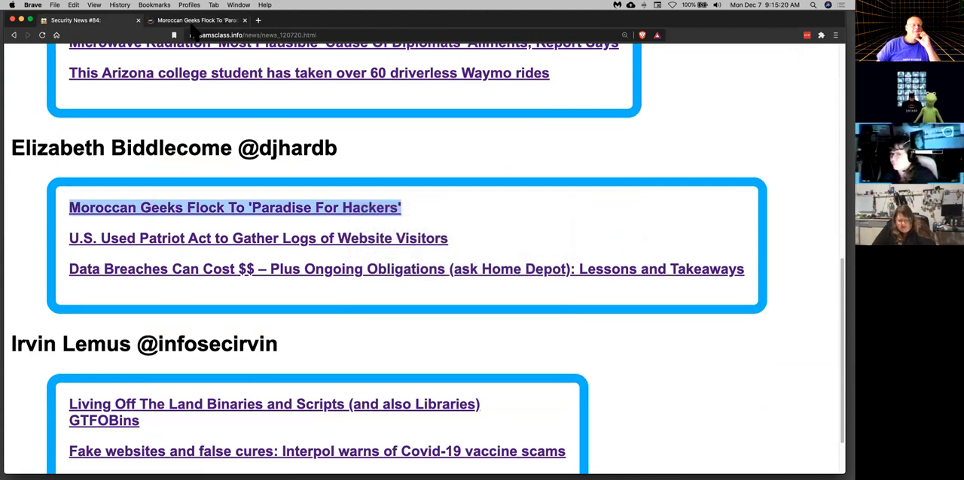
scroll(335, 139, "up", 1)
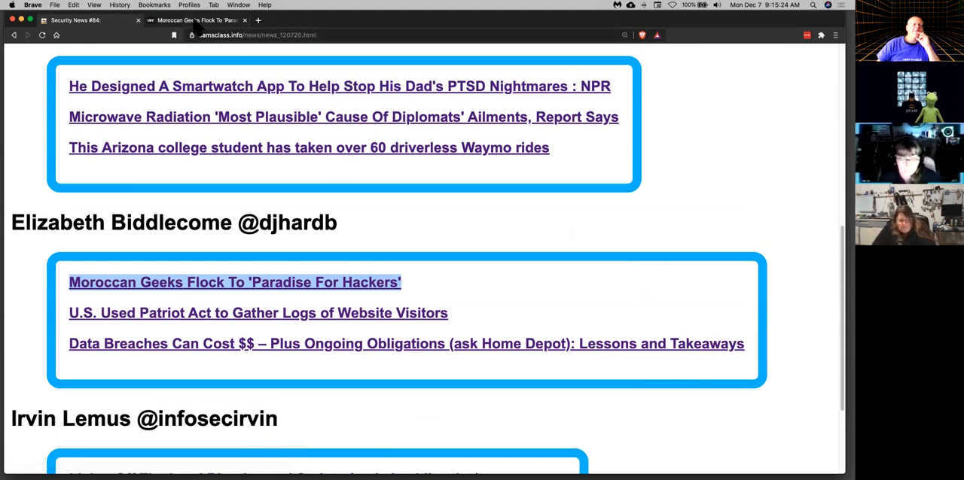
Block IBT notifications, mark the hacking and 1337-selection paragraphs, and search the article for 'holb'
left_click(197, 19)
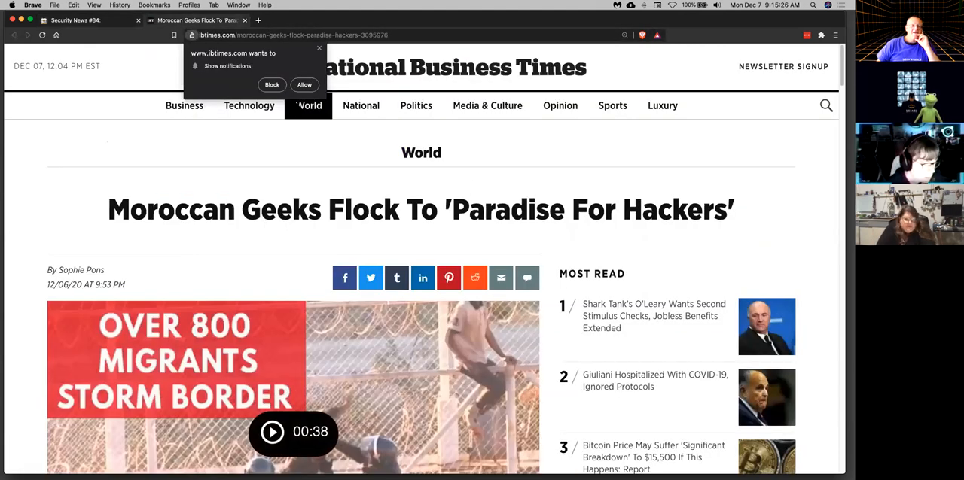
left_click(271, 84)
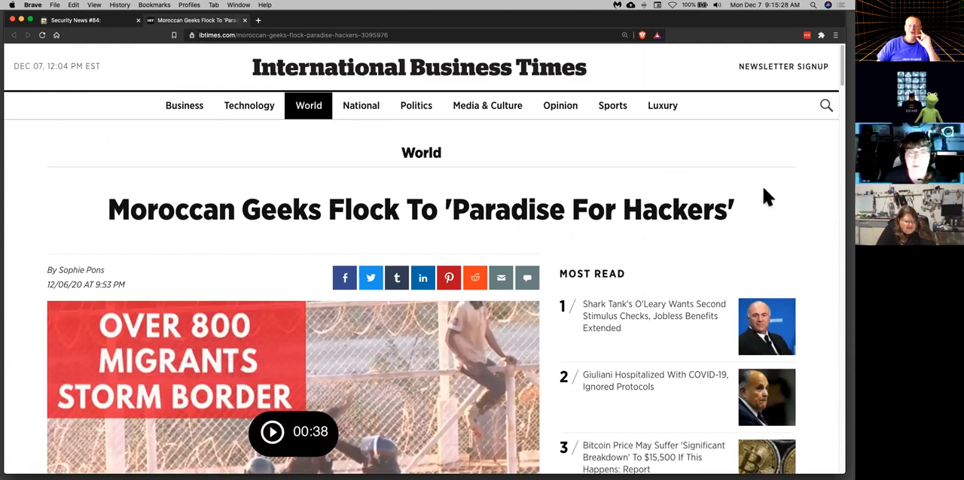
left_click_drag(842, 72, 841, 132)
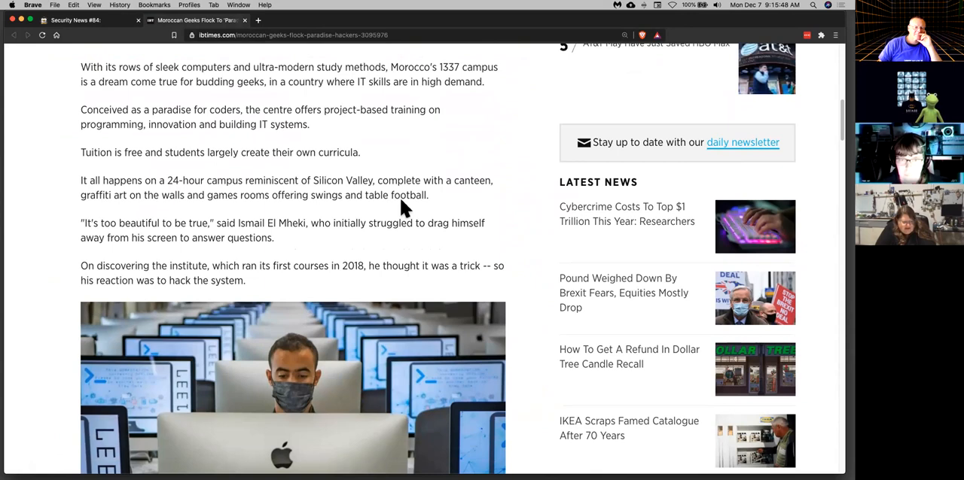
triple_click(226, 277)
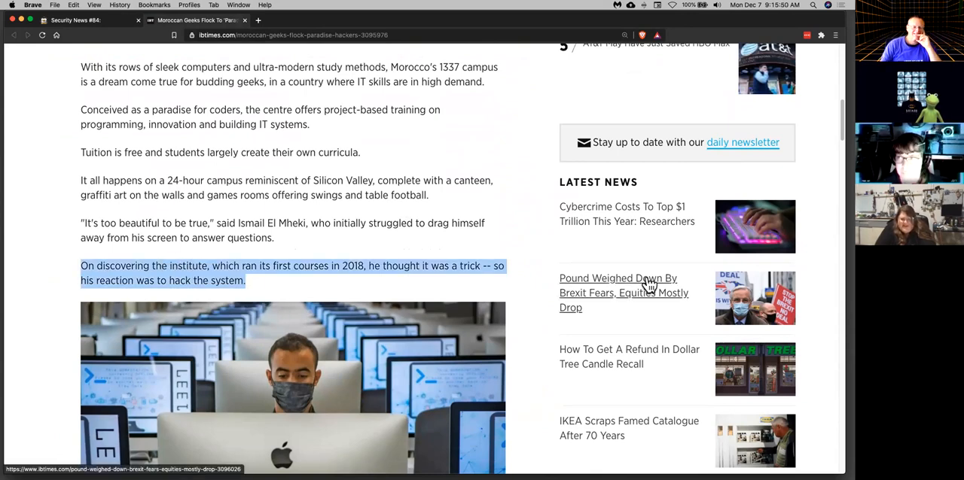
scroll(693, 284, "down", 10)
scroll(693, 284, "down", 5)
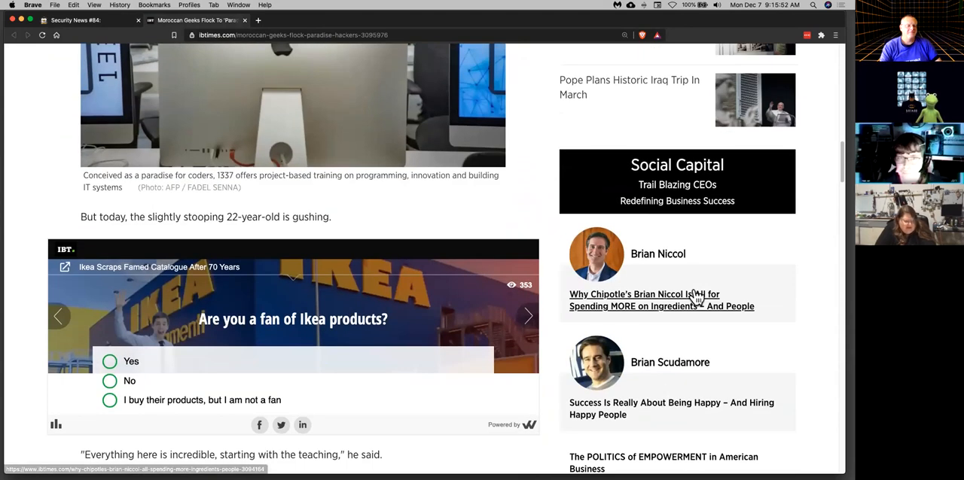
scroll(697, 298, "down", 10)
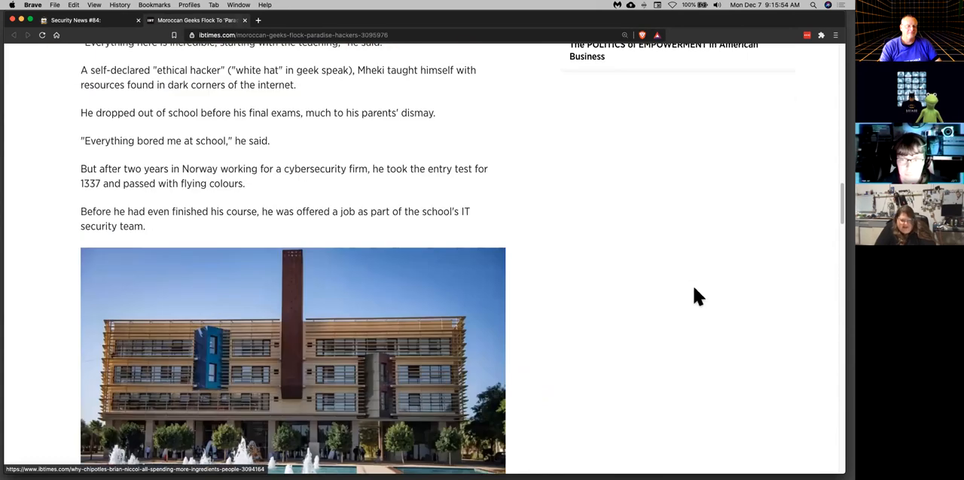
scroll(696, 297, "up", 1)
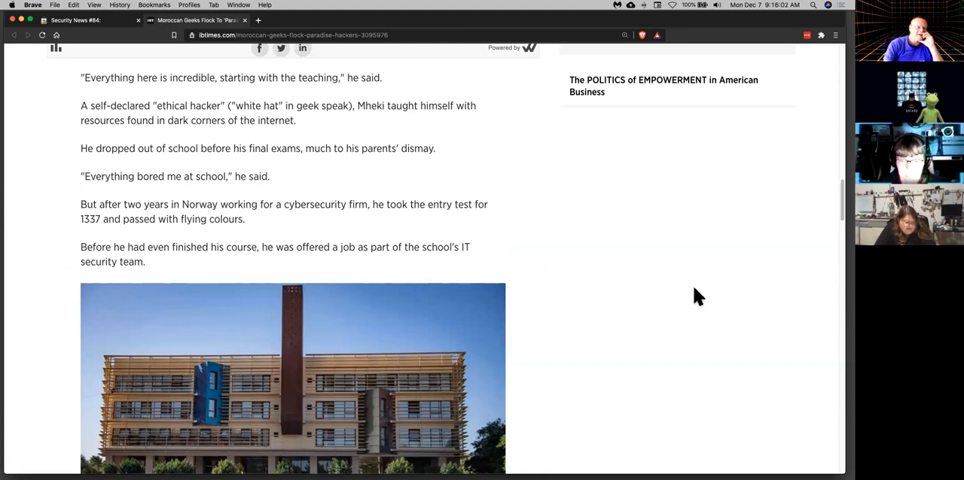
scroll(692, 294, "down", 10)
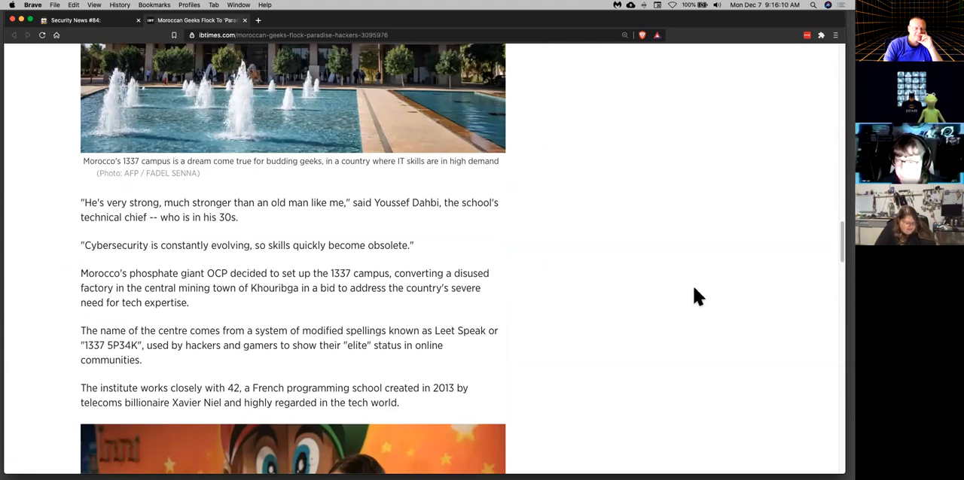
scroll(693, 293, "down", 10)
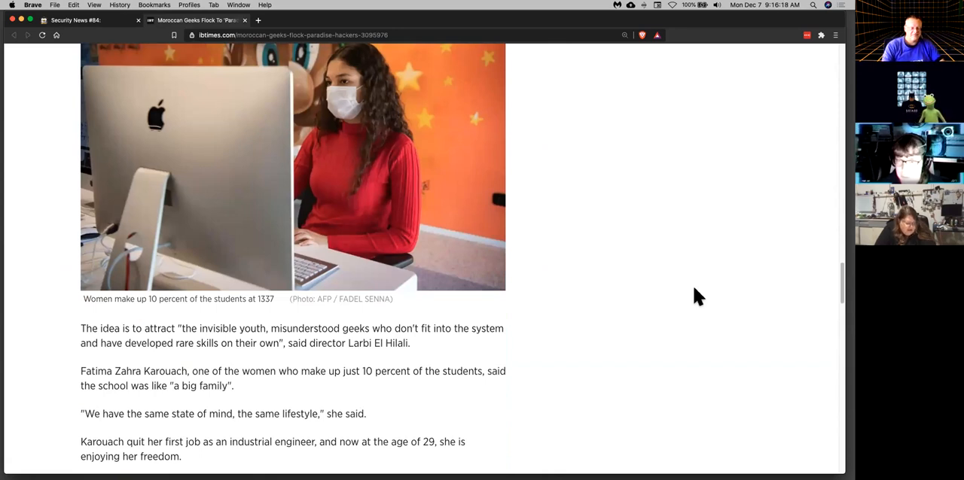
scroll(693, 284, "down", 10)
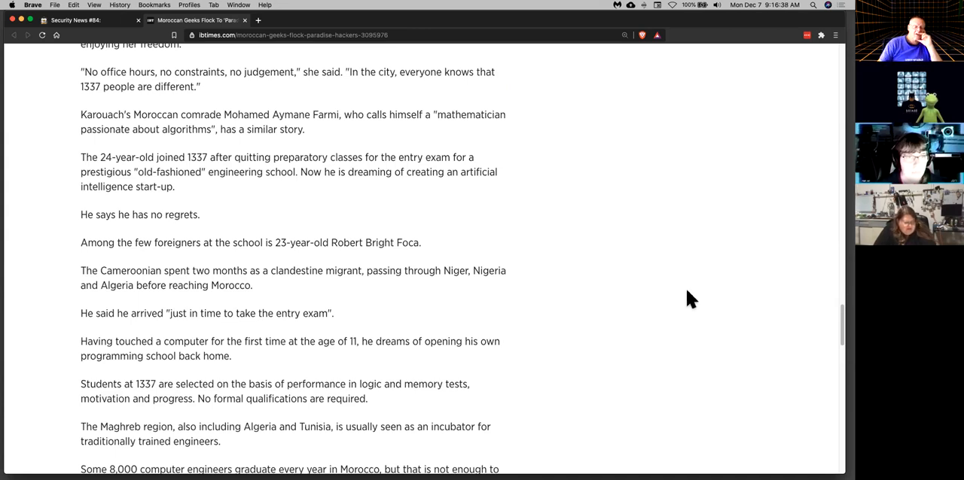
left_click_drag(369, 399, 80, 385)
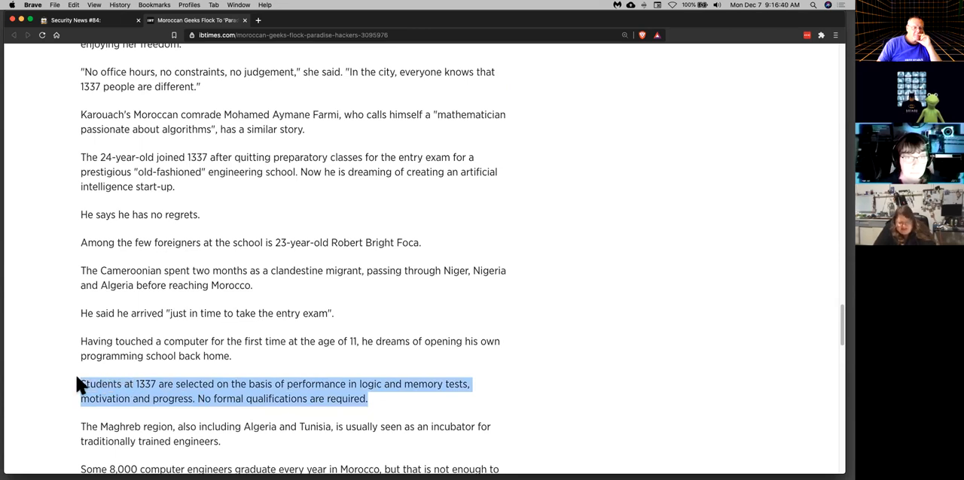
scroll(164, 401, "down", 3)
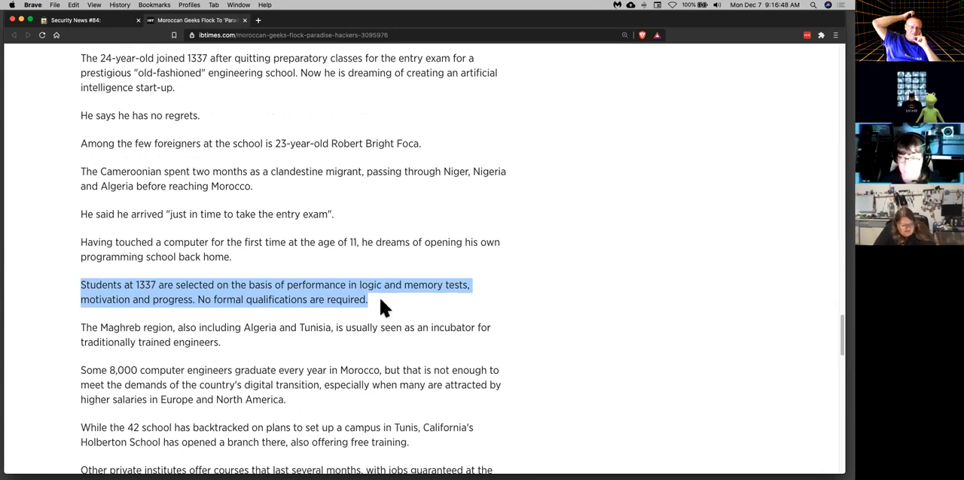
scroll(531, 319, "down", 3)
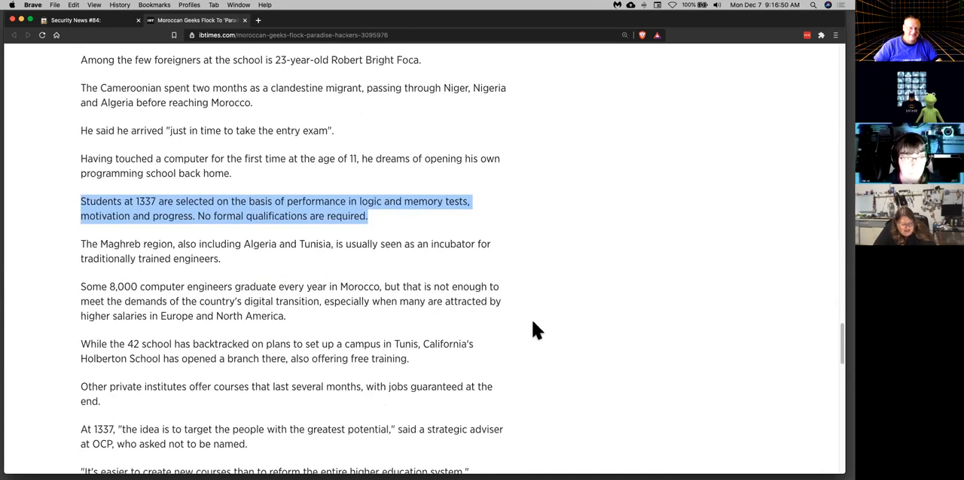
scroll(531, 318, "down", 4)
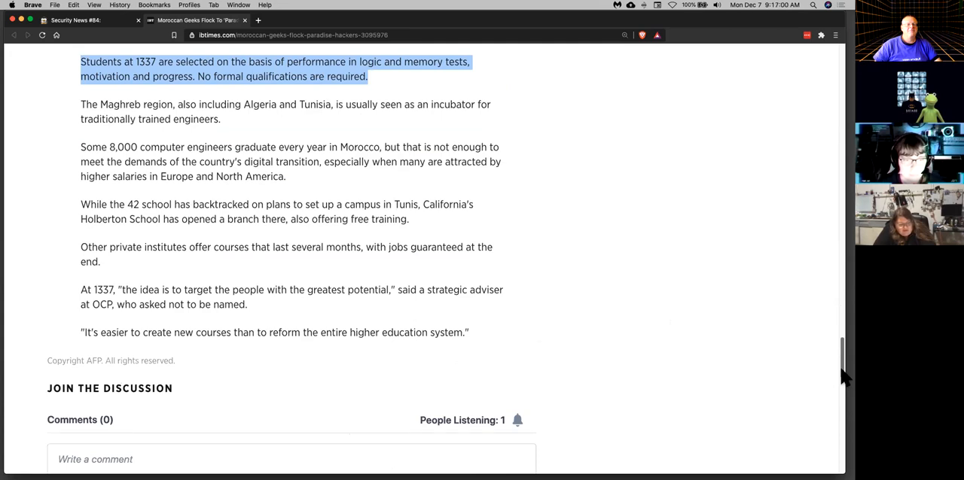
scroll(552, 310, "up", 3)
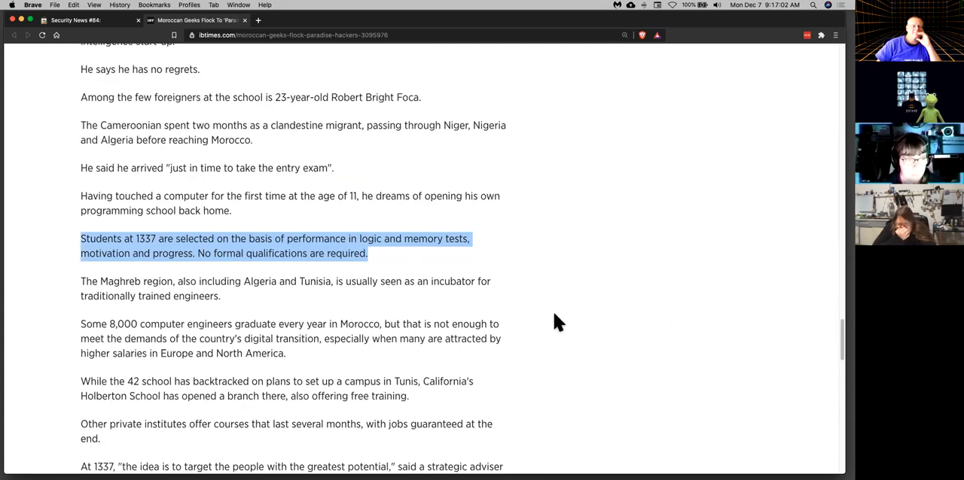
scroll(553, 311, "up", 3)
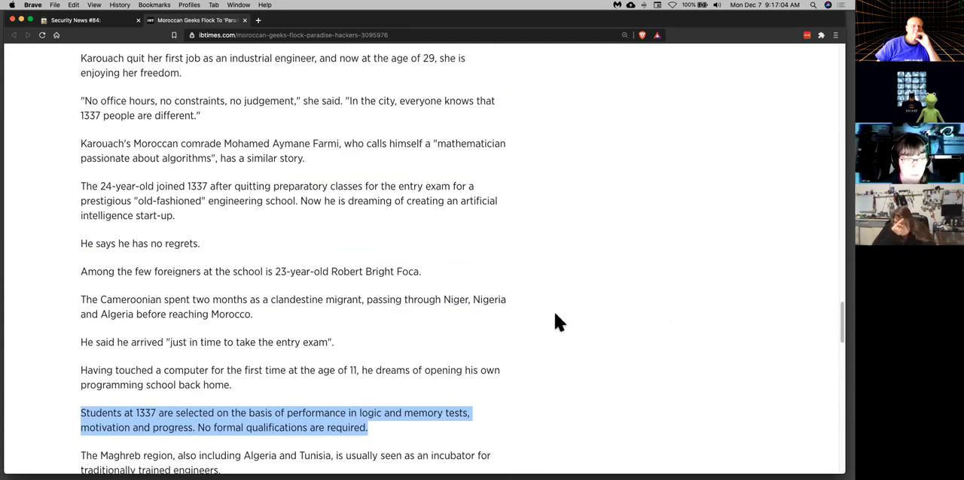
scroll(553, 311, "up", 3)
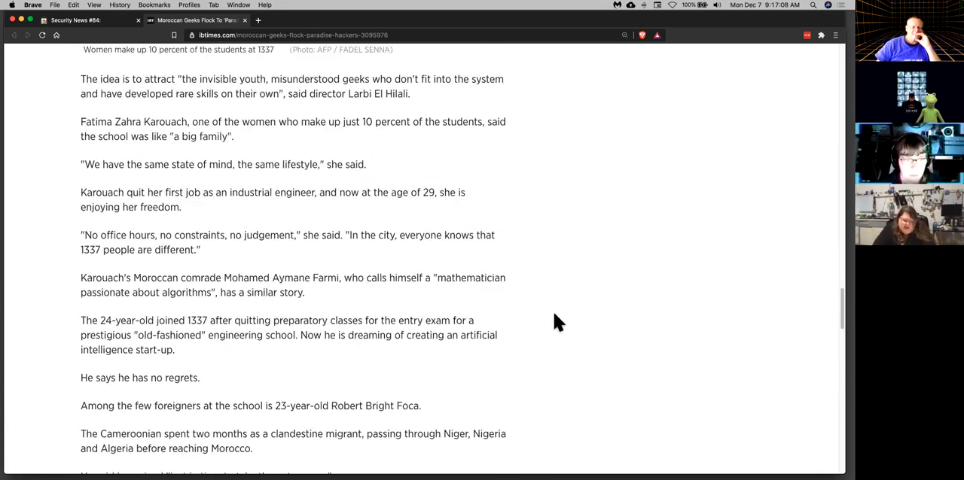
scroll(552, 310, "up", 5)
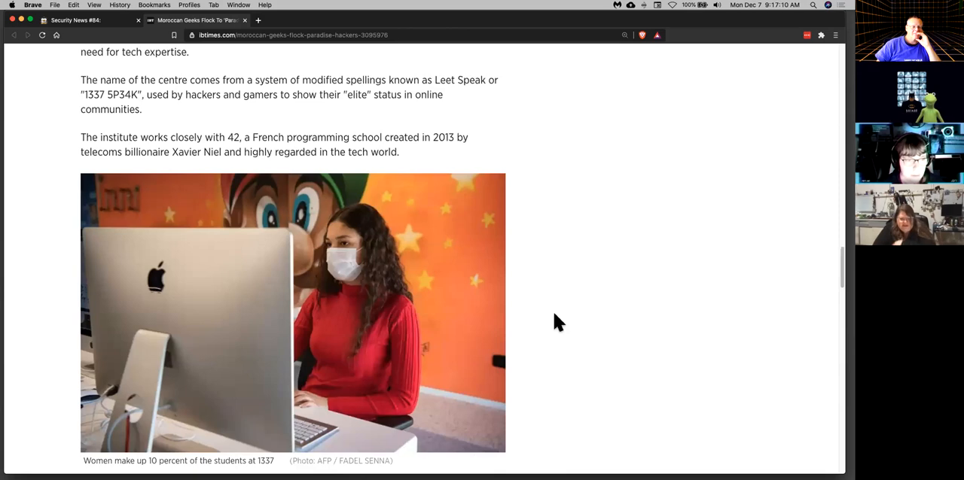
scroll(553, 310, "up", 4)
scroll(553, 311, "up", 2)
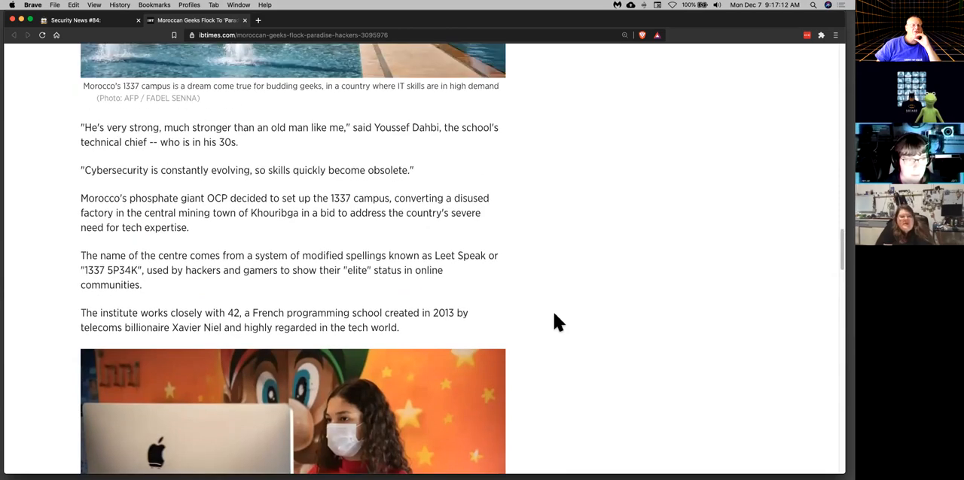
scroll(552, 310, "up", 5)
scroll(553, 310, "up", 3)
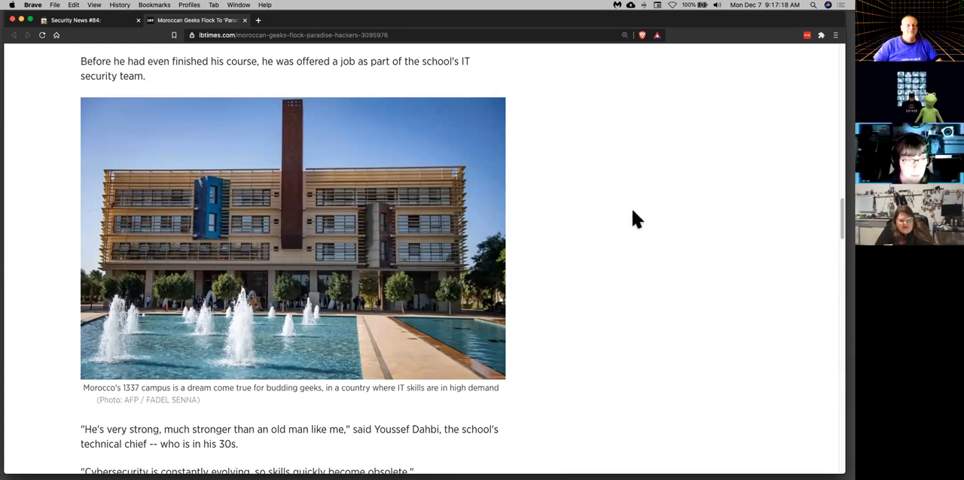
scroll(615, 219, "up", 4)
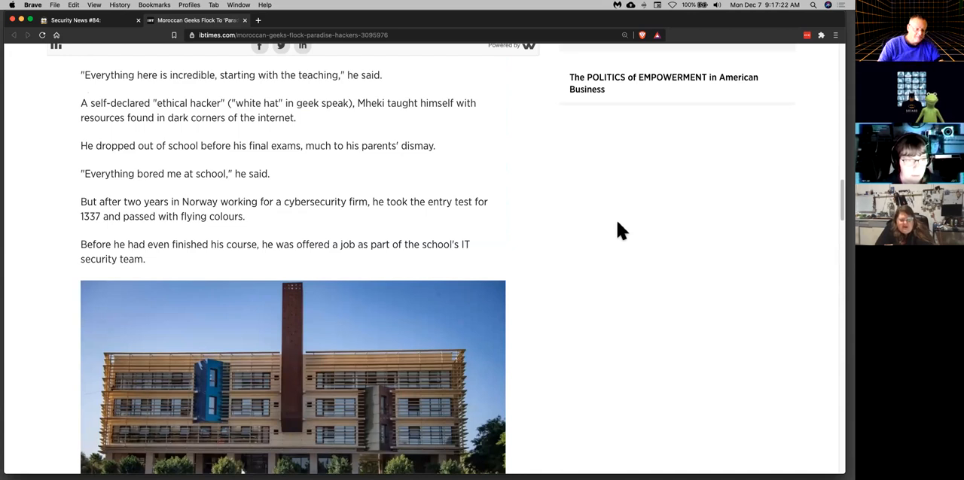
key("super+f")
type("holb")
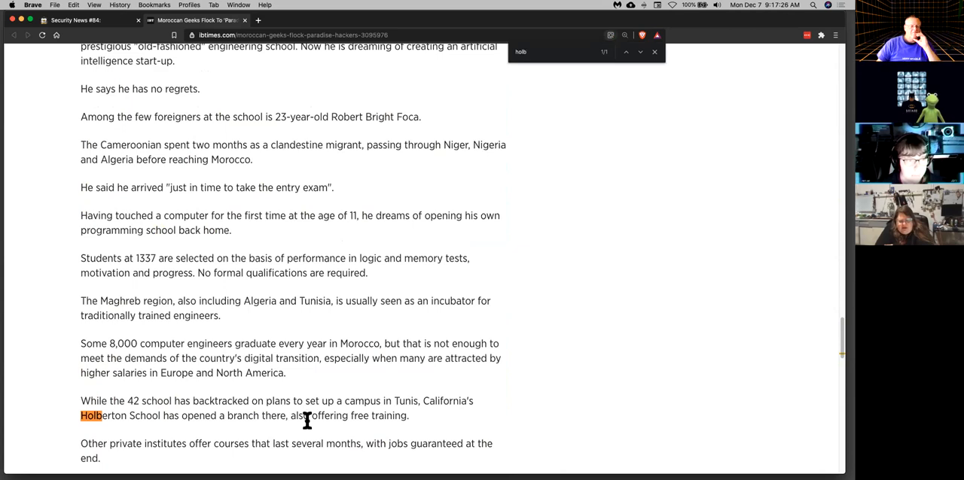
scroll(304, 414, "down", 2)
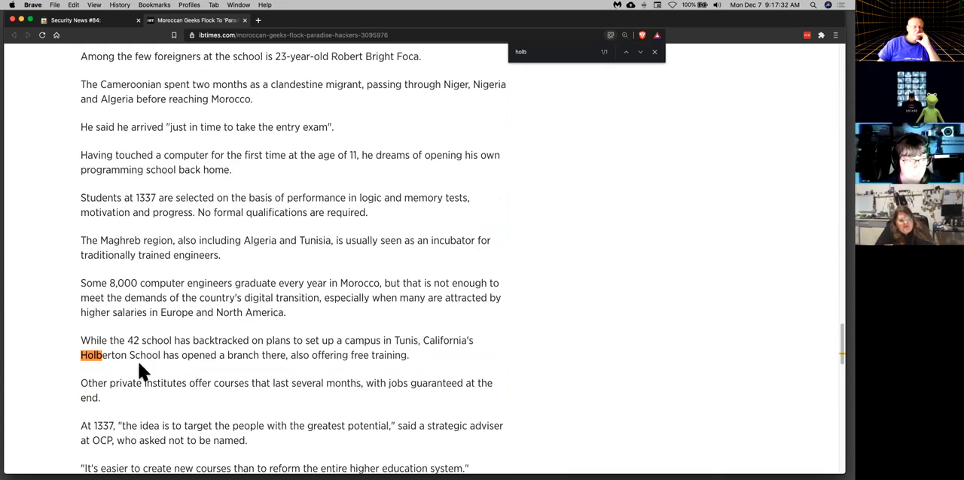
Search the web for Holberton School and open its site in a new tab
left_click(258, 20)
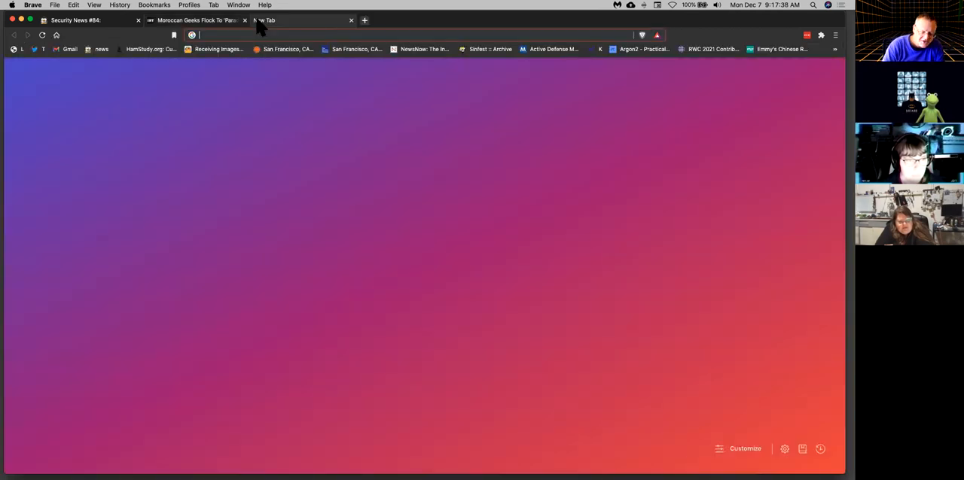
type("holbert")
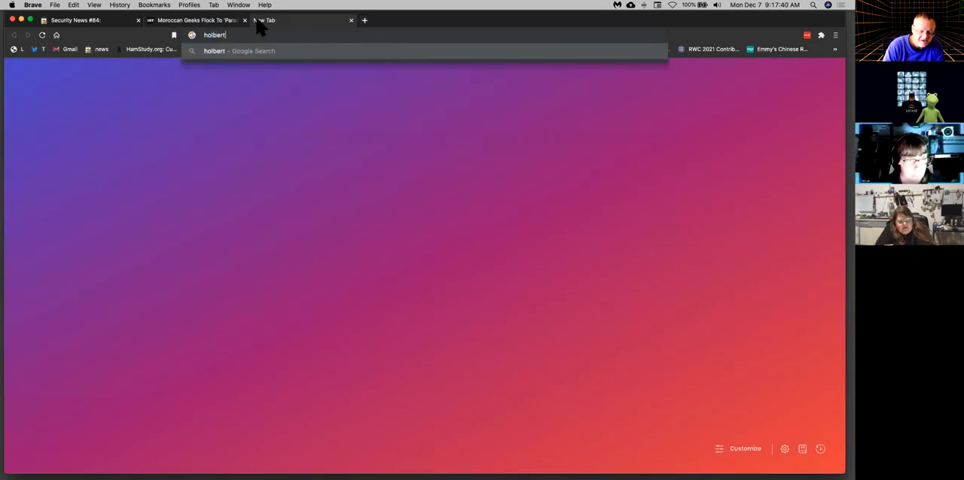
type("on school")
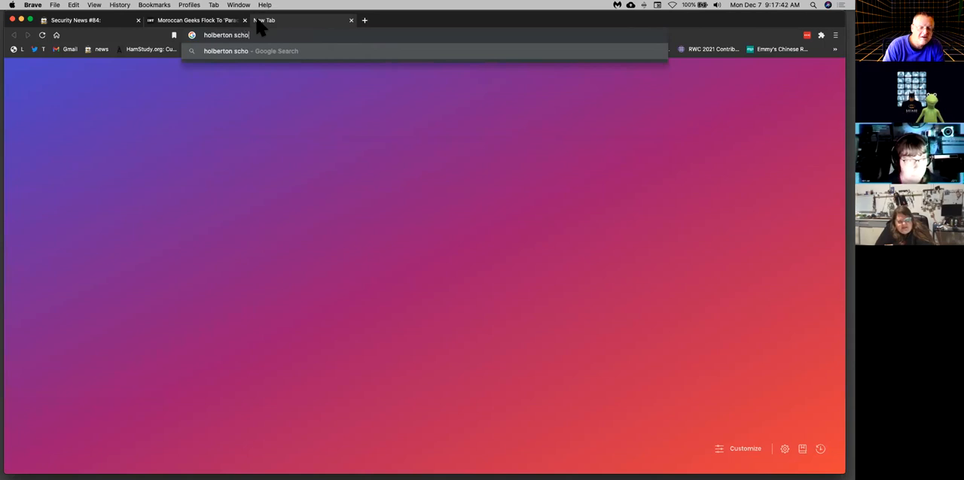
key("Return")
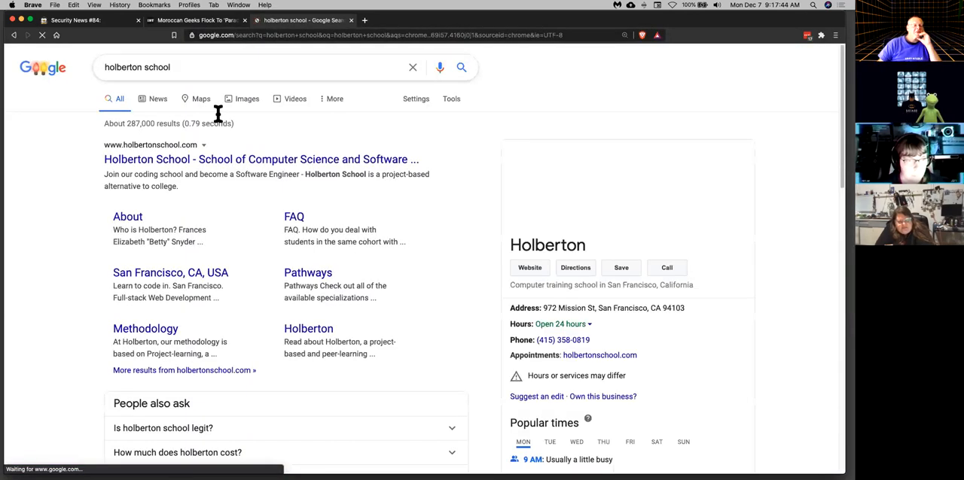
right_click(235, 160)
left_click(302, 161)
left_click(410, 19)
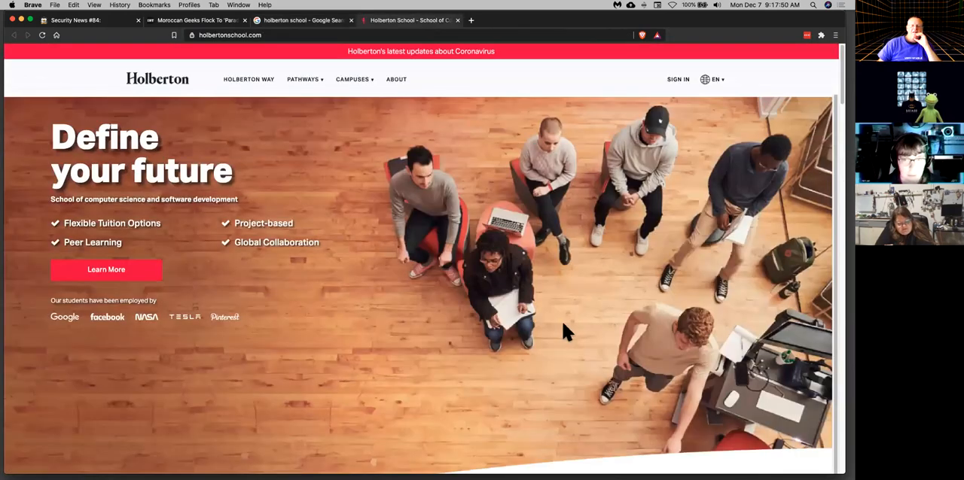
scroll(561, 320, "down", 1)
scroll(561, 320, "up", 1)
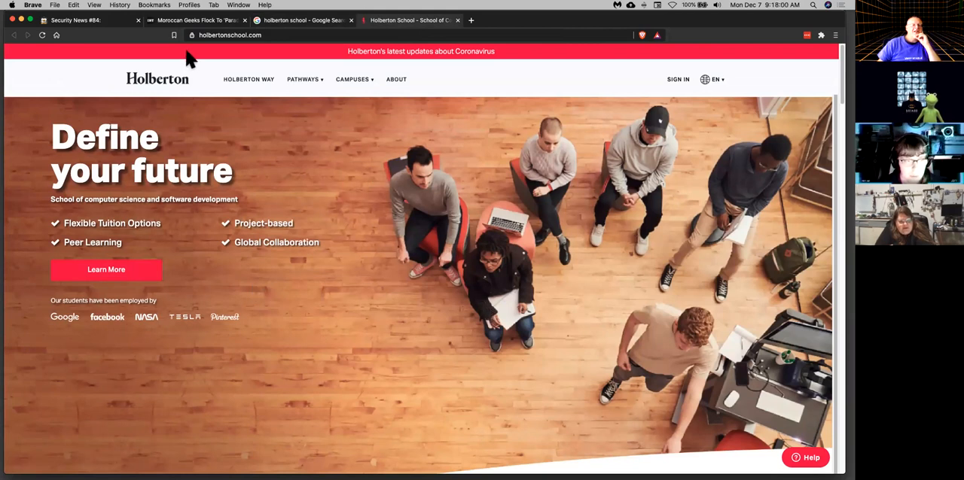
Add the Holberton site and the Moroccan Geeks article to the News link list, then close the extra tabs
key("super+shift+b")
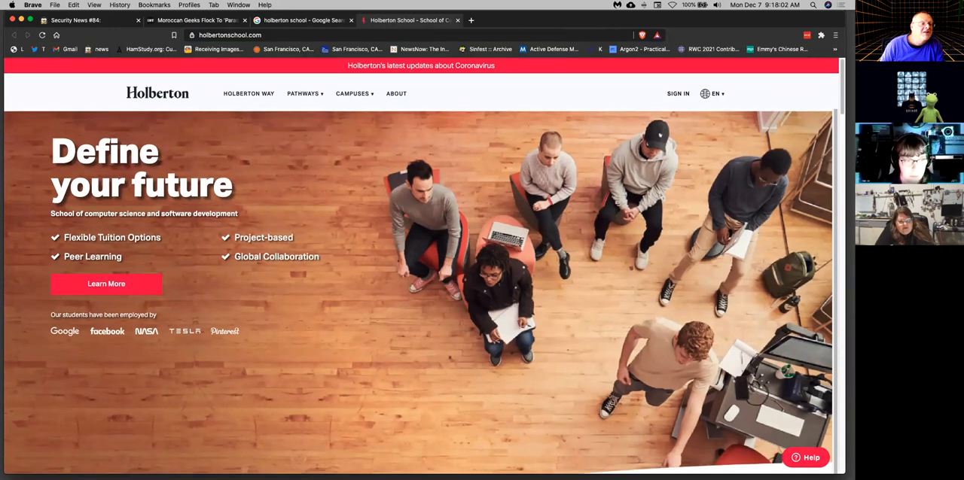
left_click(13, 49)
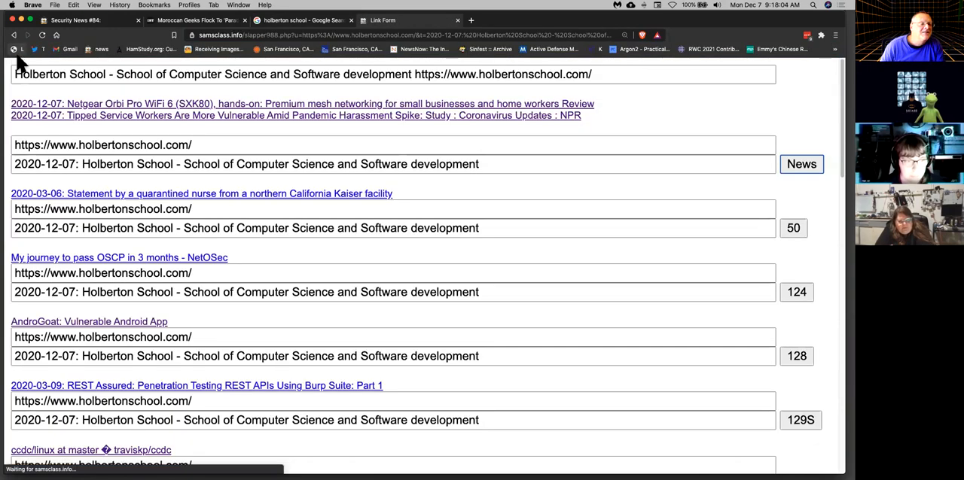
left_click(801, 164)
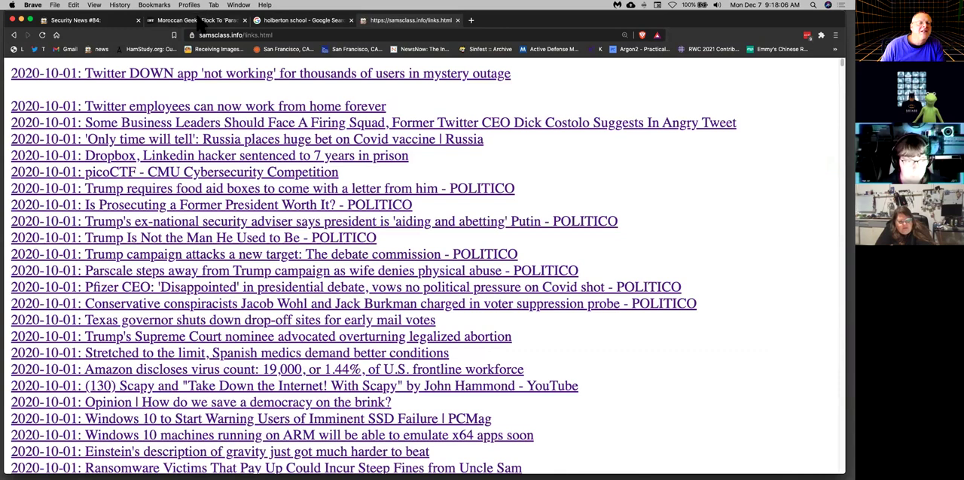
key("super+2")
left_click(33, 49)
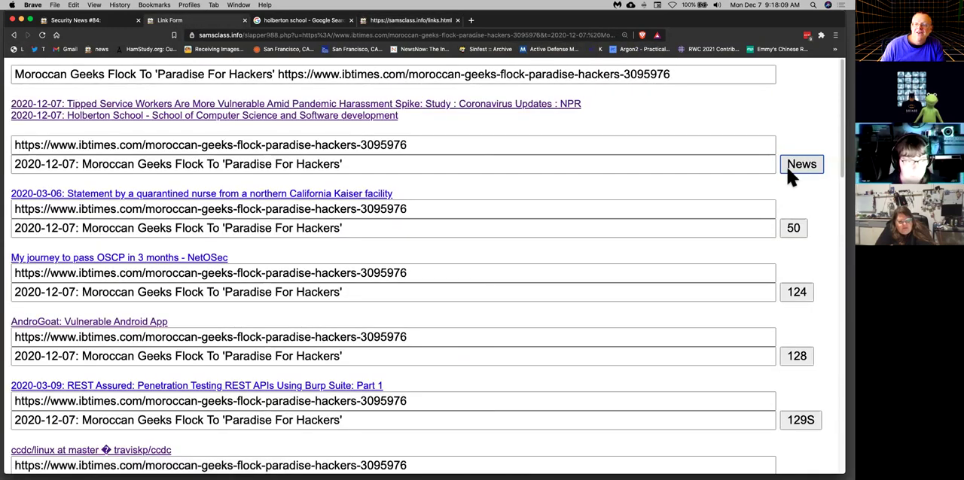
left_click(801, 164)
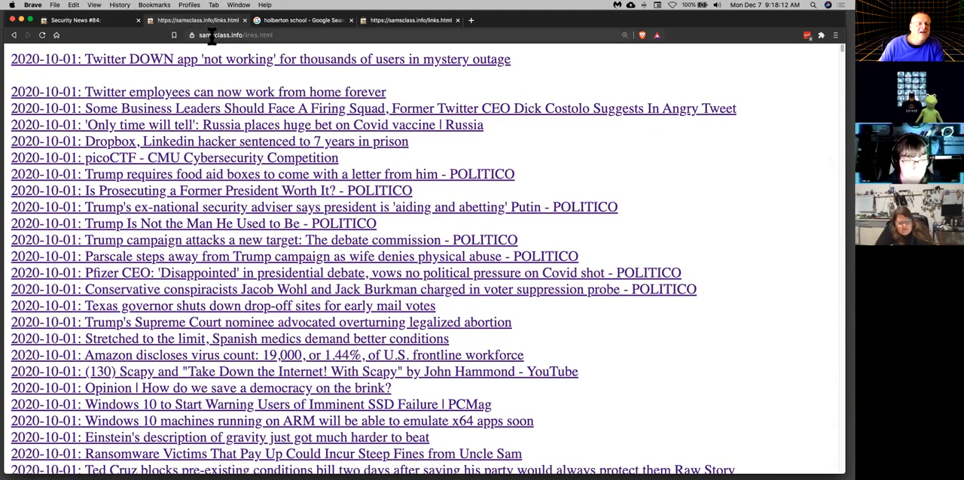
key("super+w")
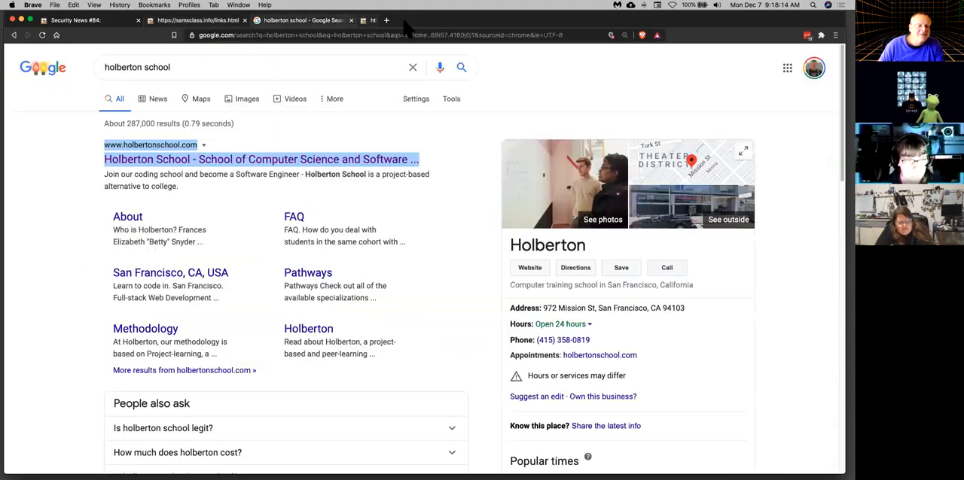
key("super+w")
key("super+w")
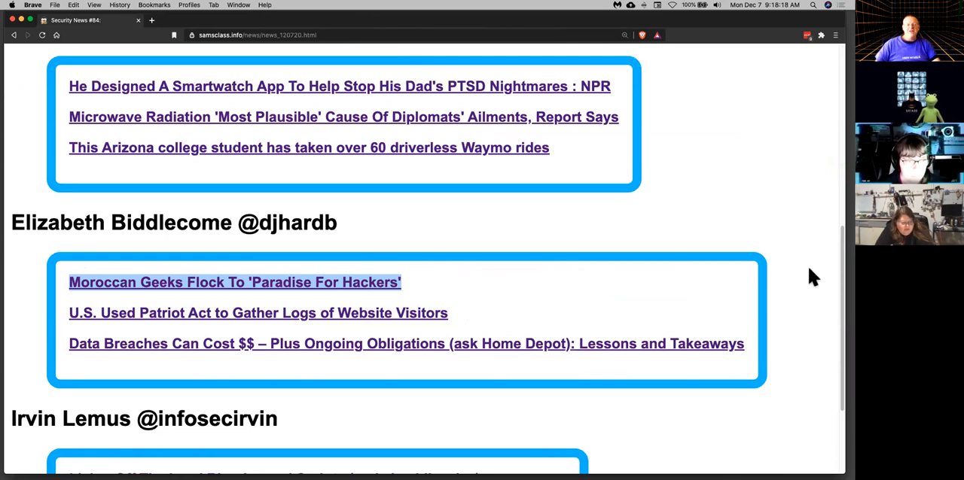
left_click_drag(842, 324, 841, 403)
Open the LOLBAS and GTFOBins links in new tabs and view the LOLBAS project page
right_click(362, 345)
left_click(399, 341)
right_click(124, 359)
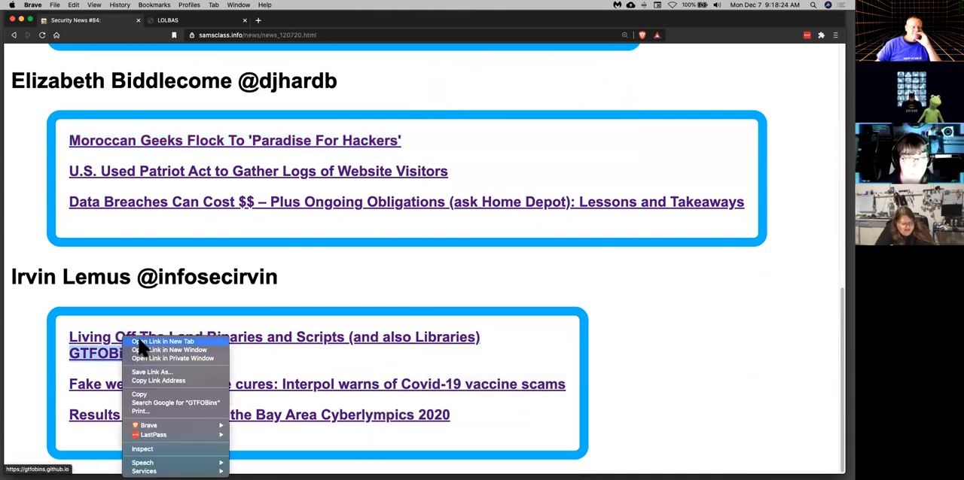
left_click(163, 341)
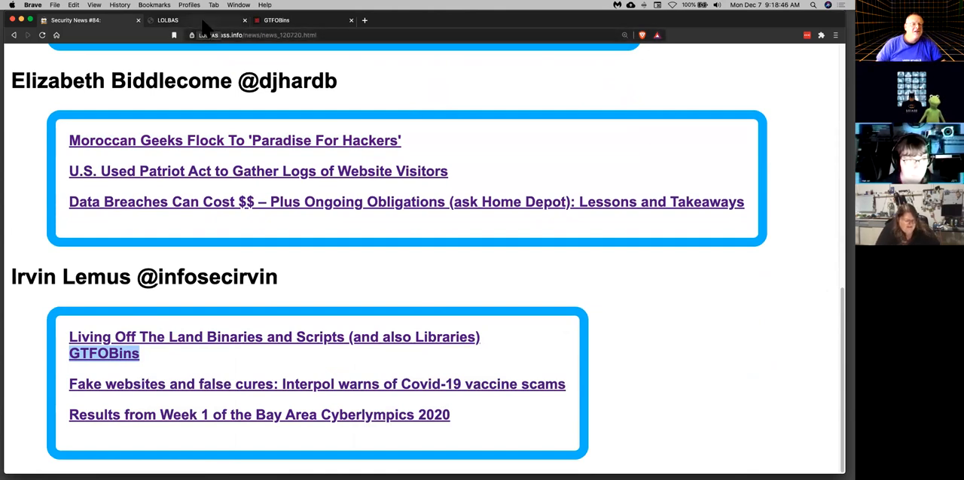
left_click(202, 22)
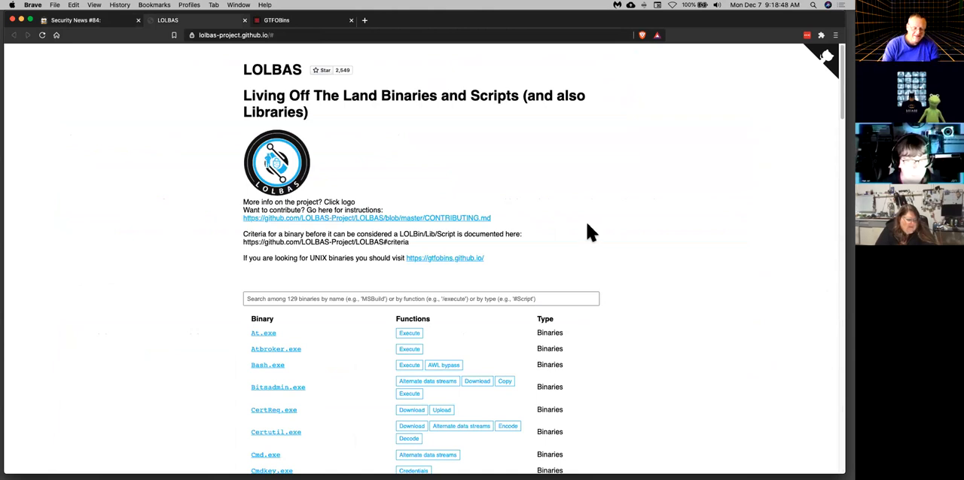
Zoom LOLBAS to 140%, browse its Windows binaries past Jsc.exe, then show GTFOBins
key("super+plus")
key("super+plus")
key("super+plus")
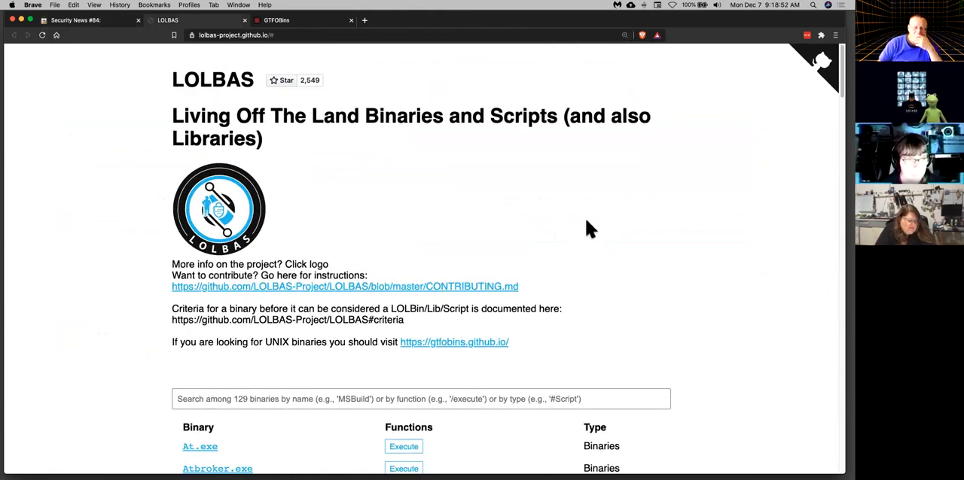
scroll(585, 217, "down", 1)
scroll(590, 228, "down", 5)
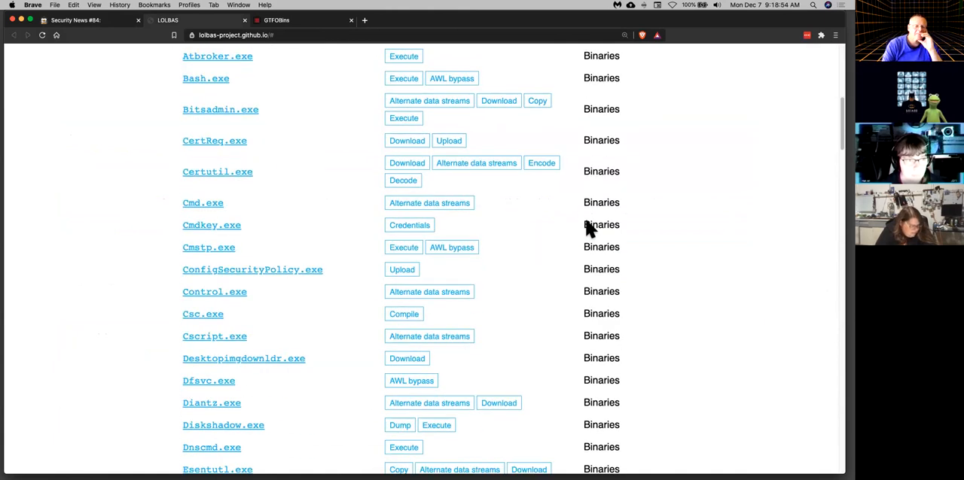
scroll(589, 228, "down", 5)
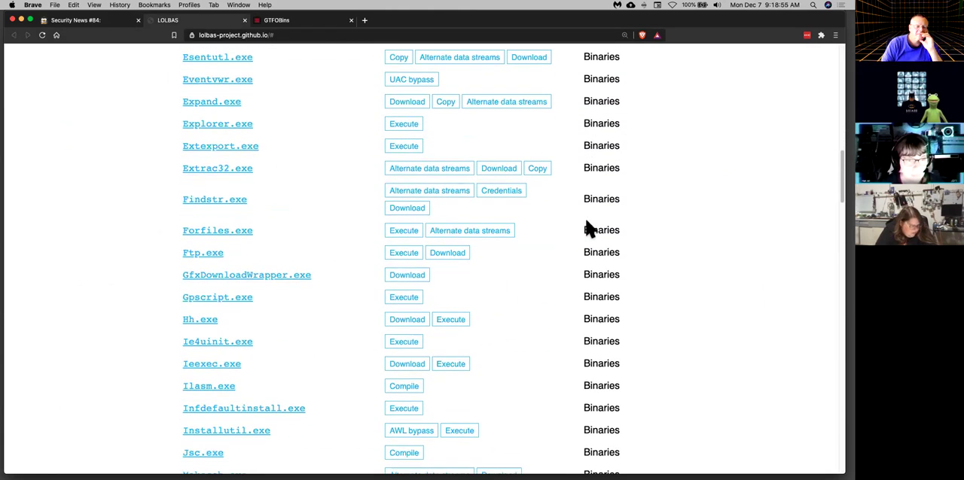
left_click(309, 20)
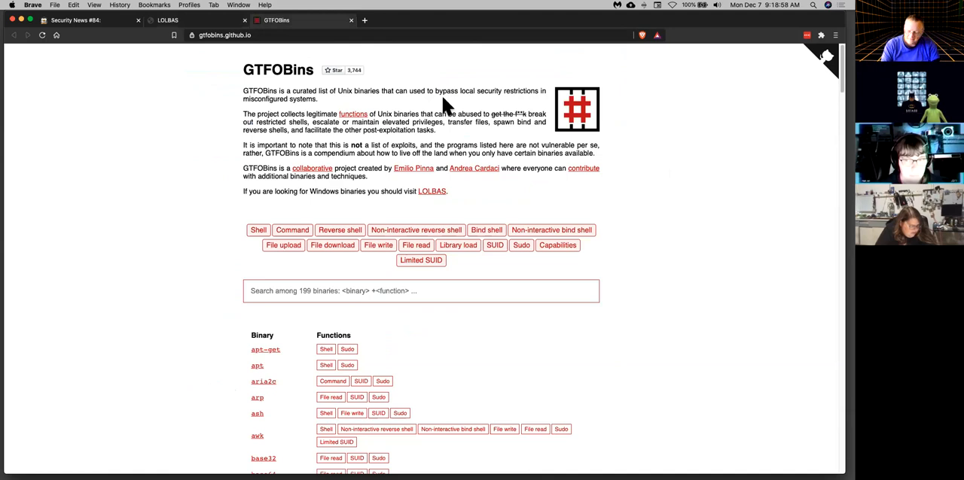
Zoom GTFOBins, browse its Unix binaries past less, then return to the LOLBAS list
key("super+plus")
key("super+plus")
key("super+plus")
key("super+plus")
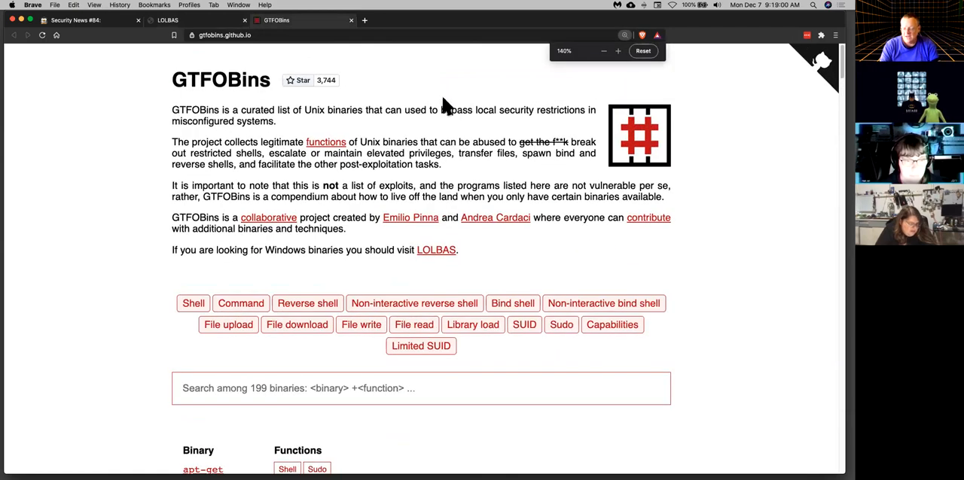
scroll(445, 105, "down", 10)
scroll(444, 106, "down", 3)
scroll(445, 106, "down", 5)
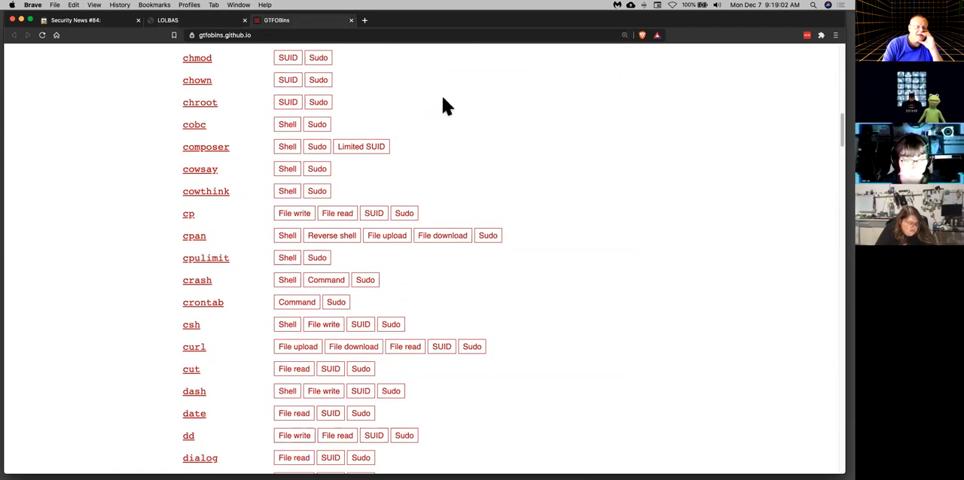
scroll(444, 106, "down", 5)
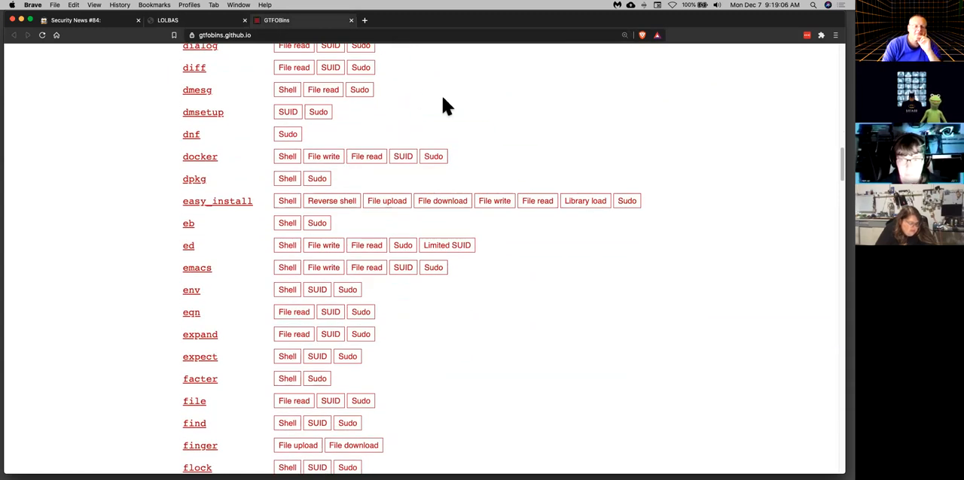
scroll(444, 106, "down", 5)
scroll(445, 105, "down", 5)
scroll(445, 105, "down", 5)
scroll(444, 105, "down", 5)
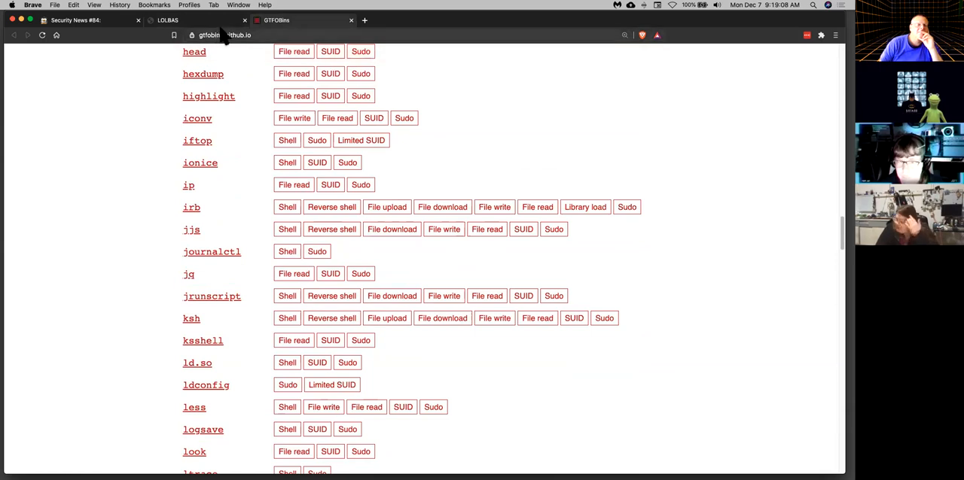
left_click(189, 20)
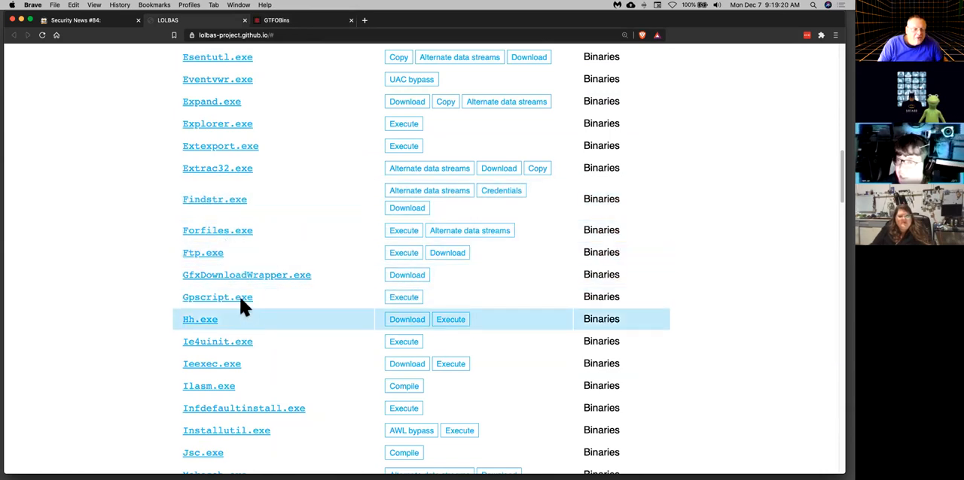
View the Download techniques for Findstr.exe and Expand.exe, returning to the LOLBAS list each time
left_click(407, 208)
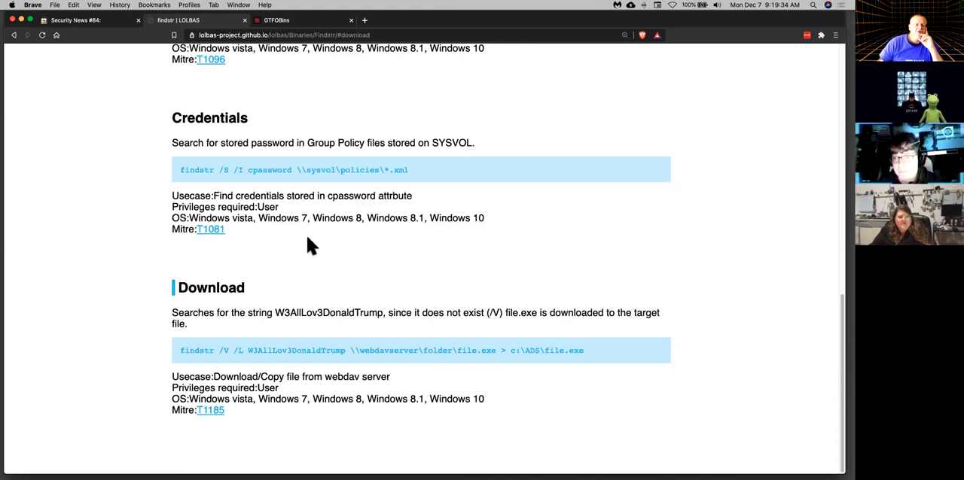
left_click(13, 35)
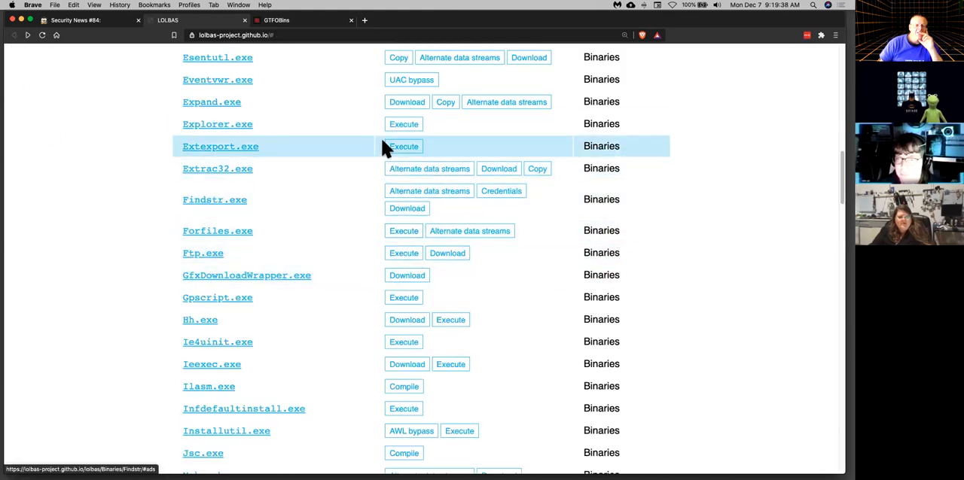
left_click(407, 102)
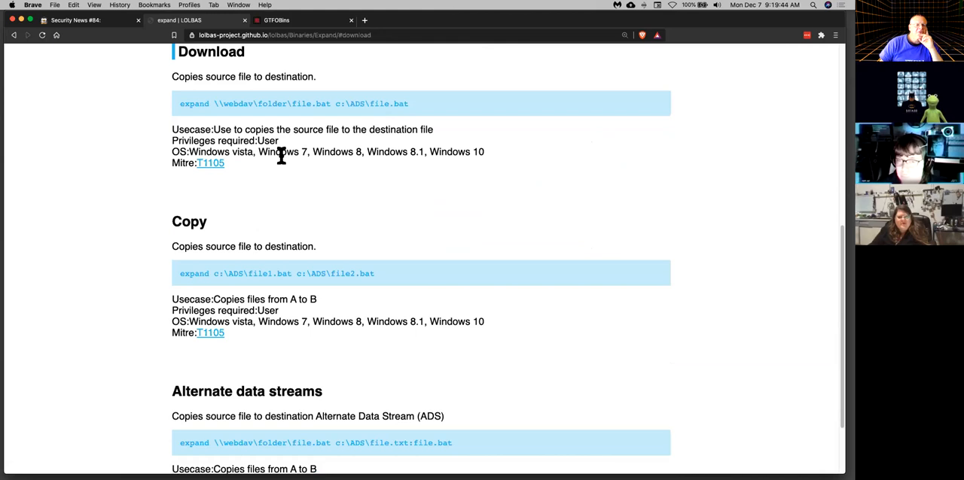
scroll(282, 156, "up", 1)
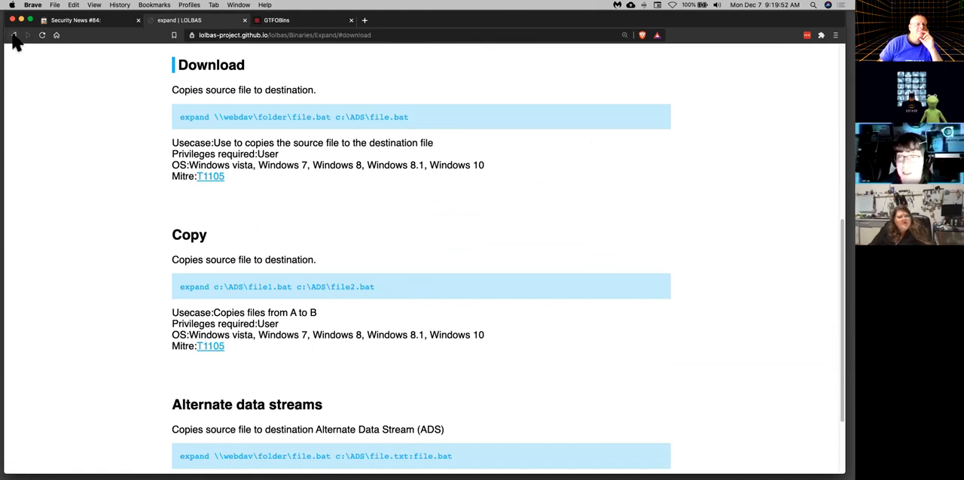
left_click(15, 36)
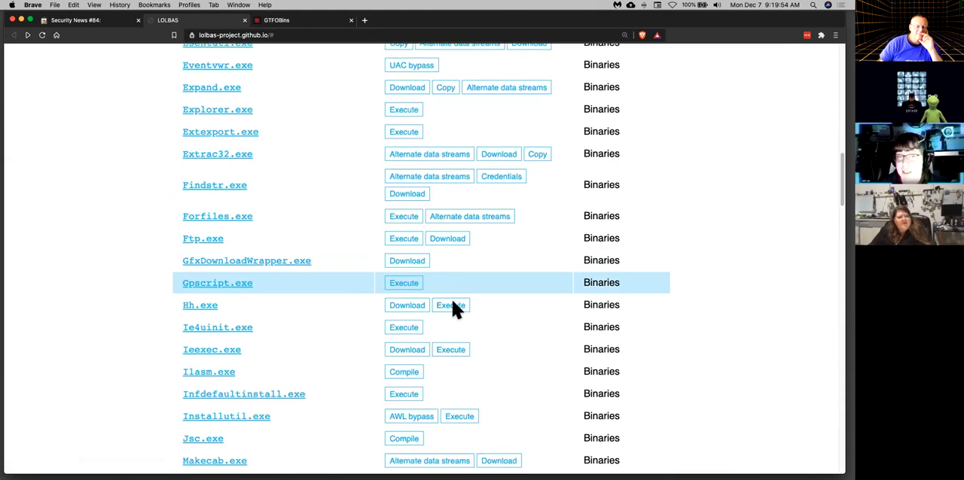
scroll(513, 344, "down", 3)
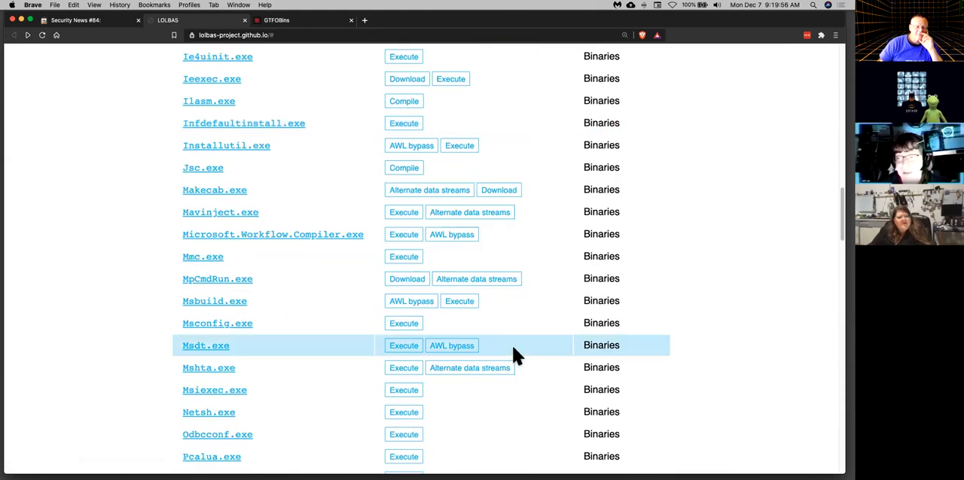
Switch to the GTFOBins list and view the entry for the 'more' binary
key("ctrl+Tab")
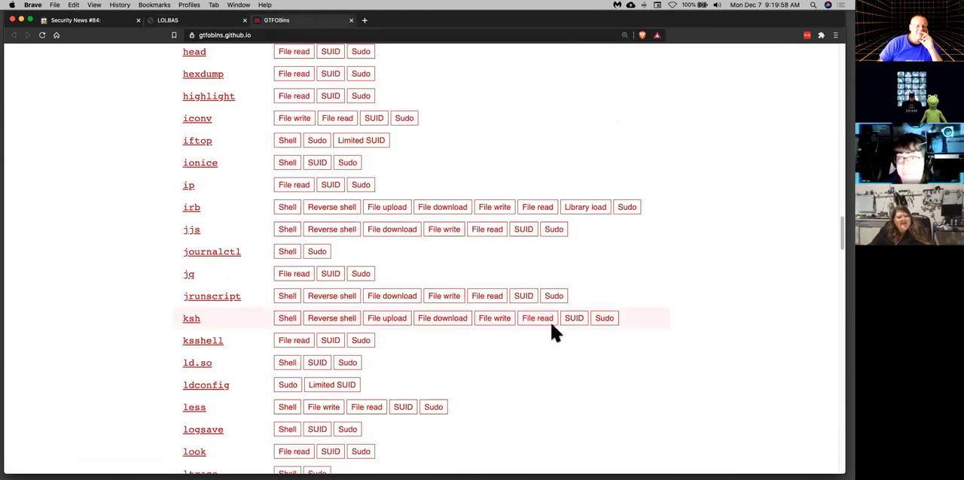
scroll(563, 330, "down", 1)
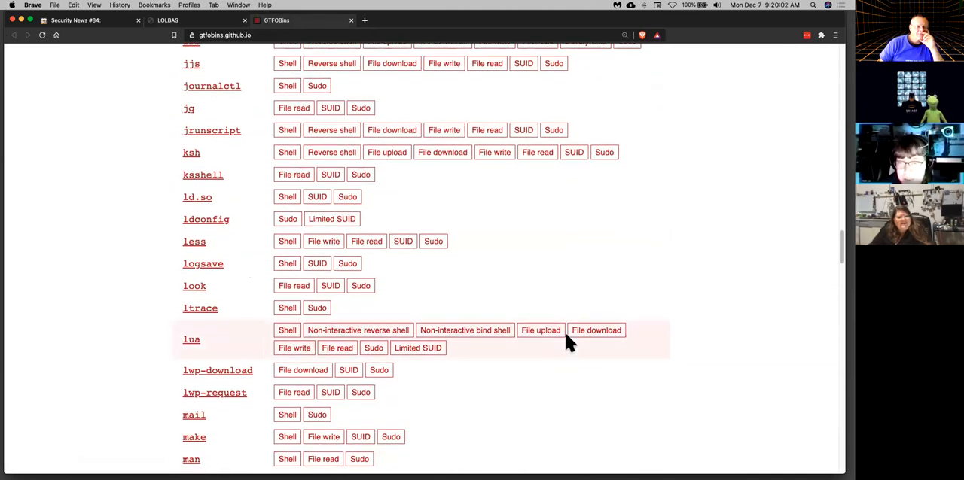
scroll(569, 342, "down", 2)
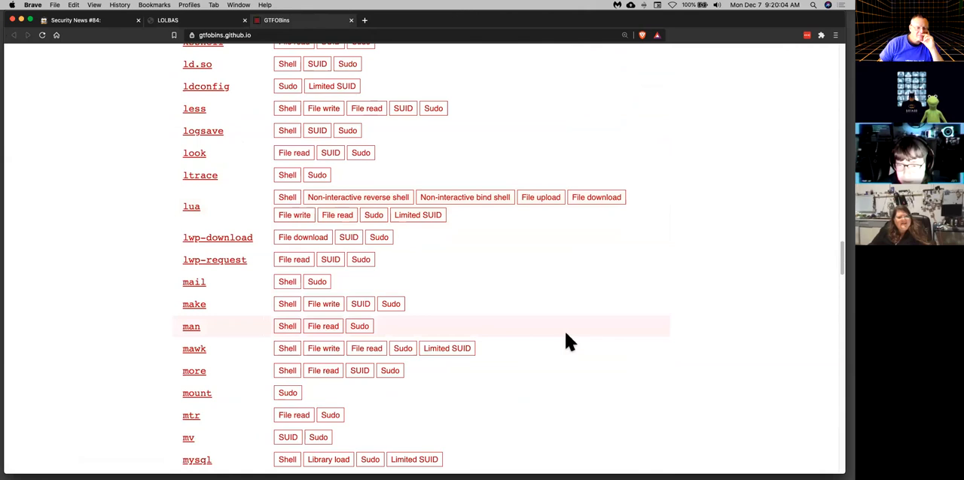
scroll(568, 342, "down", 1)
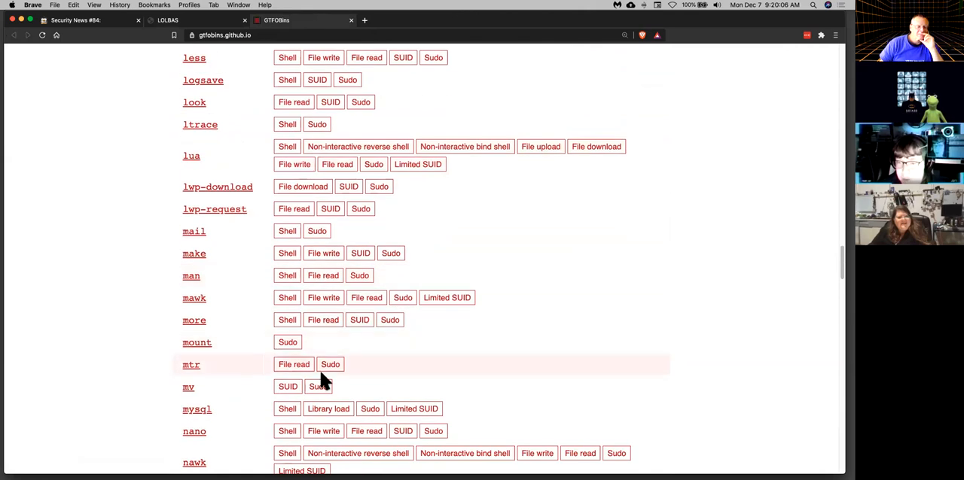
left_click(287, 320)
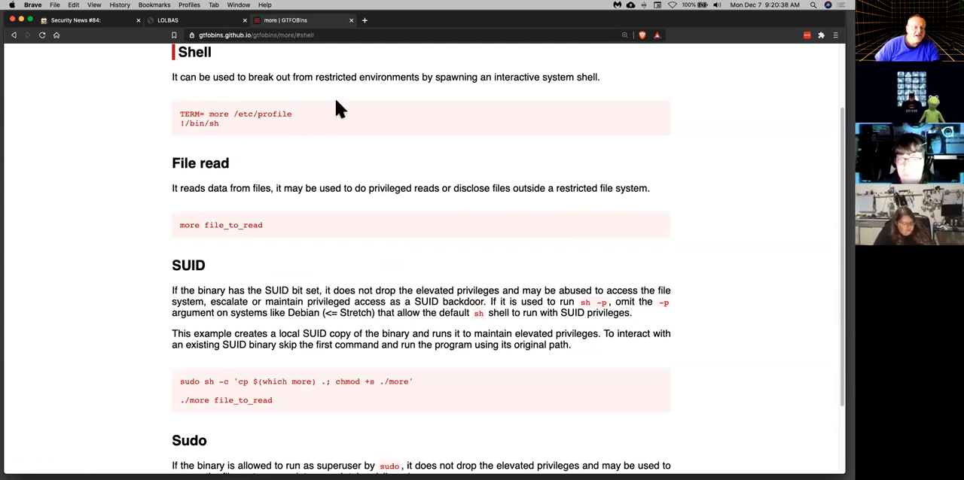
Close the GTFOBins tab and bring up the Google Play source code flaw article in a new tab
key("super+w")
key("super+w")
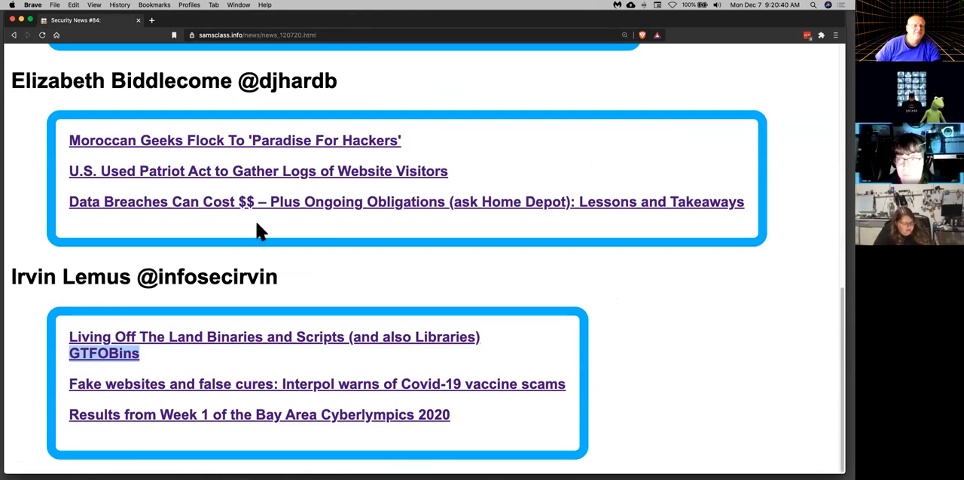
scroll(226, 332, "up", 10)
scroll(226, 331, "down", 1)
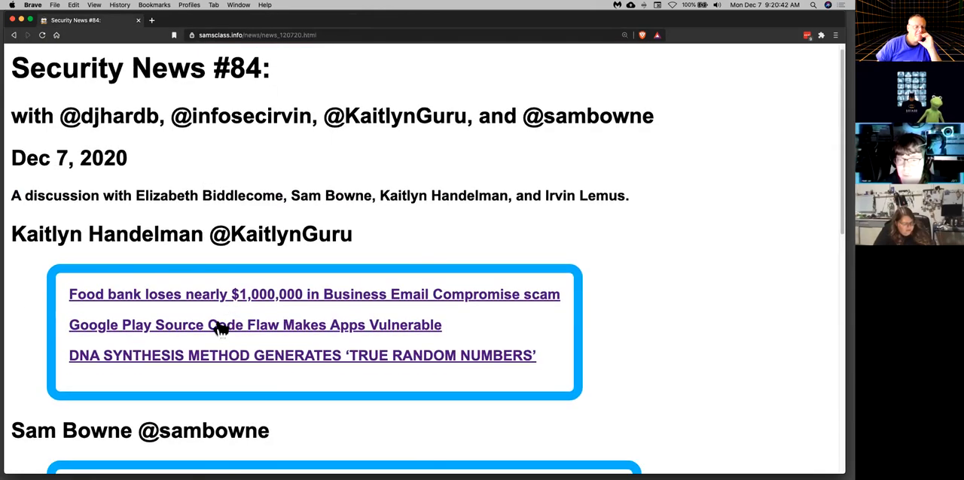
right_click(225, 325)
left_click(258, 330)
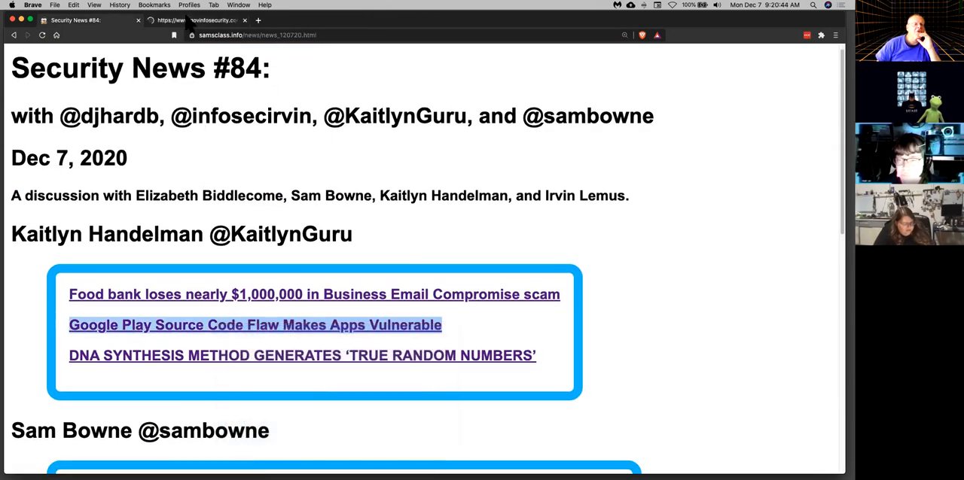
left_click(198, 19)
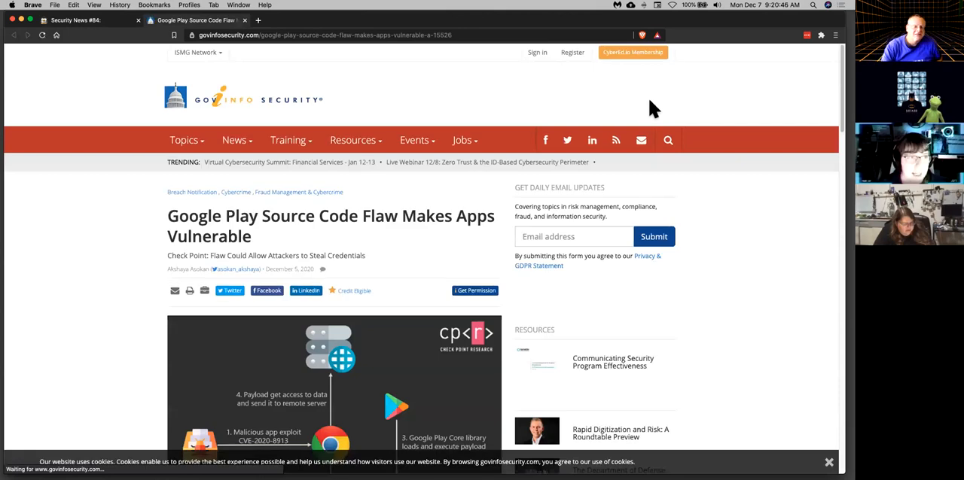
scroll(653, 108, "down", 10)
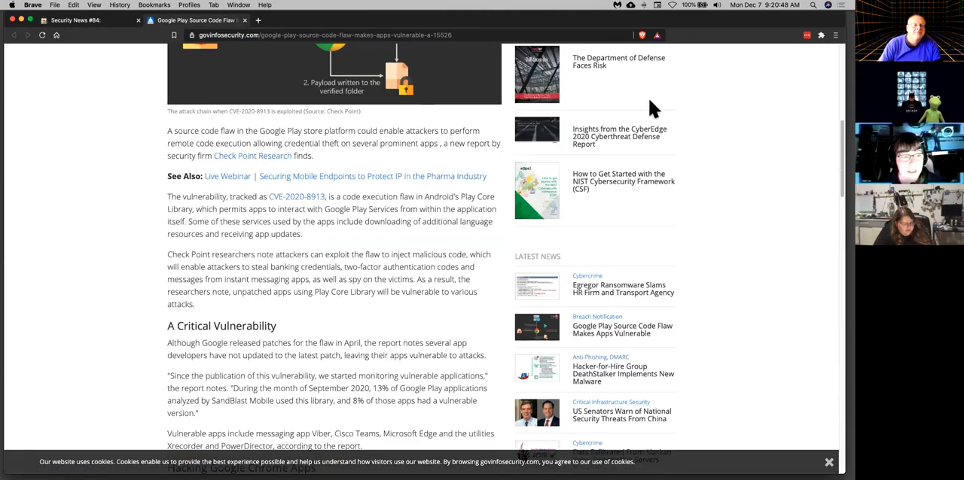
scroll(527, 151, "up", 8)
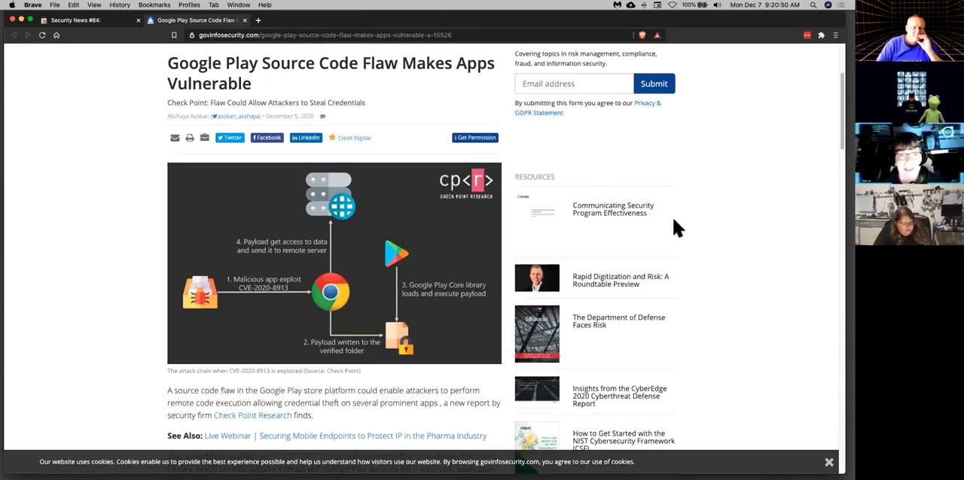
Read the zoomed Google Play article, marking the 'highly dangerous' quote, then close it
key("super+plus")
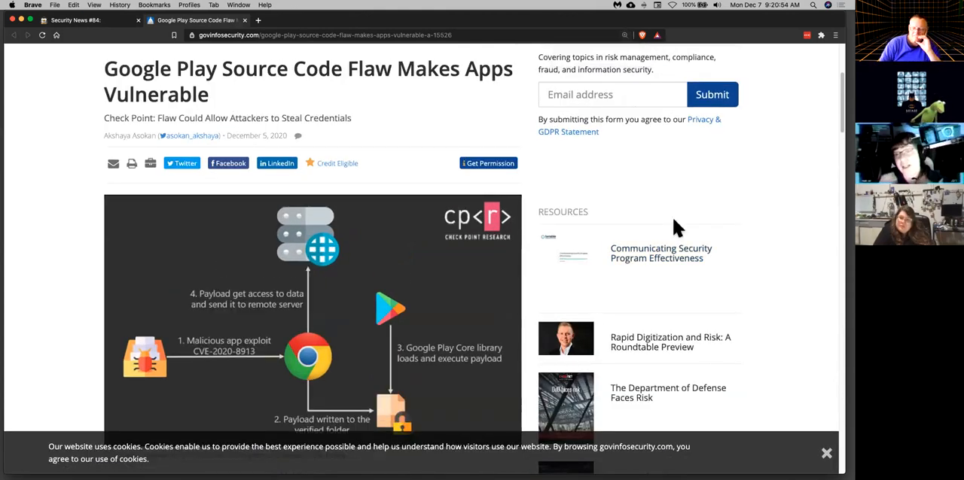
left_click(825, 454)
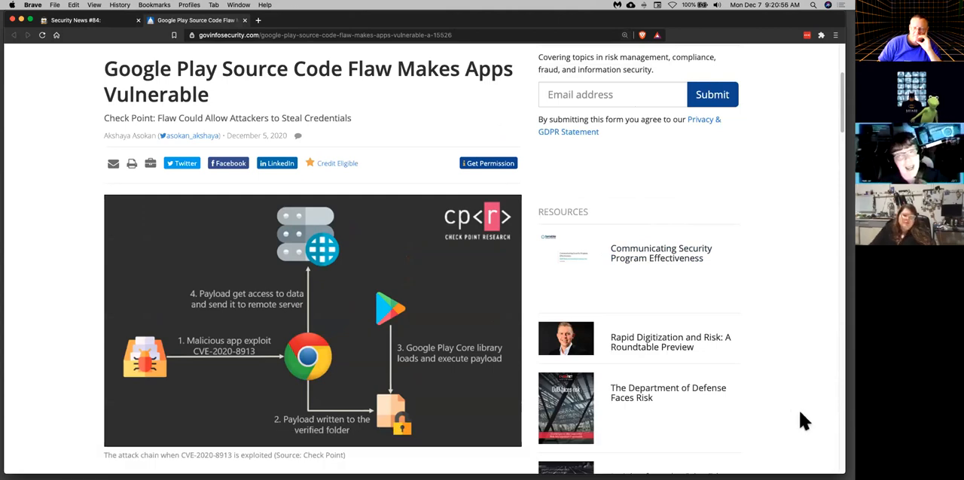
scroll(804, 422, "down", 5)
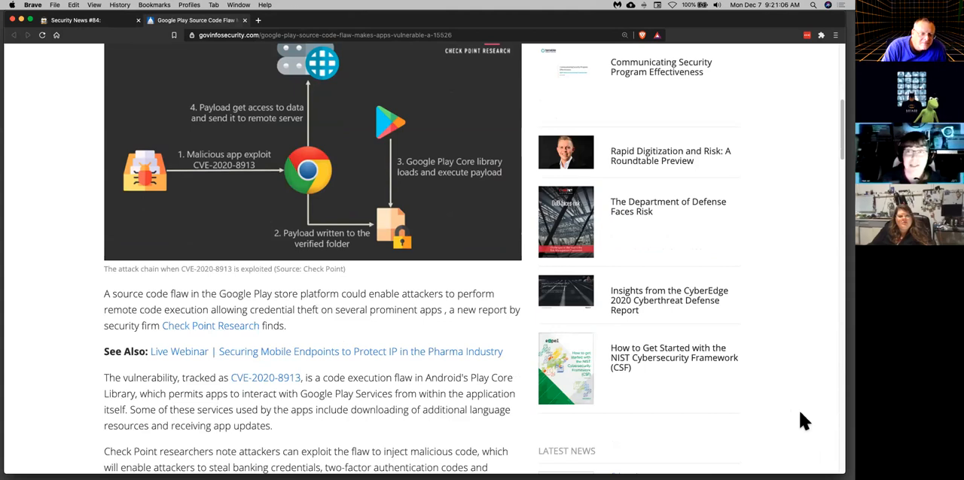
scroll(804, 421, "down", 5)
scroll(804, 421, "down", 5)
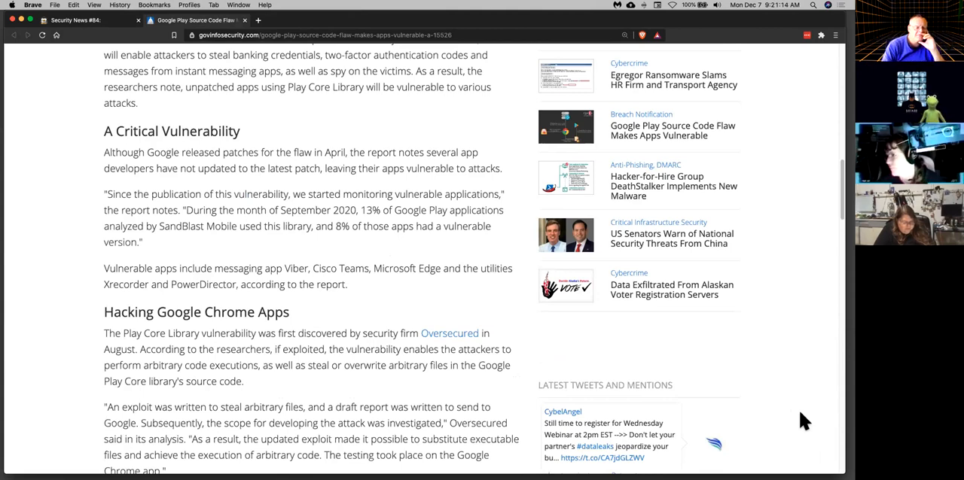
scroll(804, 422, "down", 5)
scroll(804, 421, "down", 8)
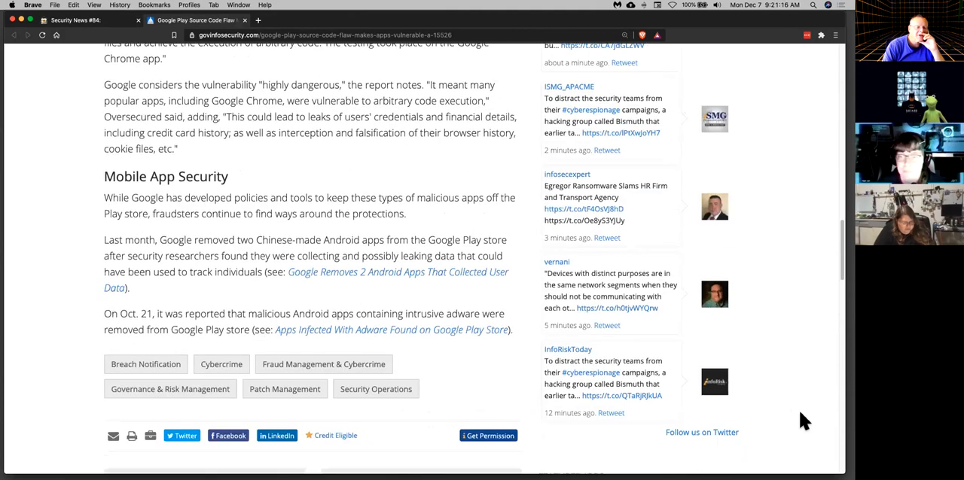
scroll(804, 422, "up", 3)
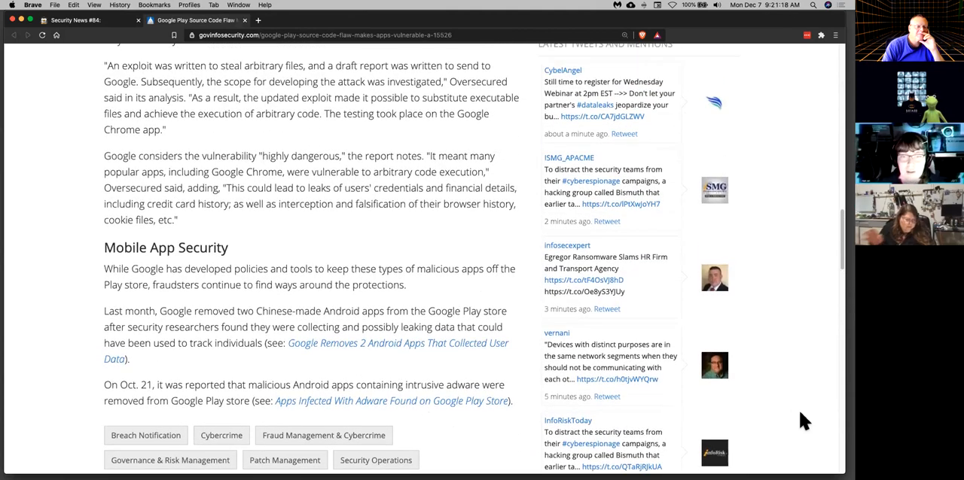
scroll(804, 422, "up", 2)
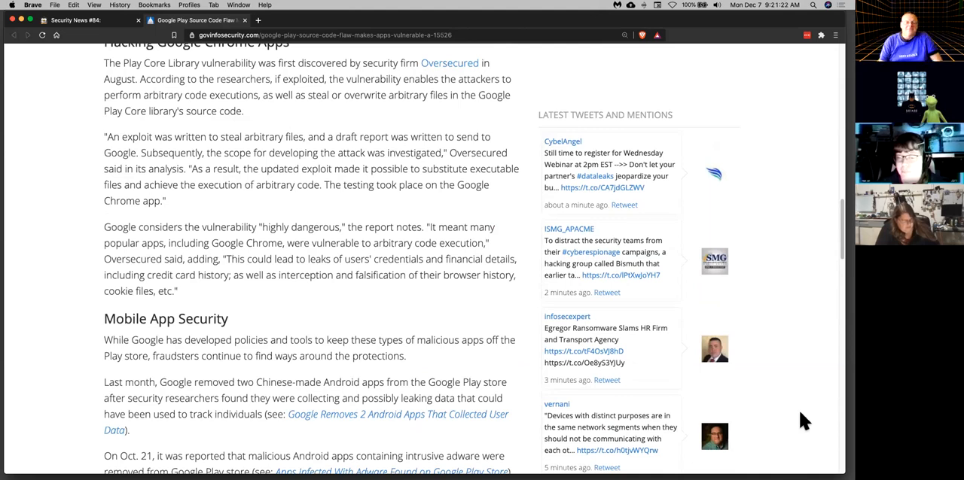
left_click_drag(230, 227, 237, 259)
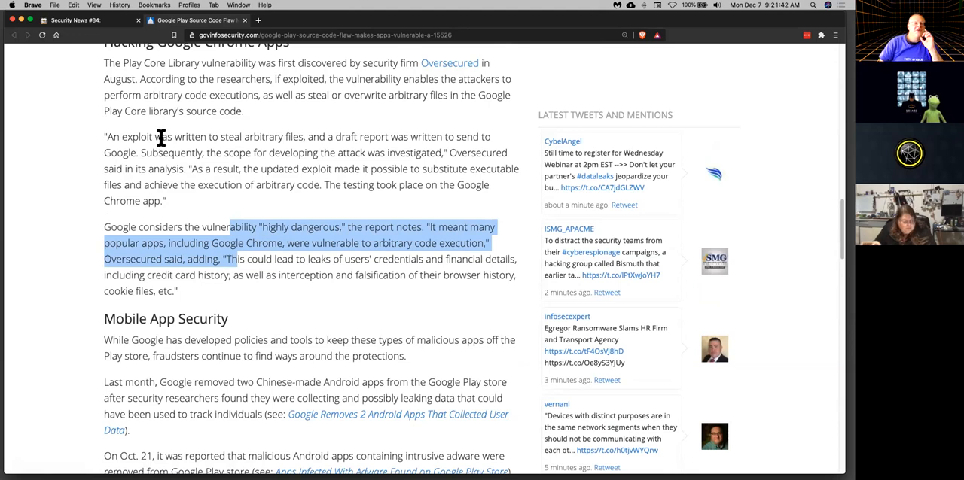
left_click(269, 136)
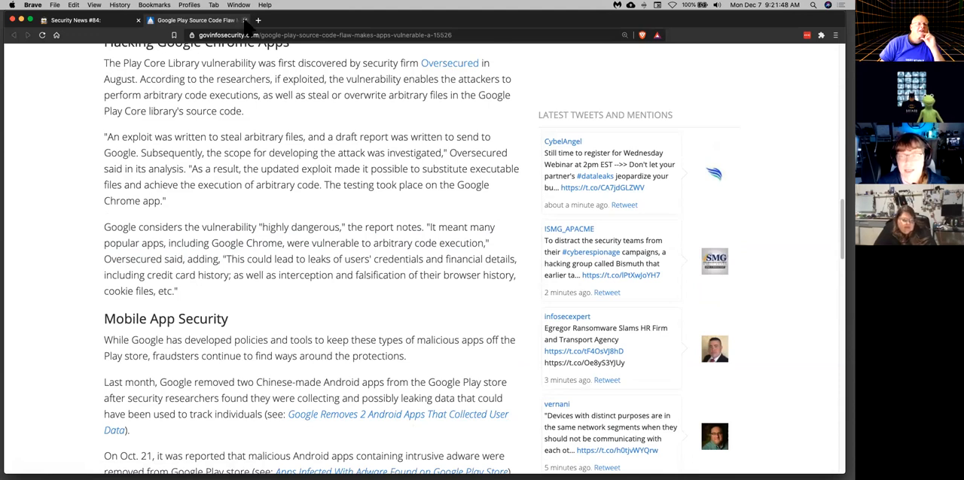
left_click(244, 20)
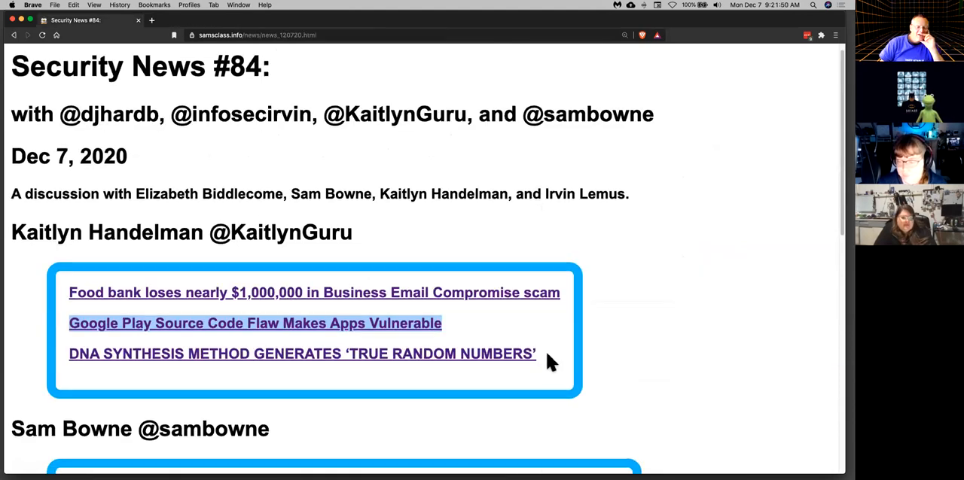
scroll(545, 351, "down", 3)
scroll(546, 361, "down", 3)
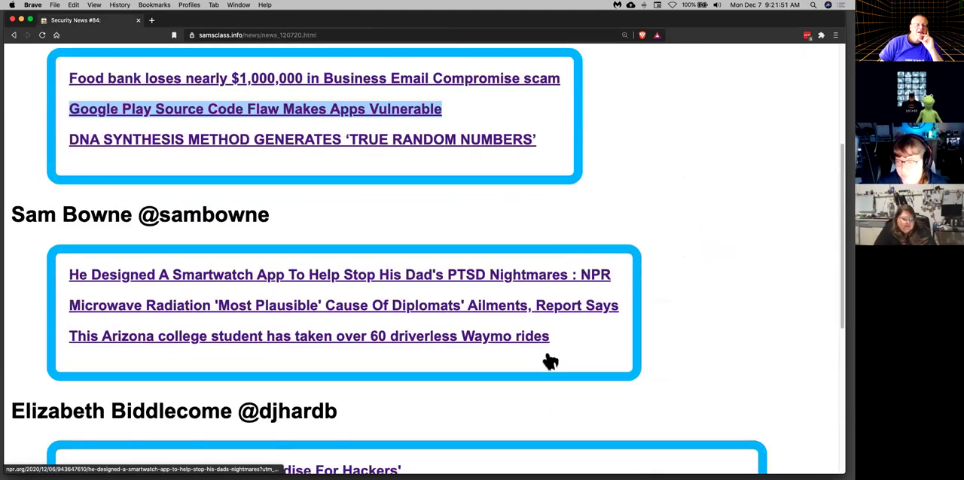
Launch the Microwave Radiation article from the link list in a new tab
right_click(294, 308)
left_click(339, 315)
Read the zoomed NPR article, marking the 'China and Cuba have denied' sentence
left_click(195, 21)
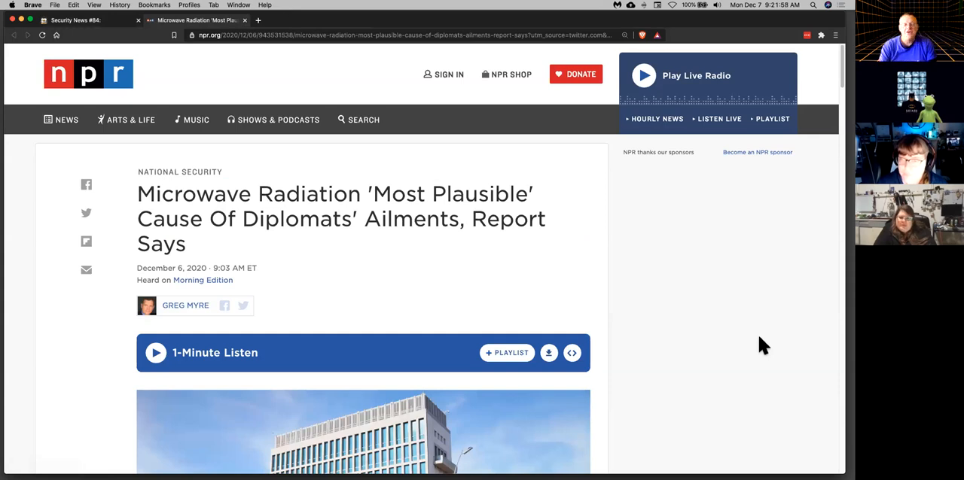
key("ctrl+plus")
key("ctrl+plus")
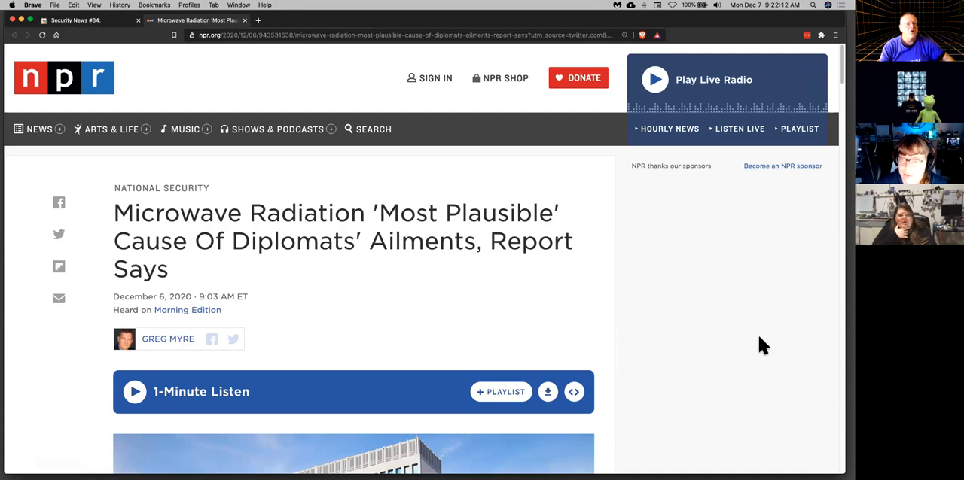
scroll(758, 334, "down", 2)
scroll(763, 345, "down", 3)
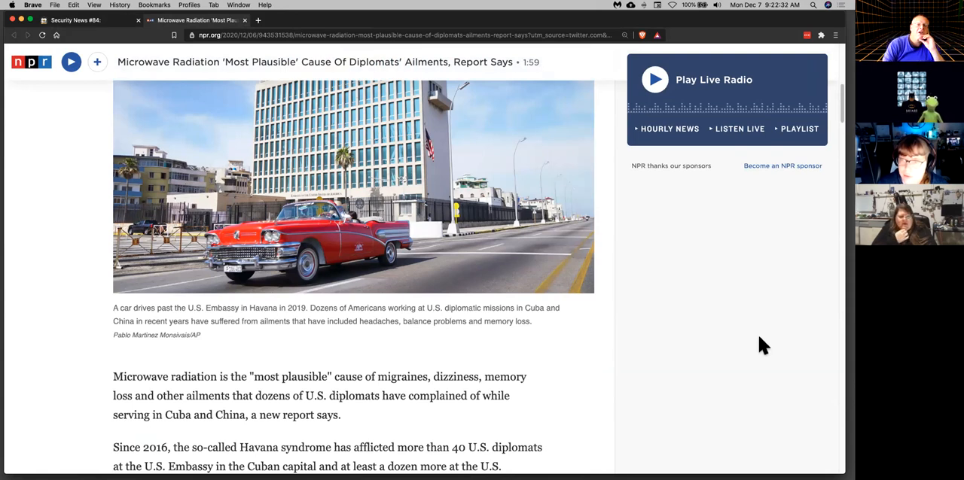
scroll(757, 333, "down", 5)
scroll(757, 333, "down", 1)
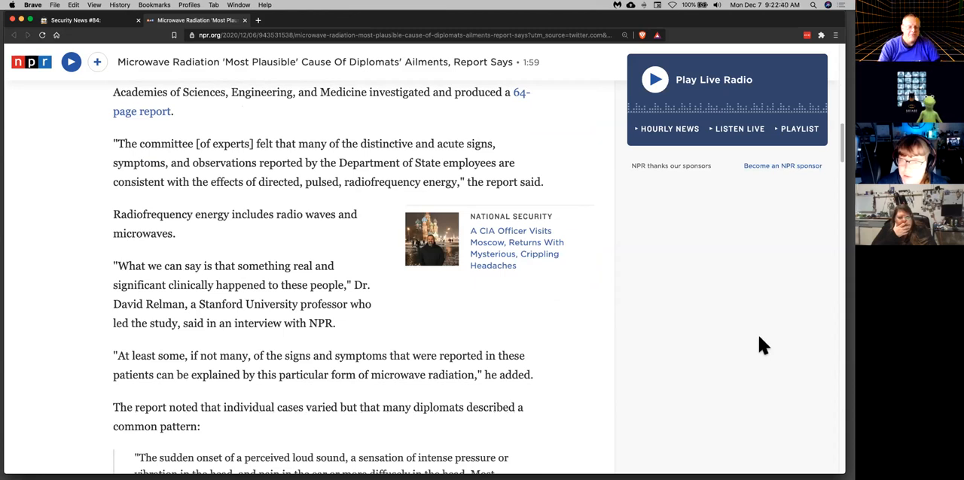
scroll(763, 346, "down", 10)
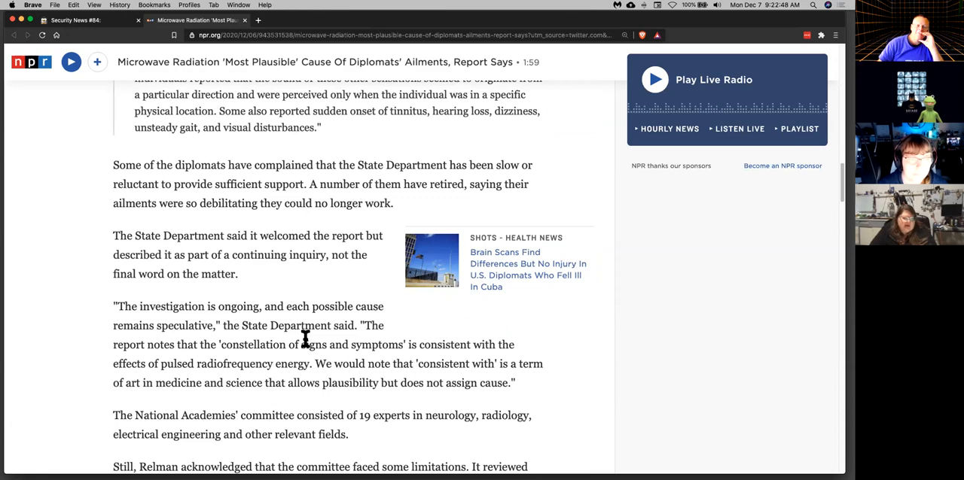
scroll(315, 364, "down", 2)
scroll(315, 364, "down", 3)
scroll(314, 365, "down", 2)
scroll(315, 364, "down", 2)
scroll(317, 365, "down", 3)
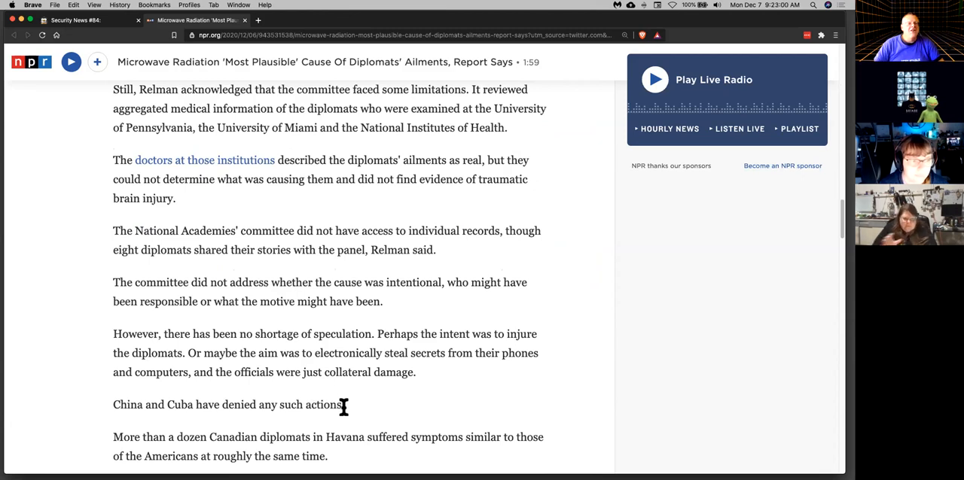
left_click_drag(342, 407, 83, 405)
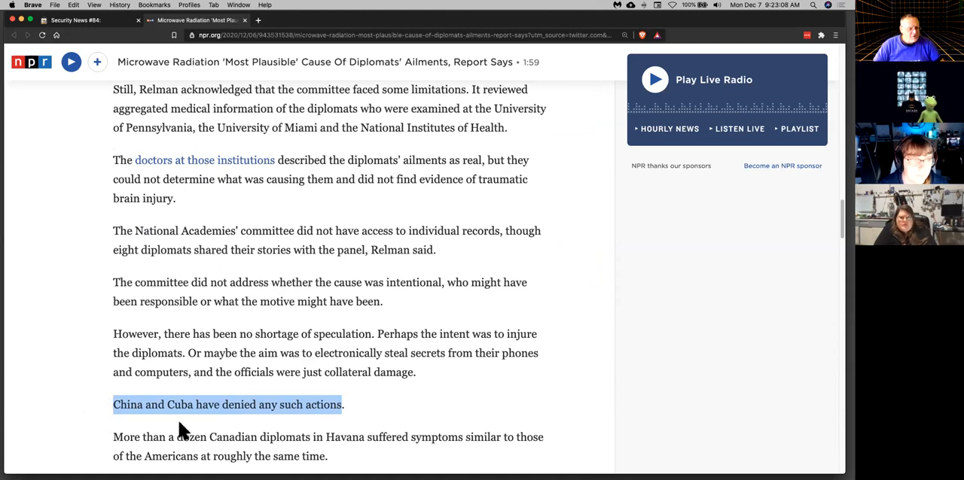
scroll(404, 412, "down", 3)
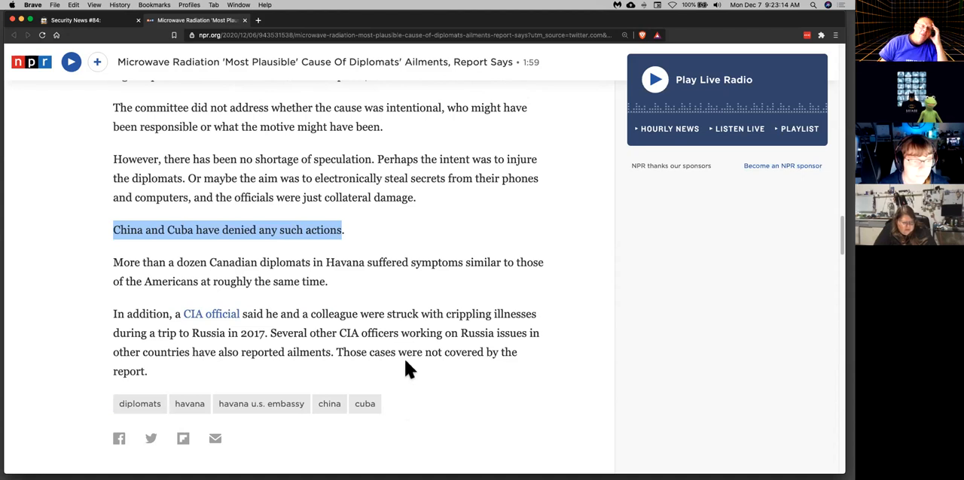
left_click(226, 105)
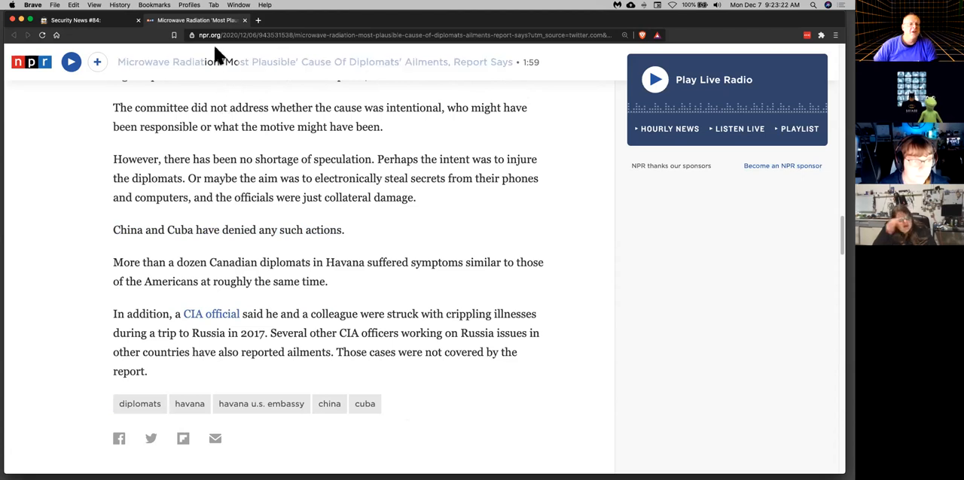
Close the NPR tab and launch the NYT Patriot Act website-logs story in a new tab
left_click(245, 19)
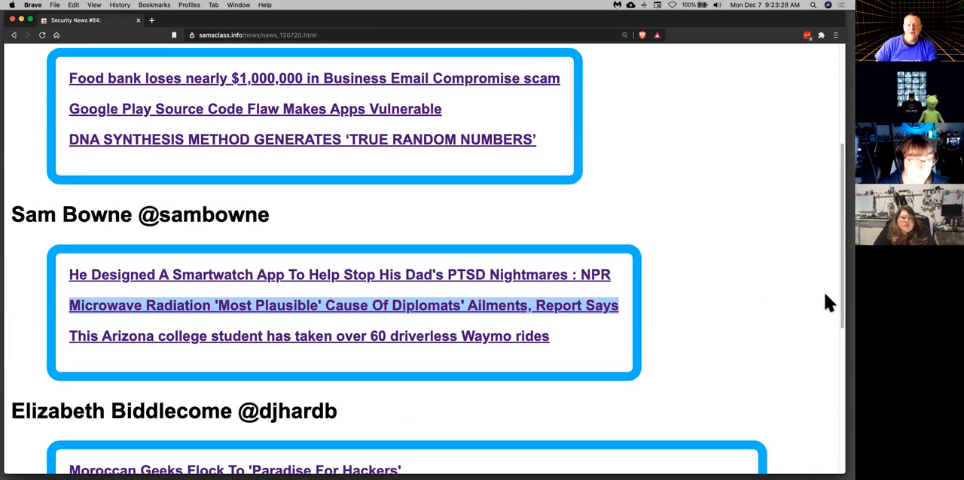
mouse_move(844, 320)
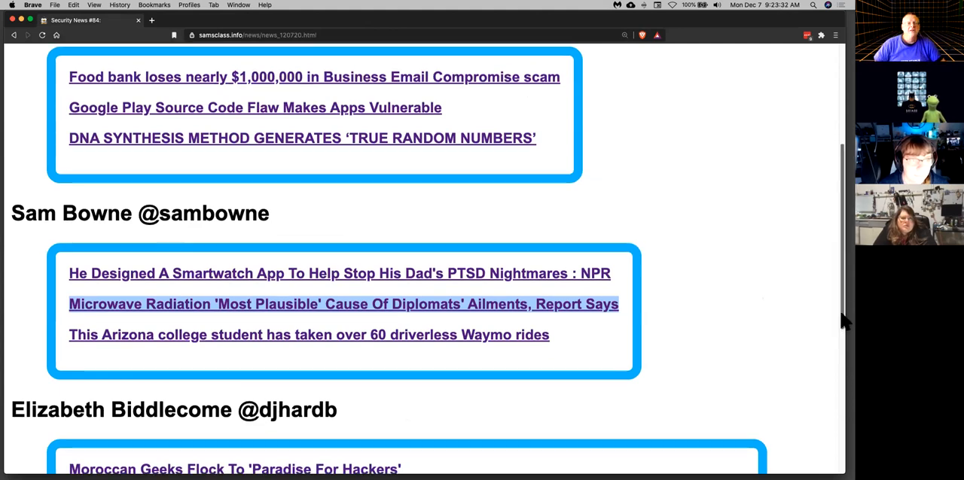
left_click_drag(843, 317, 842, 399)
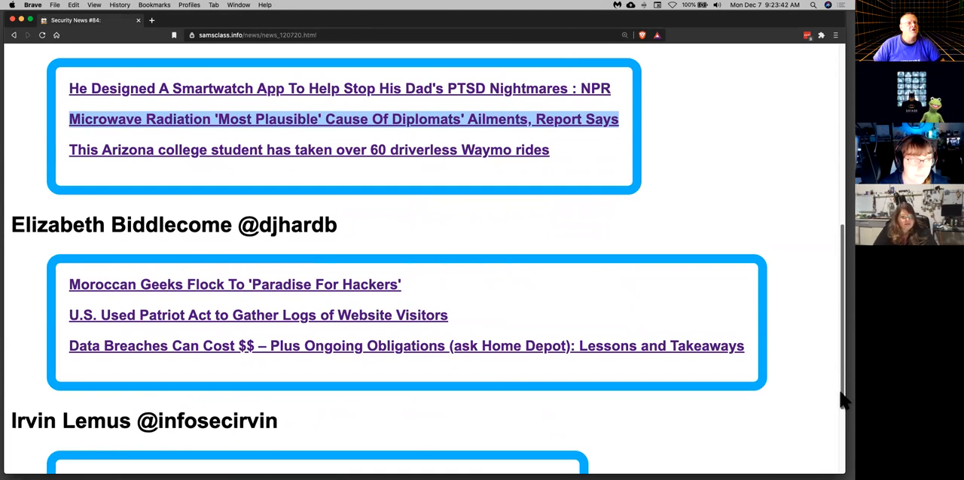
mouse_move(844, 399)
left_mouse_down()
mouse_move(843, 444)
mouse_move(844, 415)
left_mouse_up()
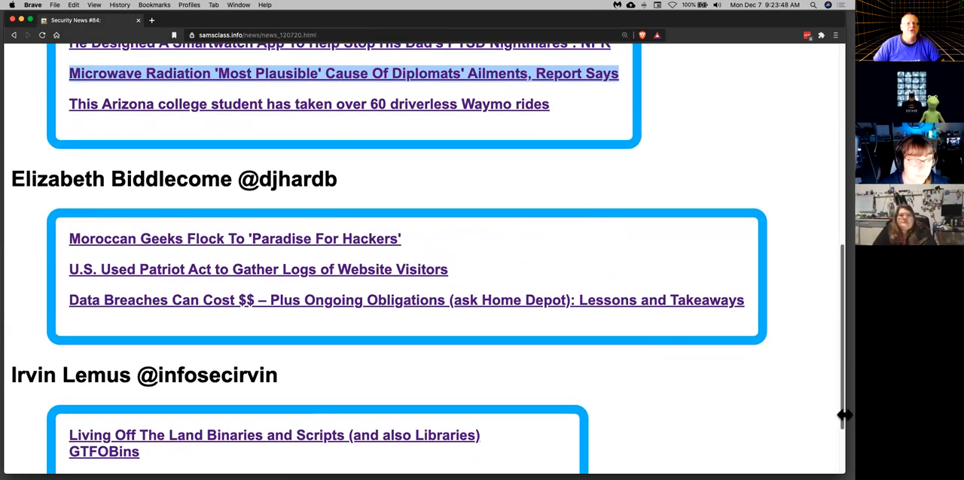
left_click(512, 246)
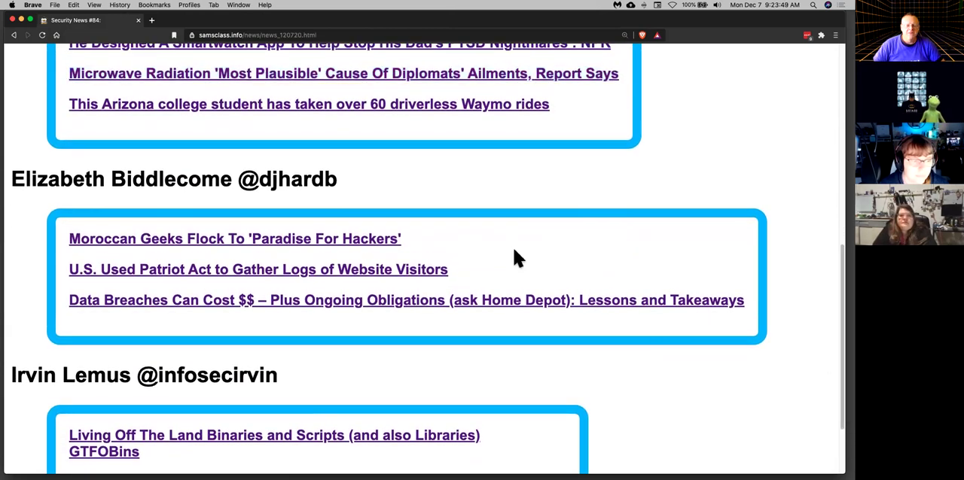
right_click(227, 280)
left_click(230, 280)
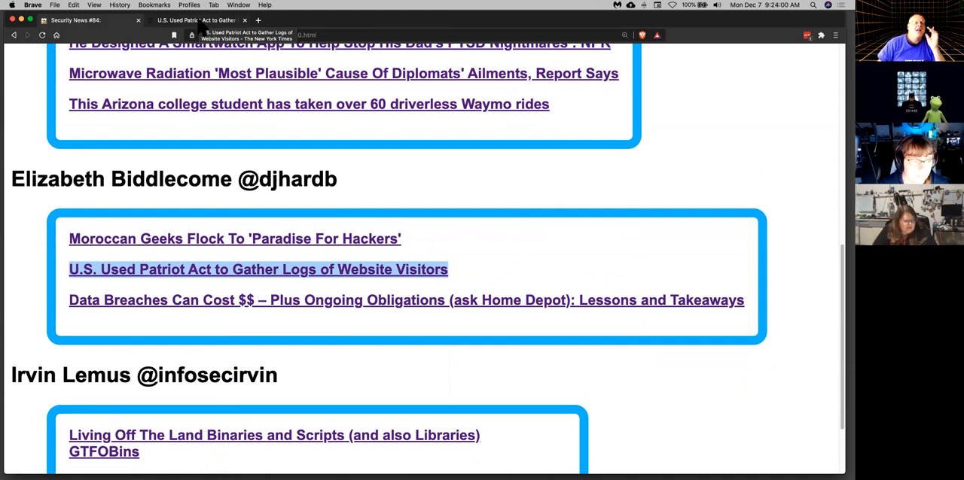
View the Patriot Act article zoomed in, marking the passage on F.B.I. collecting visitor logs
left_click(204, 20)
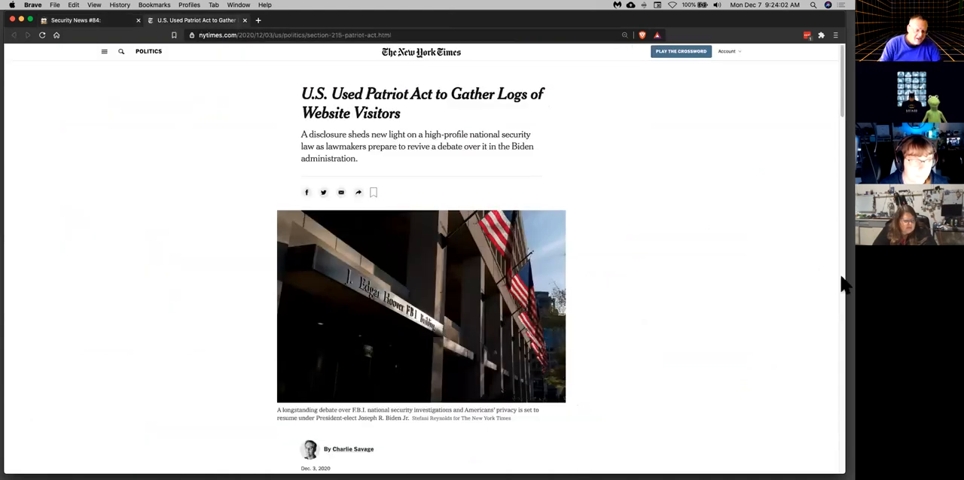
key("super+plus")
key("super+plus")
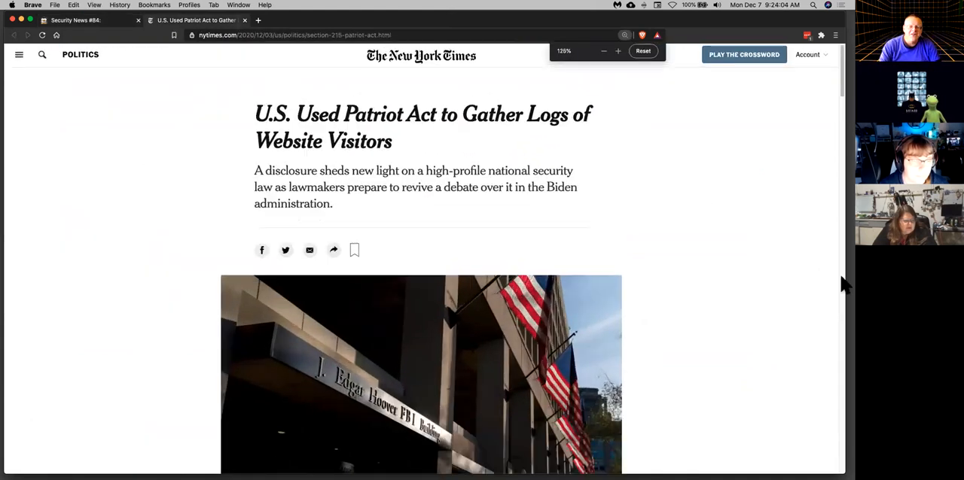
key("super+plus")
key("super+plus")
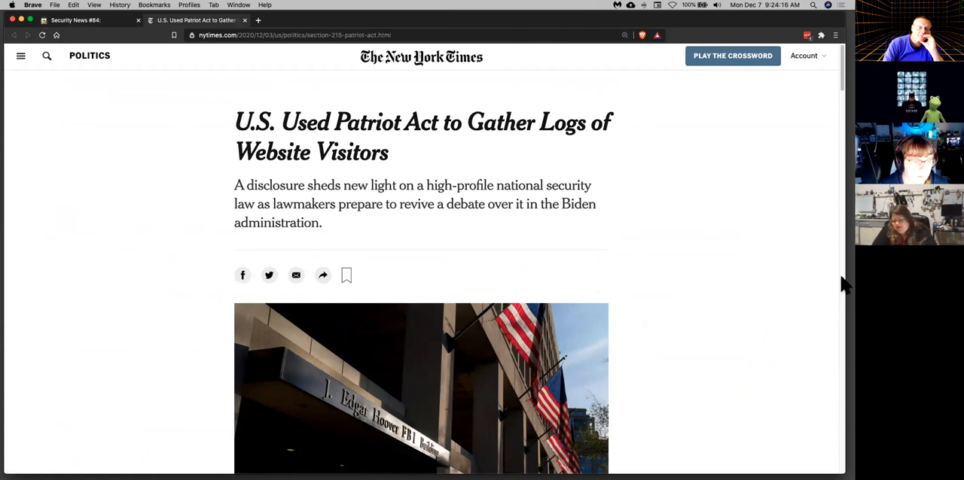
scroll(843, 284, "down", 10)
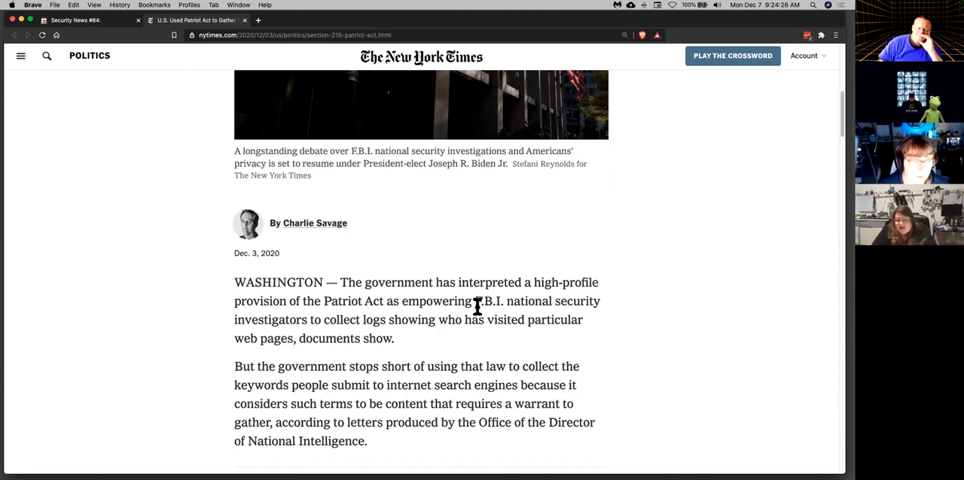
left_click_drag(474, 302, 434, 321)
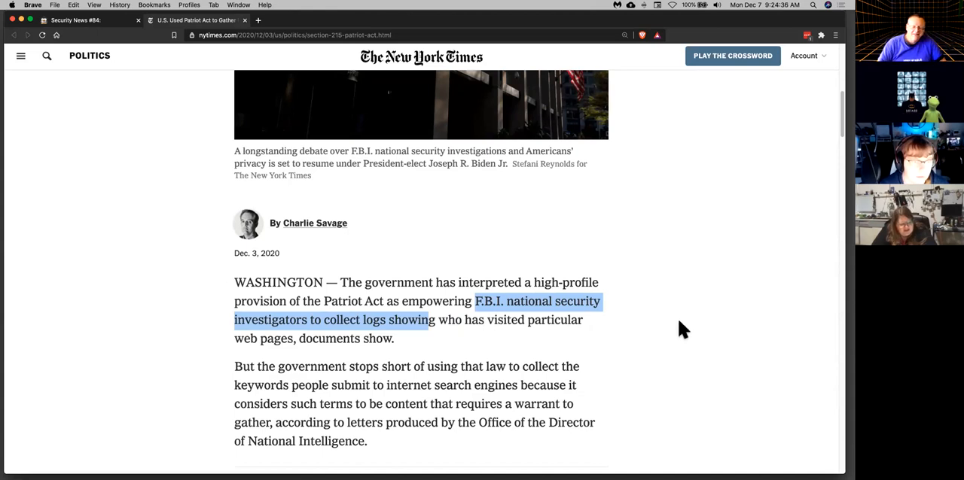
scroll(678, 324, "down", 3)
scroll(677, 332, "down", 4)
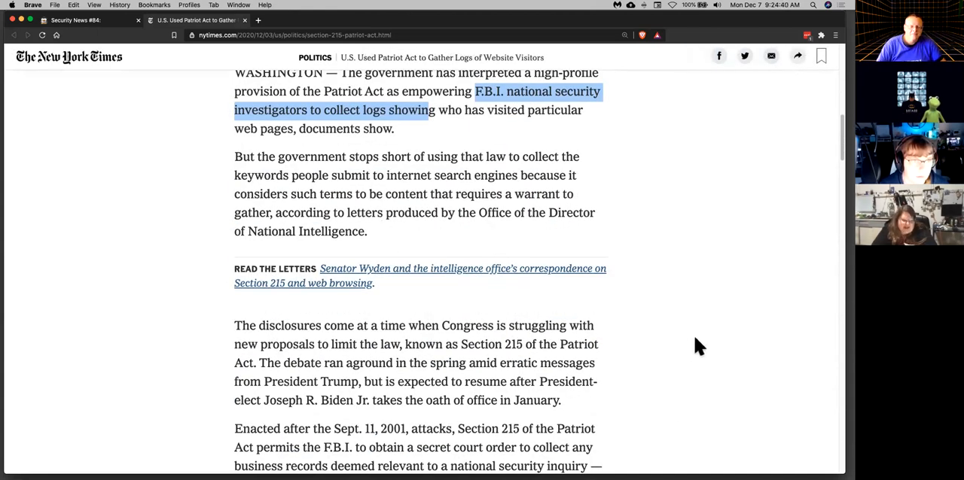
scroll(698, 347, "down", 5)
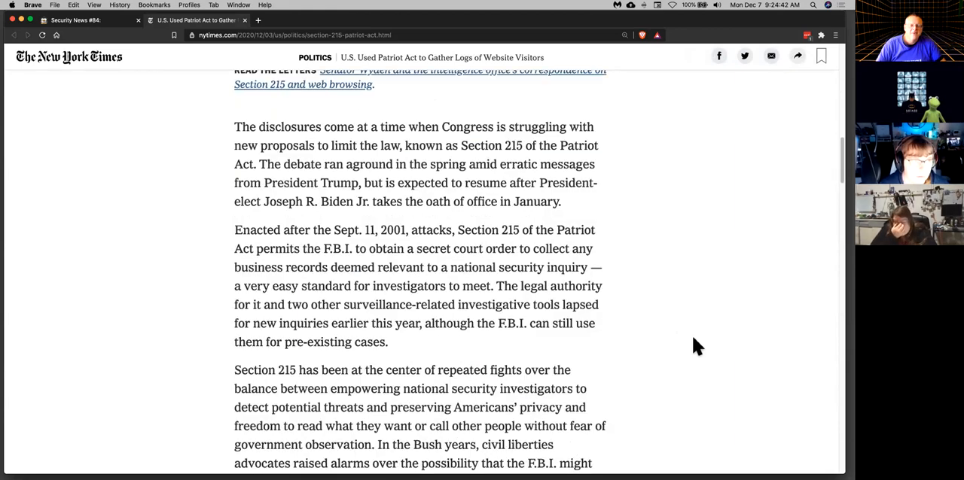
scroll(692, 346, "up", 3)
scroll(692, 347, "up", 3)
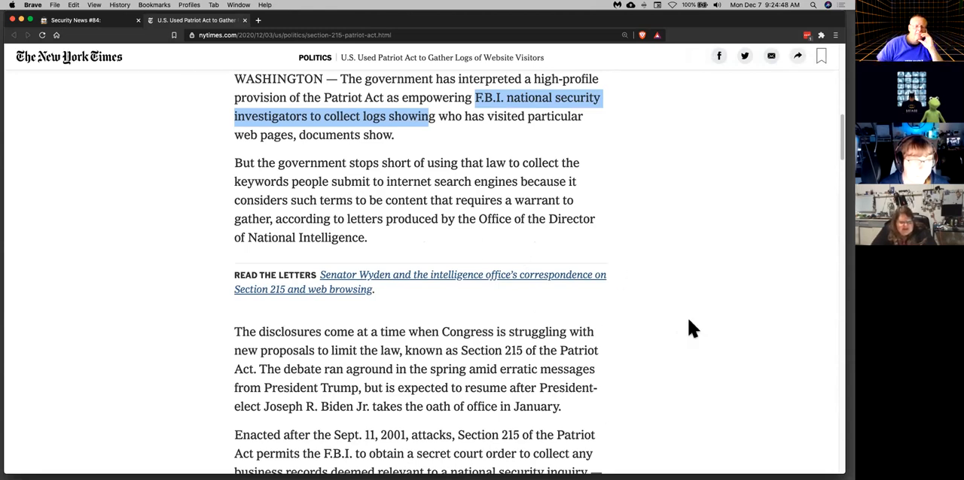
scroll(693, 329, "down", 5)
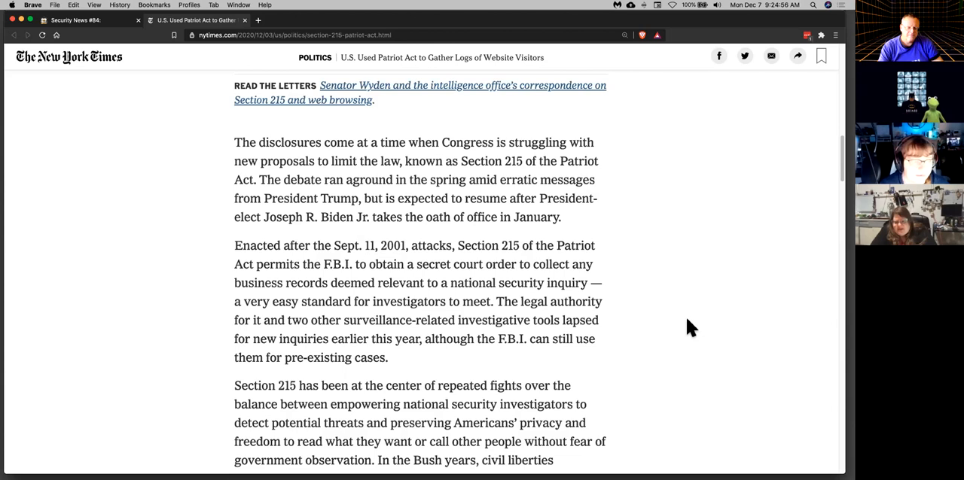
scroll(691, 328, "down", 10)
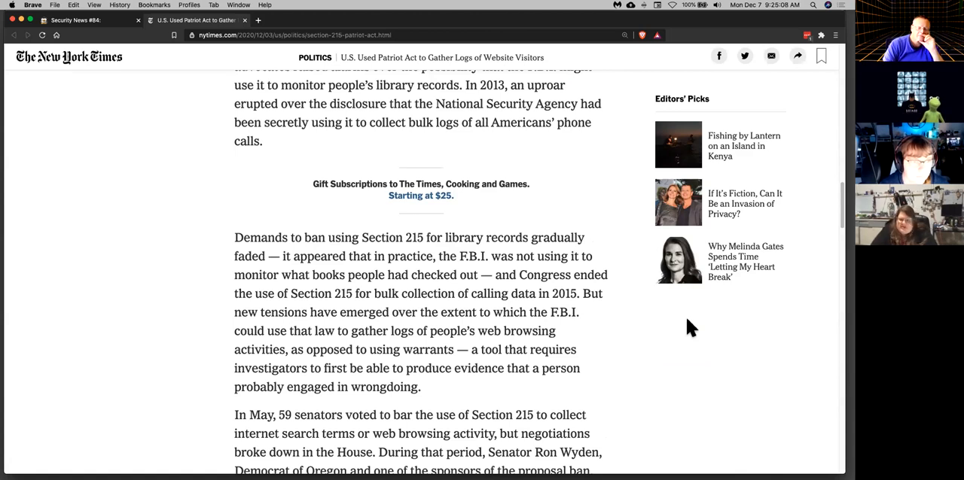
scroll(572, 350, "down", 4)
scroll(523, 414, "down", 4)
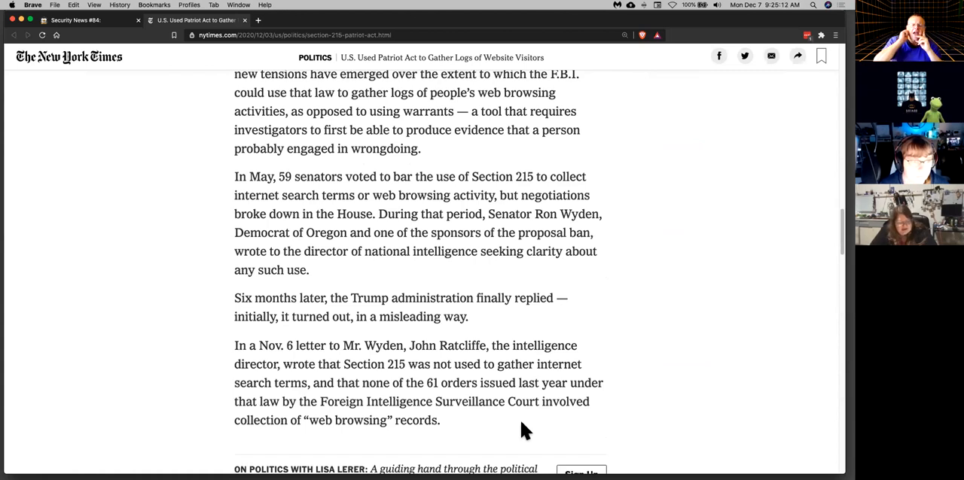
scroll(510, 401, "down", 4)
scroll(516, 405, "down", 2)
scroll(518, 407, "down", 4)
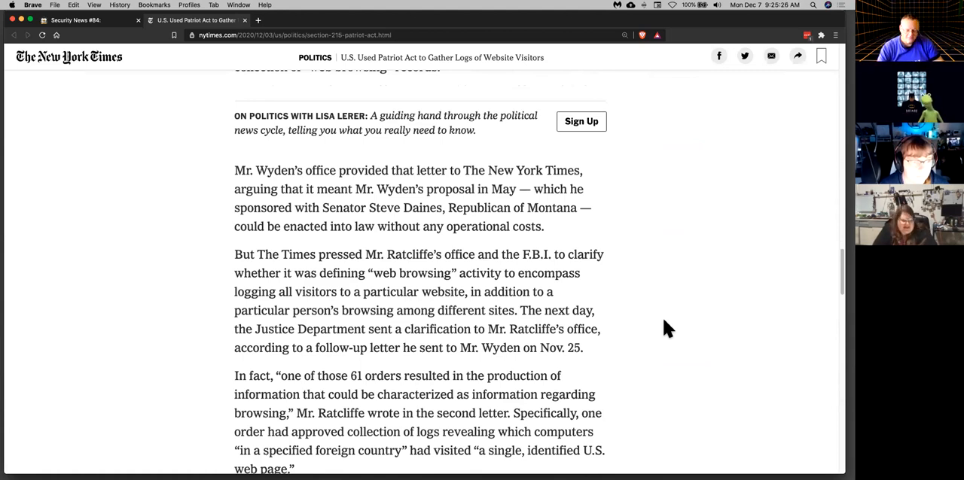
scroll(667, 329, "down", 10)
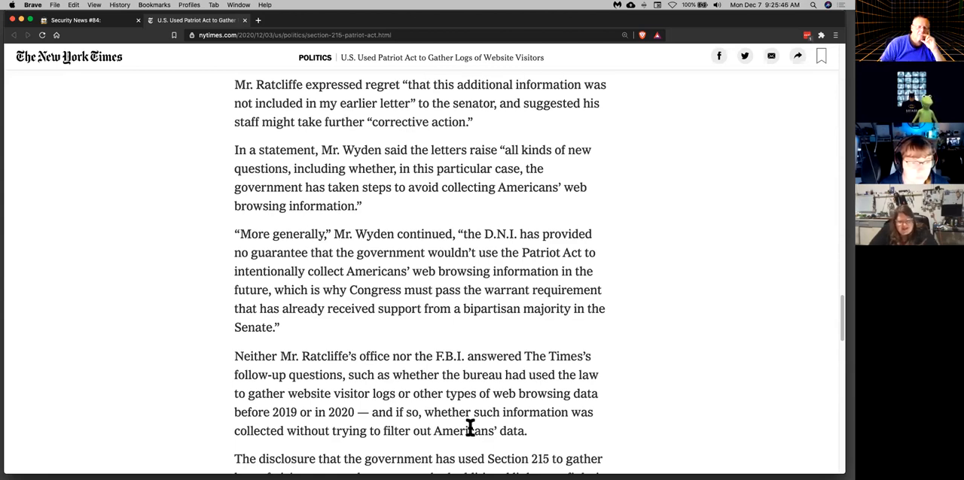
Mark the unanswered follow-up questions paragraph and Mr. Wyden's name, then close the article
left_click_drag(469, 431, 241, 357)
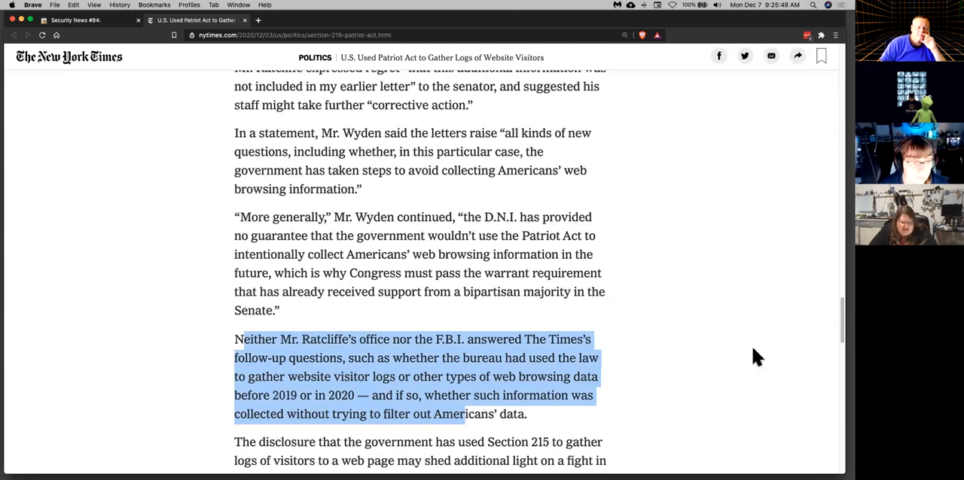
scroll(751, 345, "down", 4)
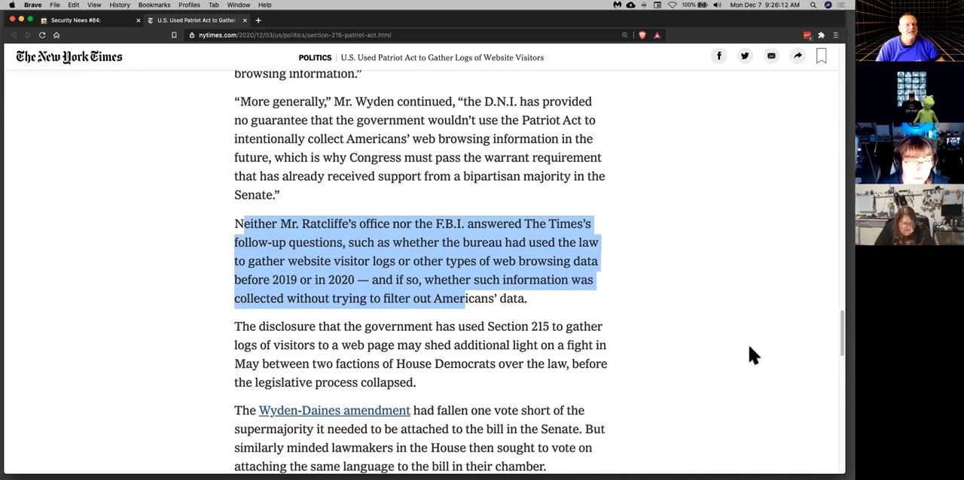
left_click(563, 342)
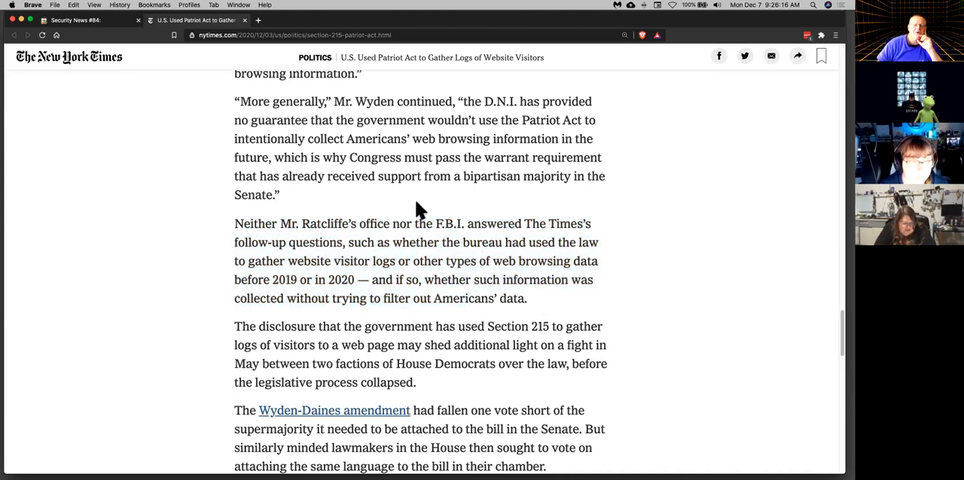
left_click_drag(334, 101, 394, 101)
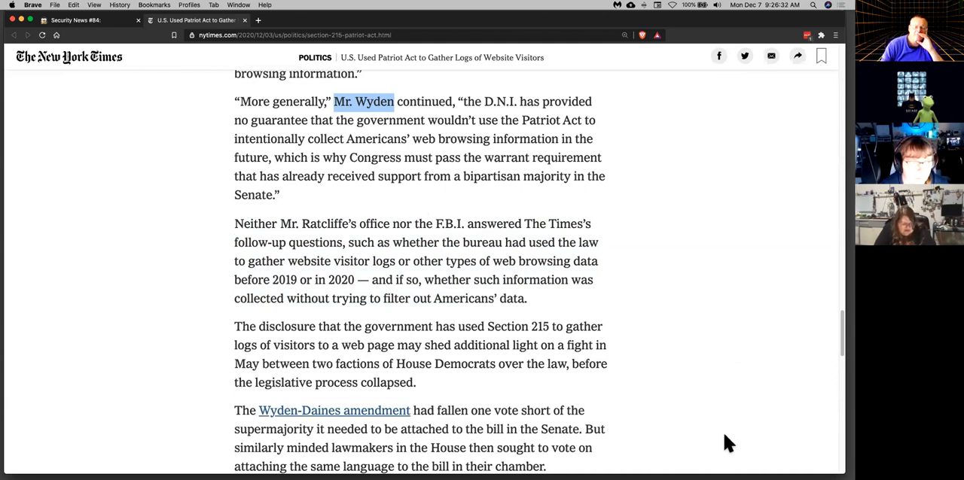
scroll(728, 443, "down", 2)
scroll(727, 443, "down", 10)
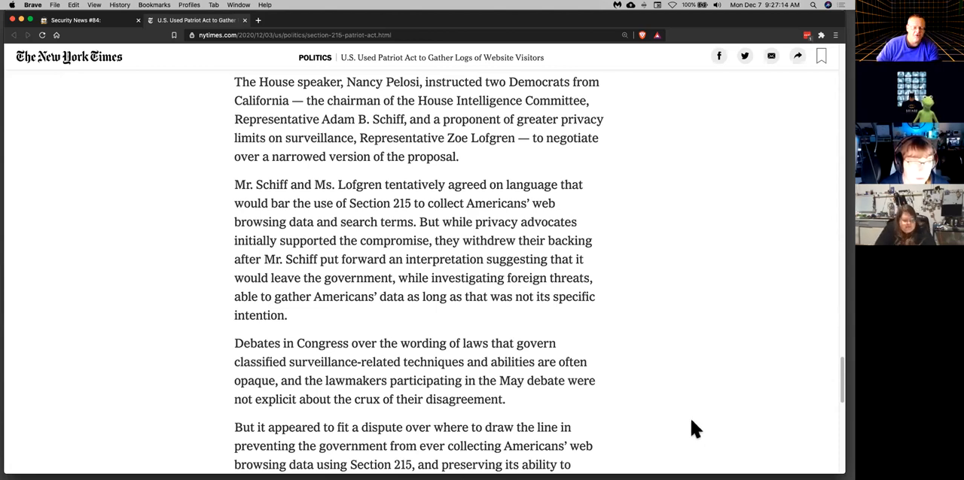
key("super+w")
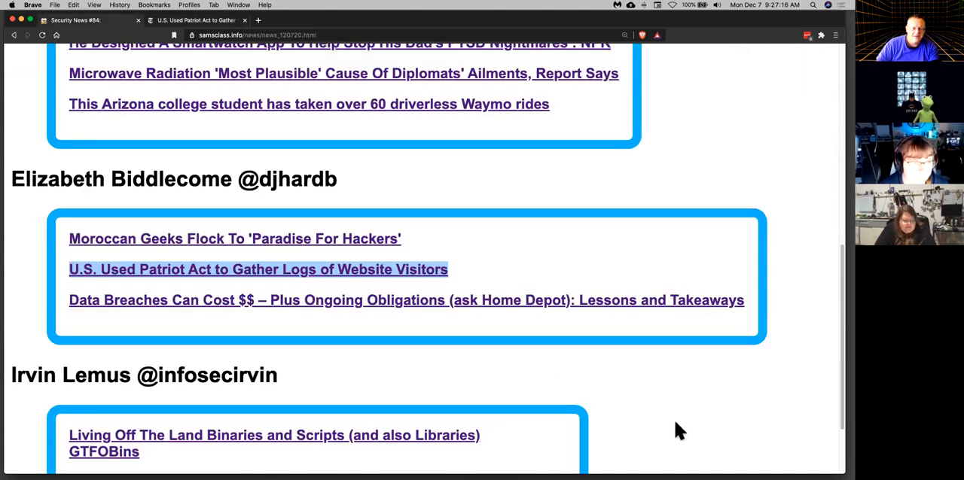
scroll(687, 421, "down", 3)
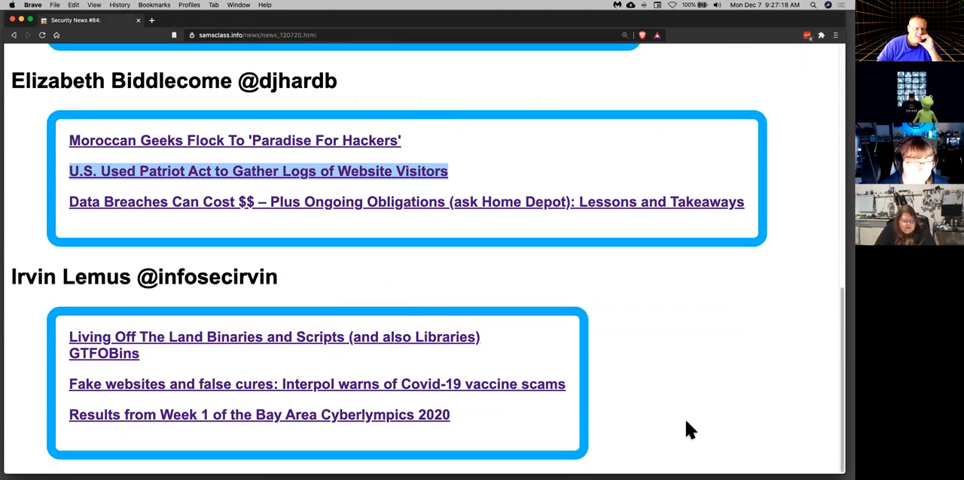
Bring up the Interpol Covid-19 vaccine scams article in its own tab
right_click(411, 386)
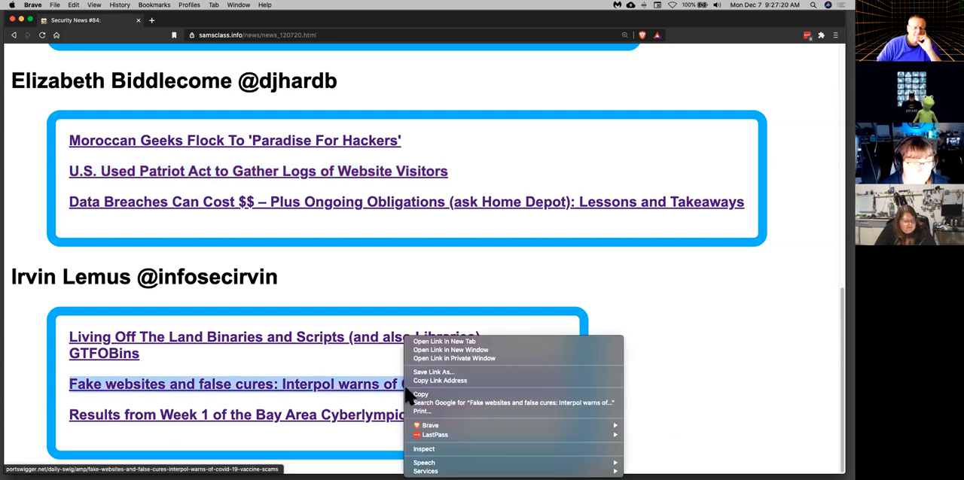
left_click(443, 342)
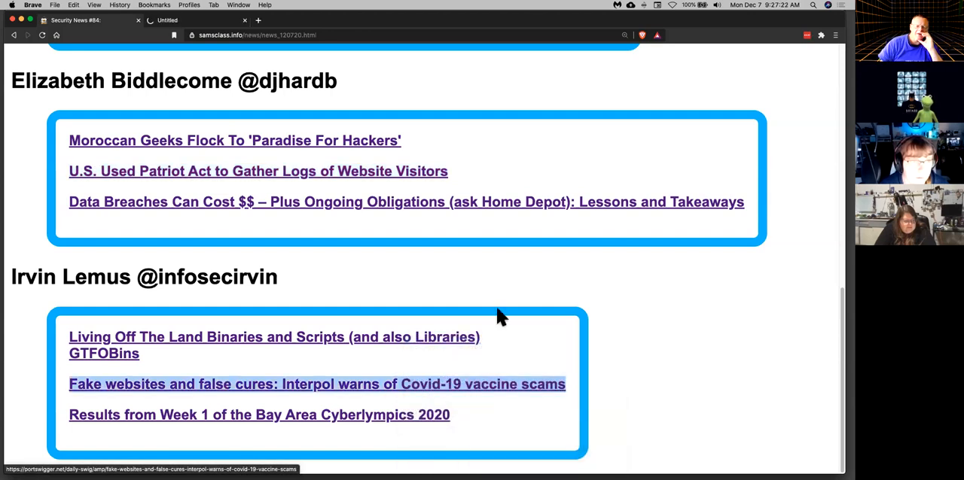
left_click(196, 21)
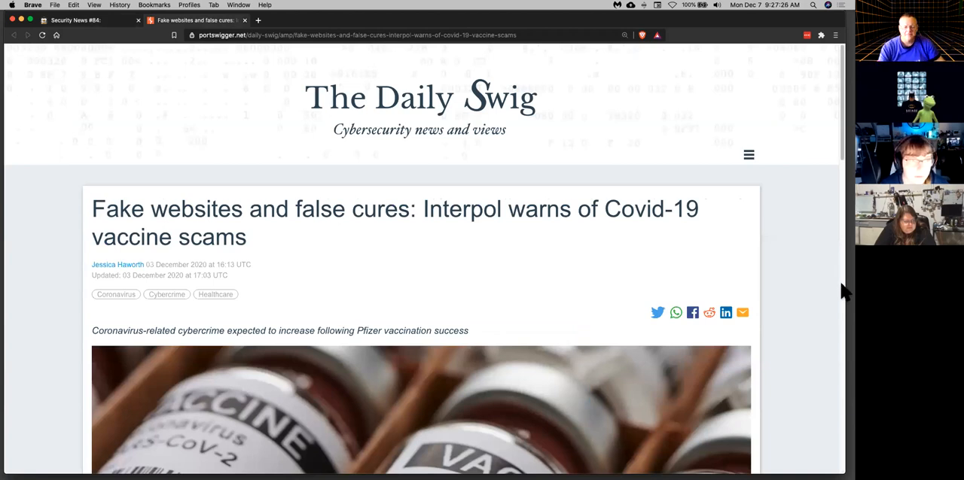
scroll(843, 292, "down", 5)
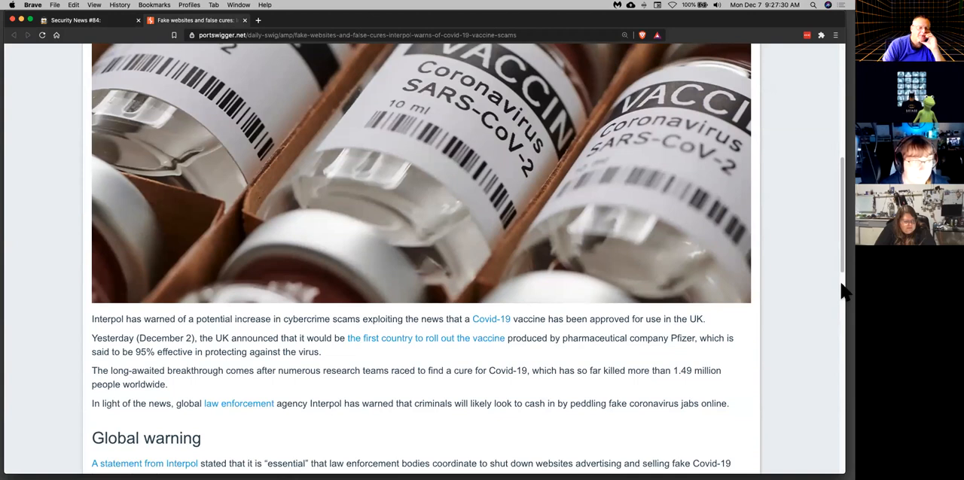
scroll(844, 292, "down", 1)
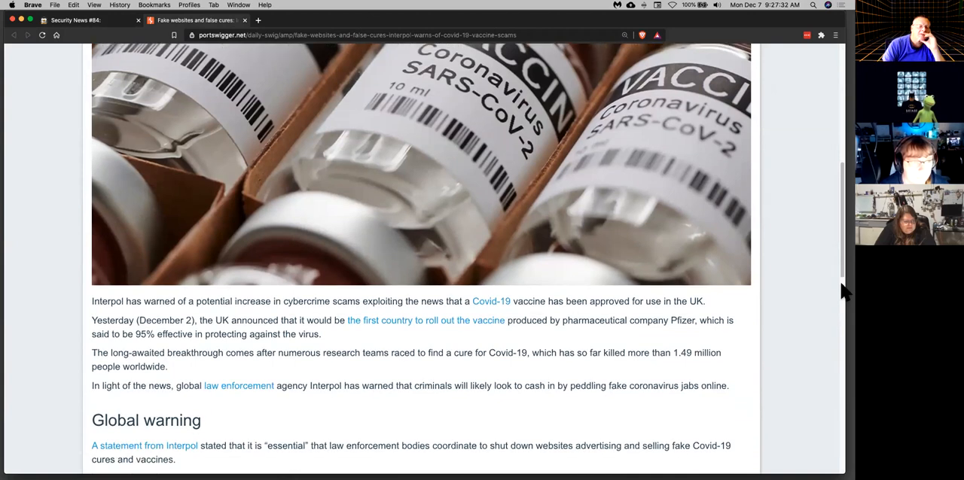
scroll(844, 292, "down", 2)
scroll(843, 292, "down", 3)
scroll(843, 292, "down", 1)
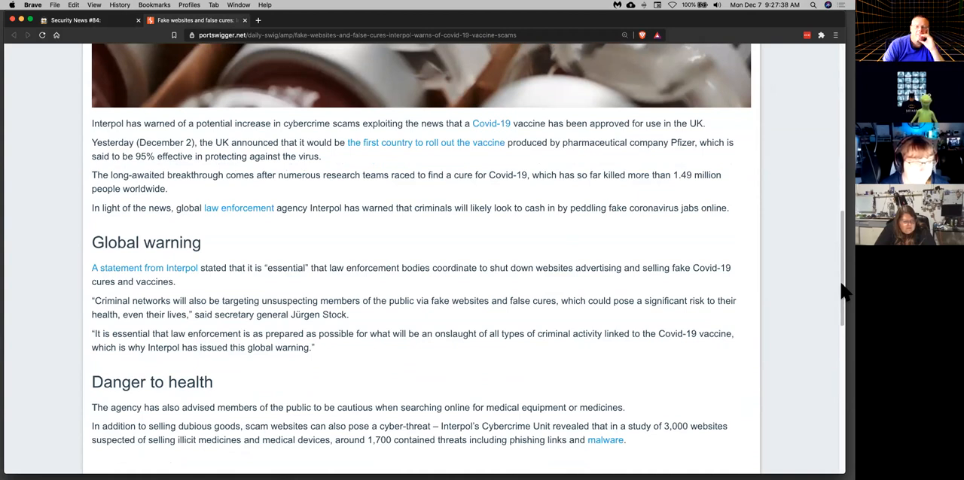
scroll(843, 292, "down", 10)
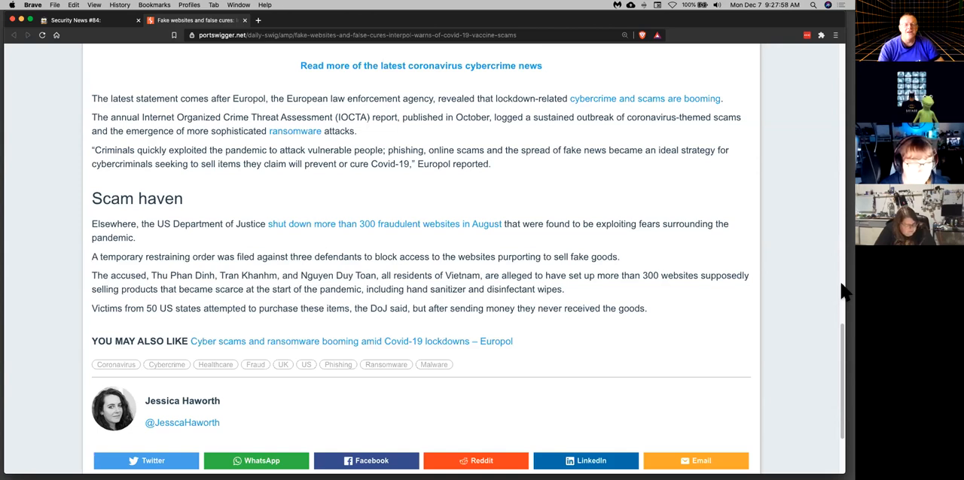
scroll(843, 292, "up", 10)
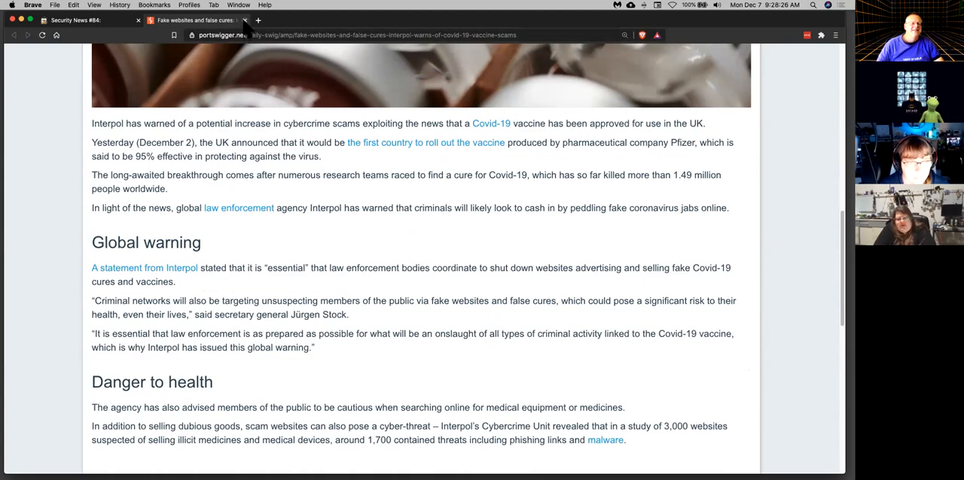
Close the Interpol tab and launch Futurity's DNA synthesis random numbers article in a new tab
left_click(245, 20)
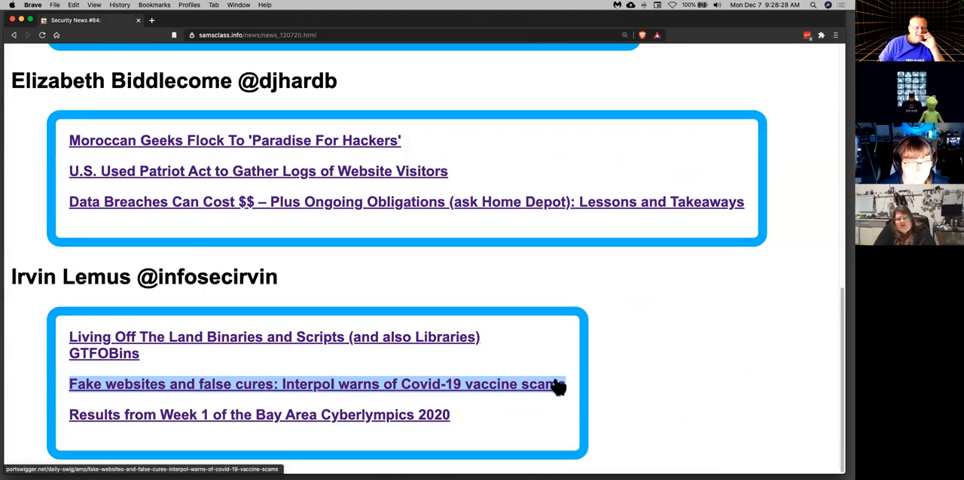
scroll(616, 390, "up", 5)
scroll(615, 390, "up", 5)
scroll(616, 390, "up", 3)
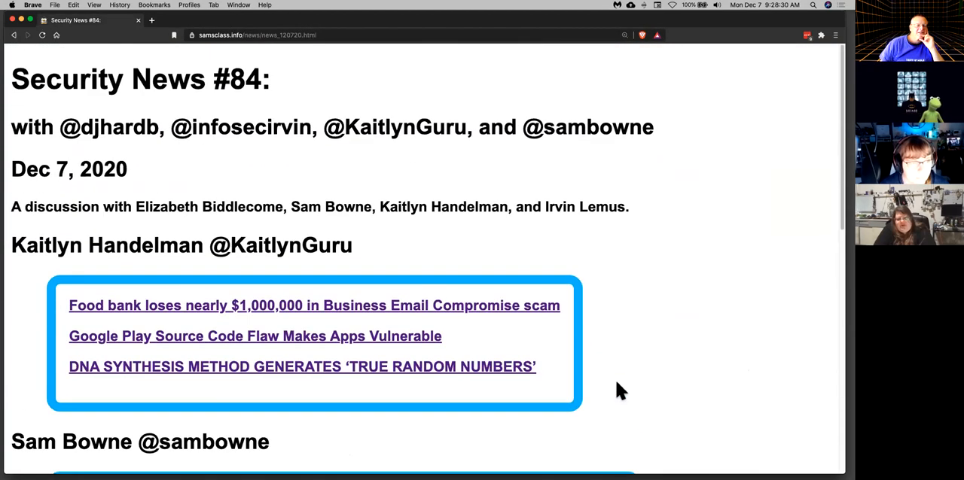
scroll(615, 390, "down", 5)
scroll(378, 235, "up", 2)
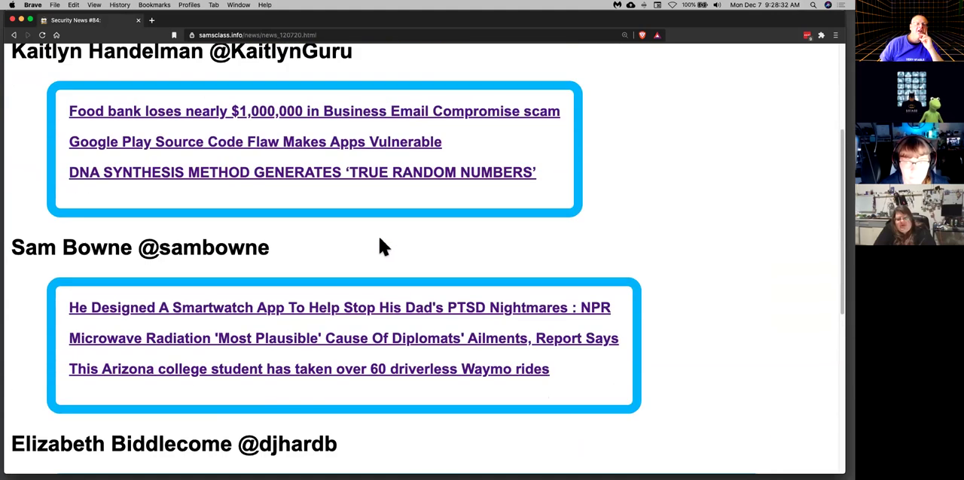
right_click(209, 177)
left_click(248, 180)
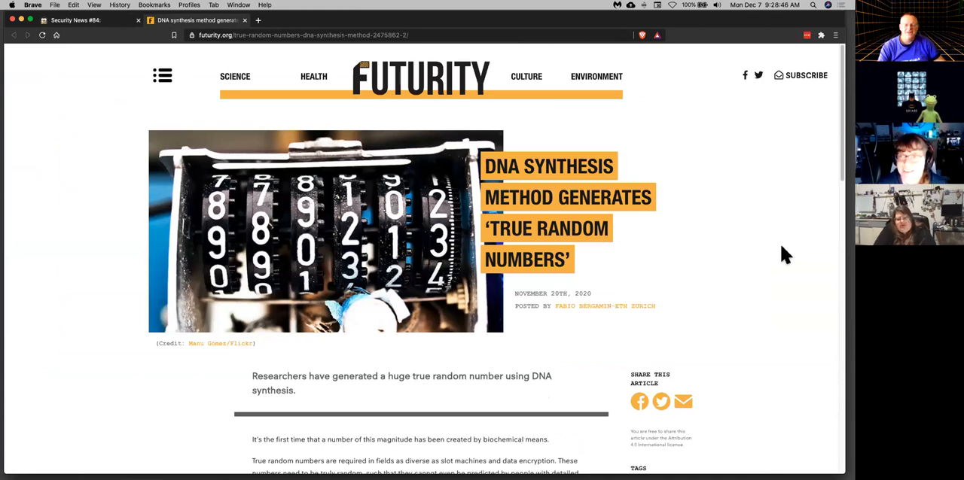
scroll(780, 243, "down", 3)
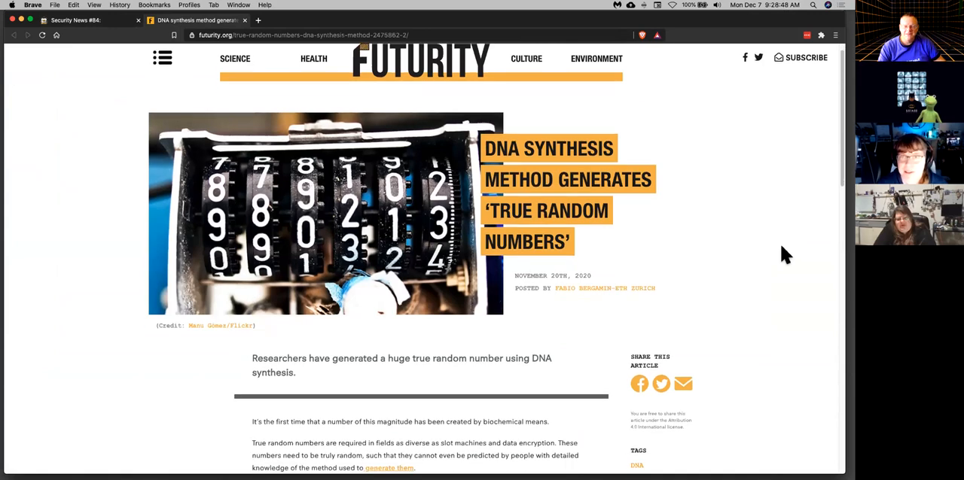
scroll(780, 243, "down", 1)
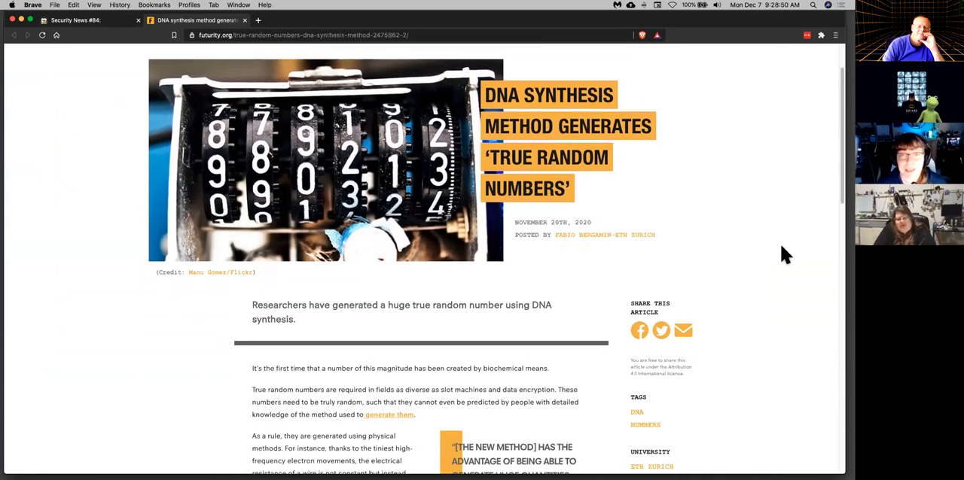
Read the zoomed Futurity article, marking the sentence about a non-physical generation method
key("super+plus")
key("super+plus")
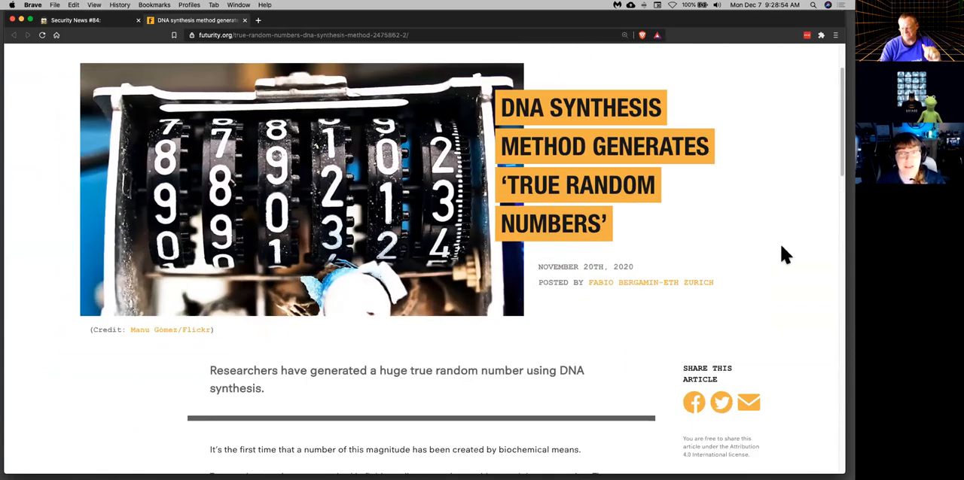
scroll(780, 243, "down", 3)
scroll(780, 243, "down", 3)
scroll(780, 243, "down", 3)
scroll(780, 243, "down", 2)
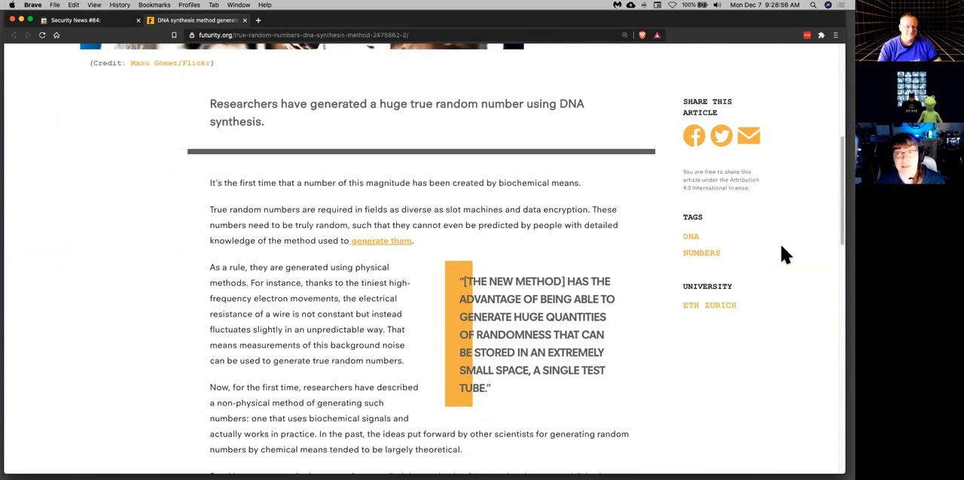
scroll(780, 244, "down", 1)
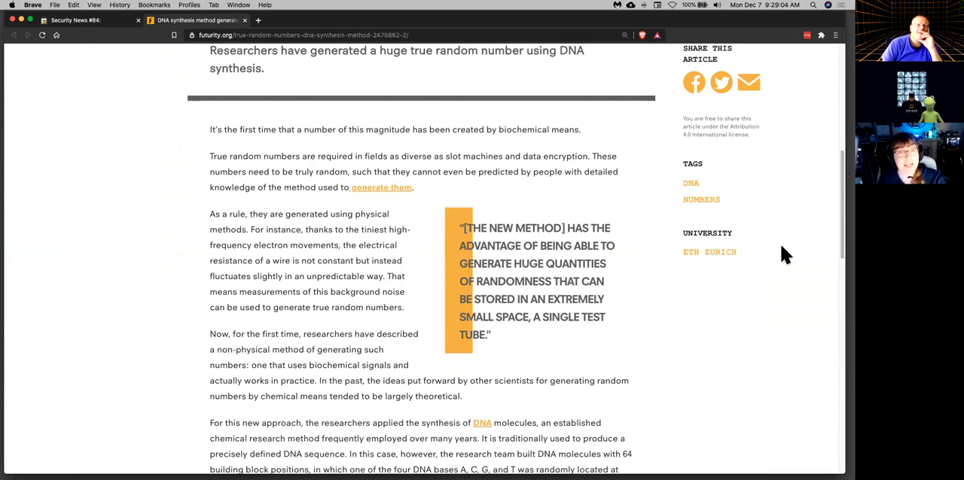
scroll(780, 243, "down", 2)
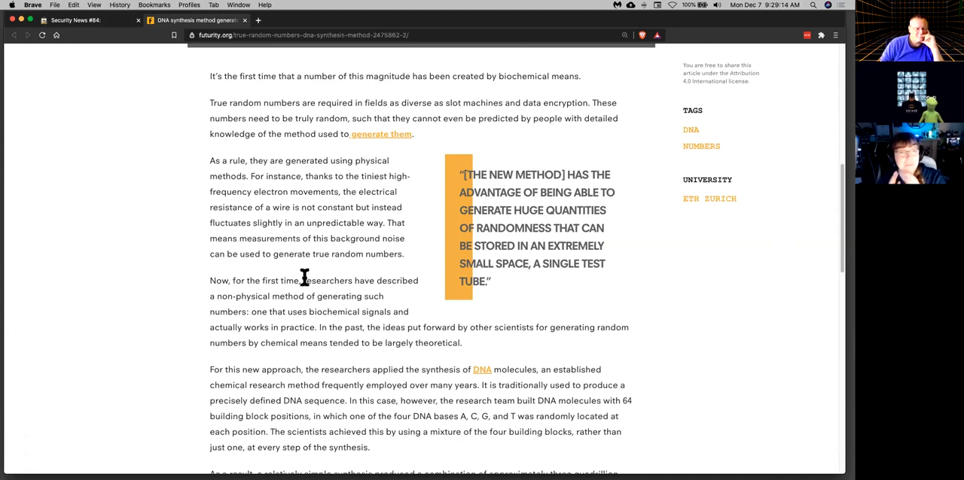
left_click_drag(265, 280, 265, 313)
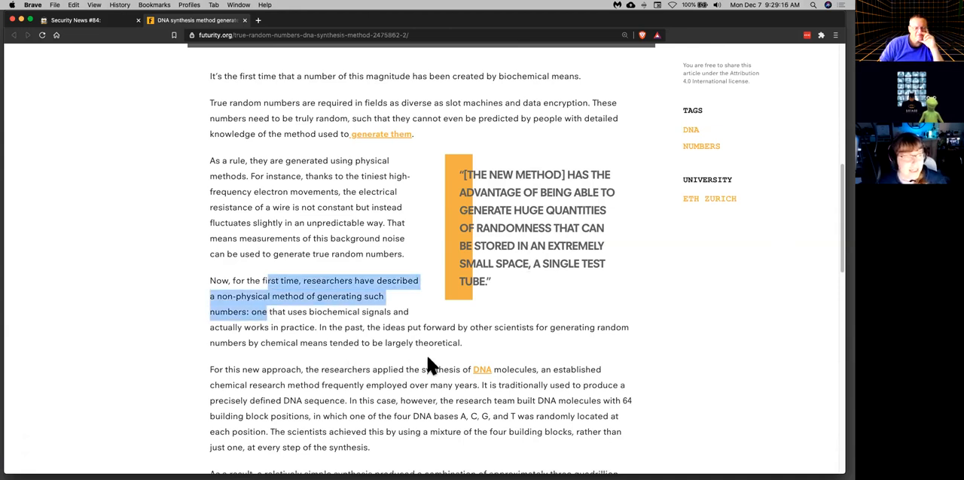
scroll(433, 365, "down", 4)
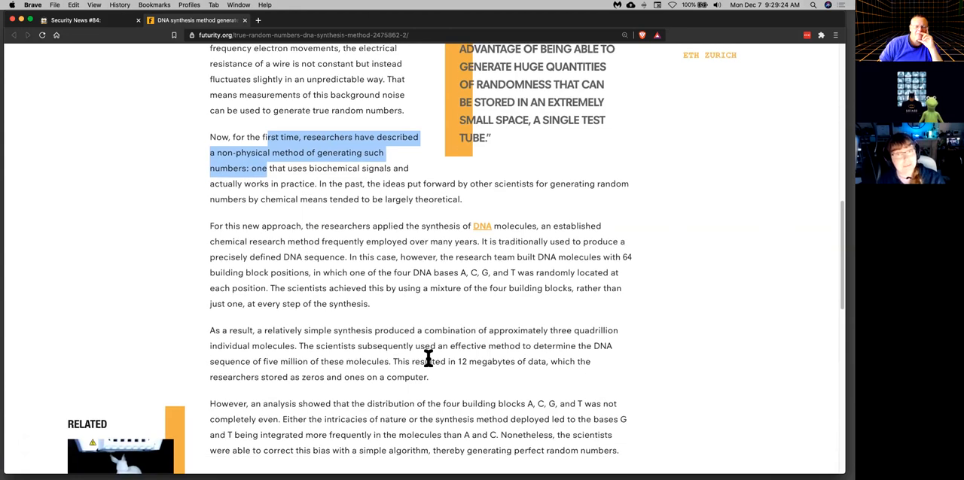
scroll(427, 361, "down", 3)
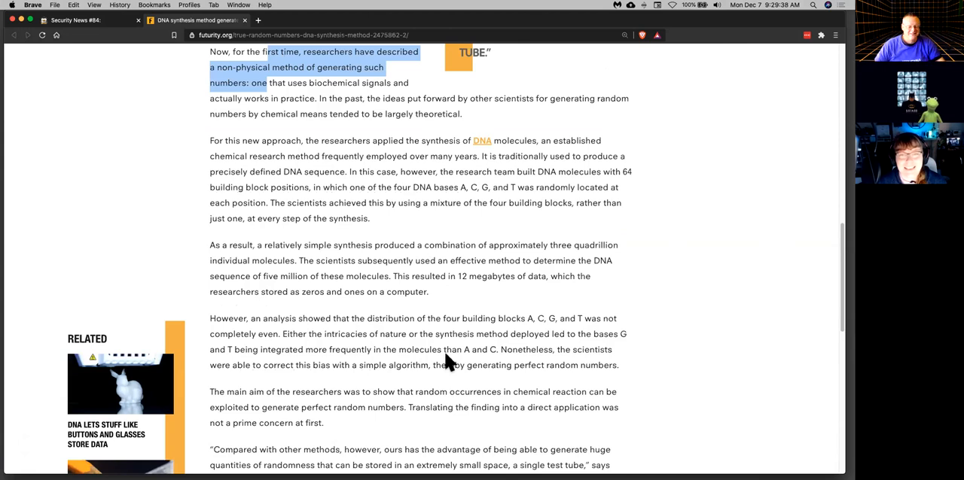
key("super+plus")
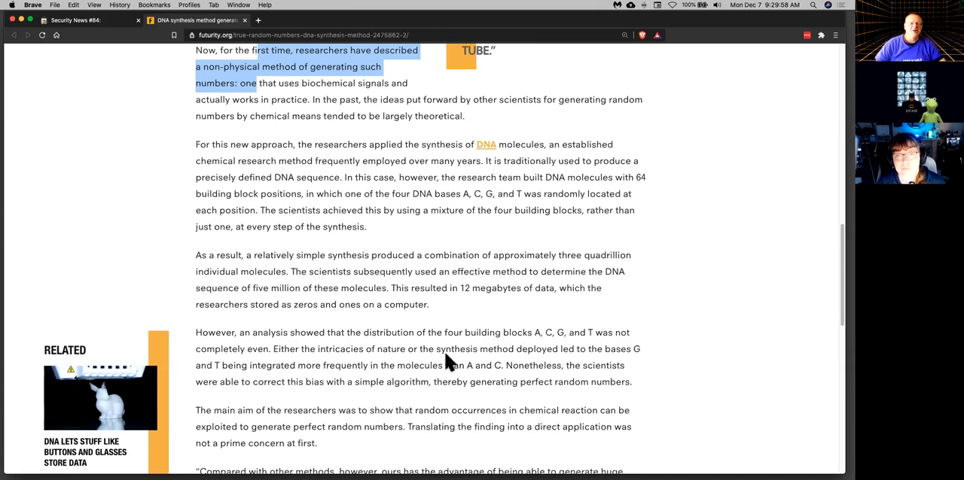
scroll(441, 352, "down", 3)
scroll(440, 353, "down", 3)
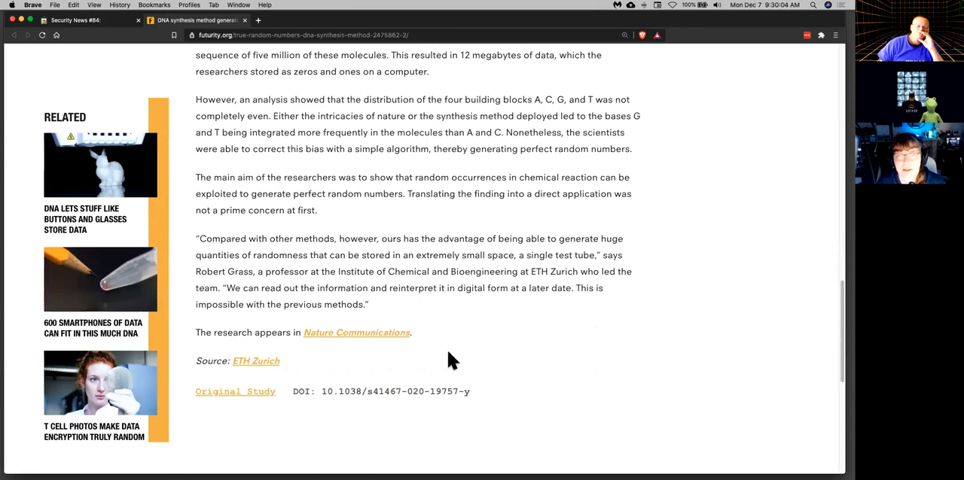
Mark the 'single test tube' quote and the five million molecules sentence, then close the article
left_click_drag(197, 239, 584, 269)
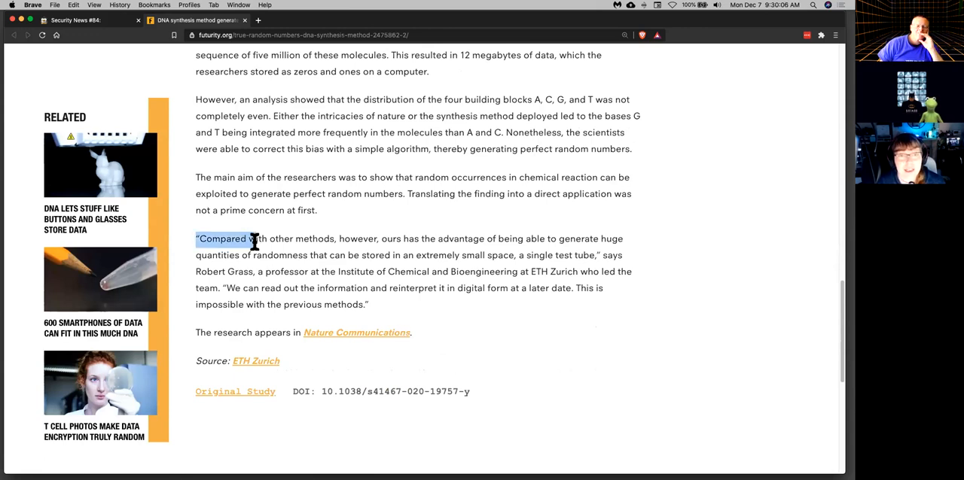
left_click(584, 269)
left_click_drag(198, 239, 594, 255)
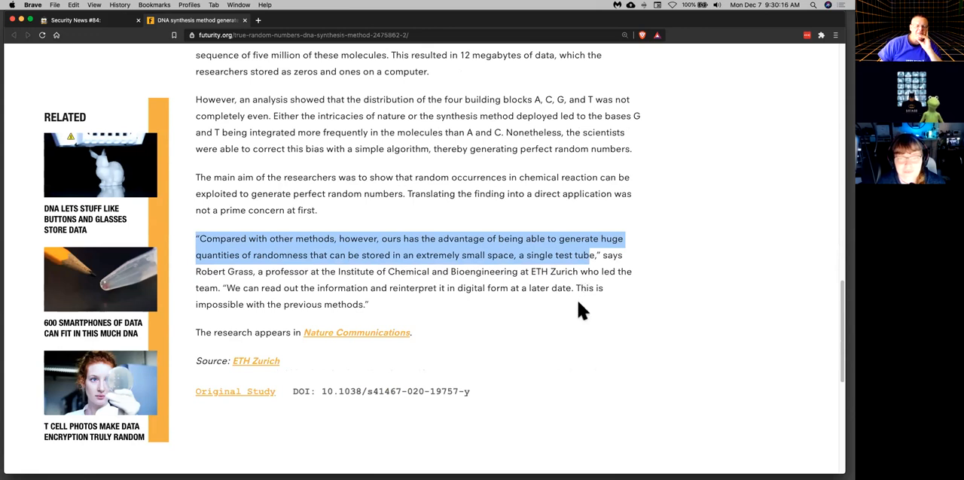
scroll(580, 309, "up", 2)
scroll(580, 309, "up", 2)
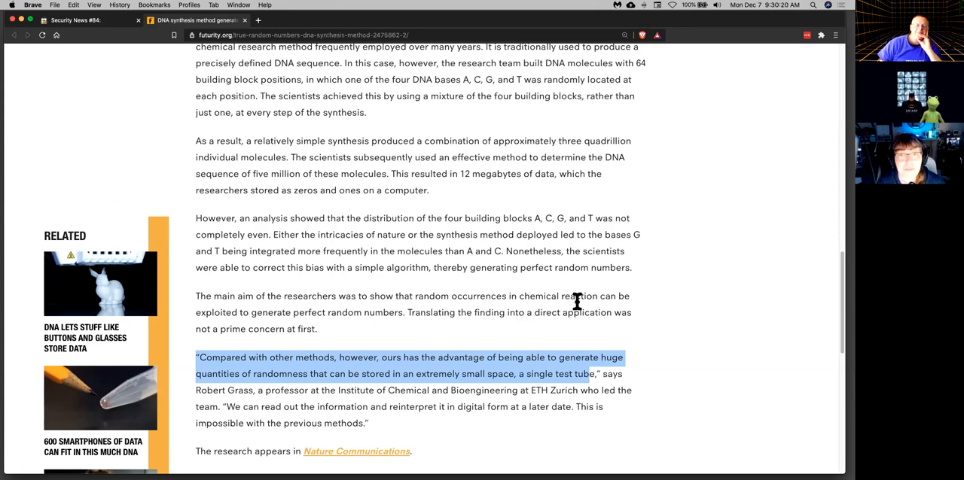
left_click_drag(414, 157, 497, 176)
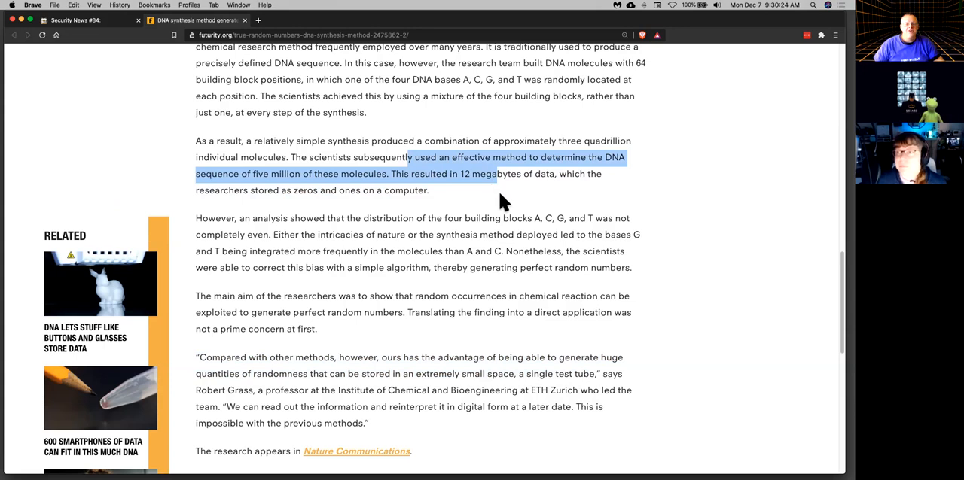
scroll(452, 158, "up", 3)
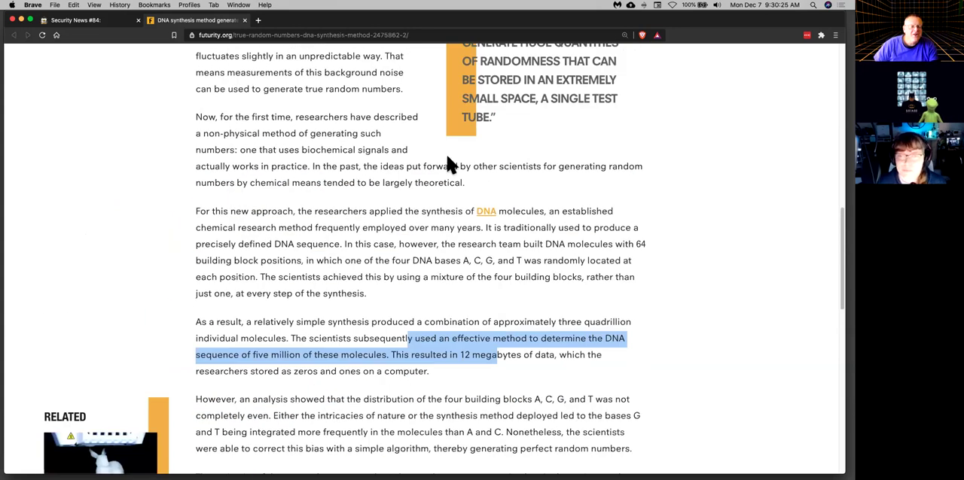
left_click(243, 20)
scroll(479, 227, "down", 1)
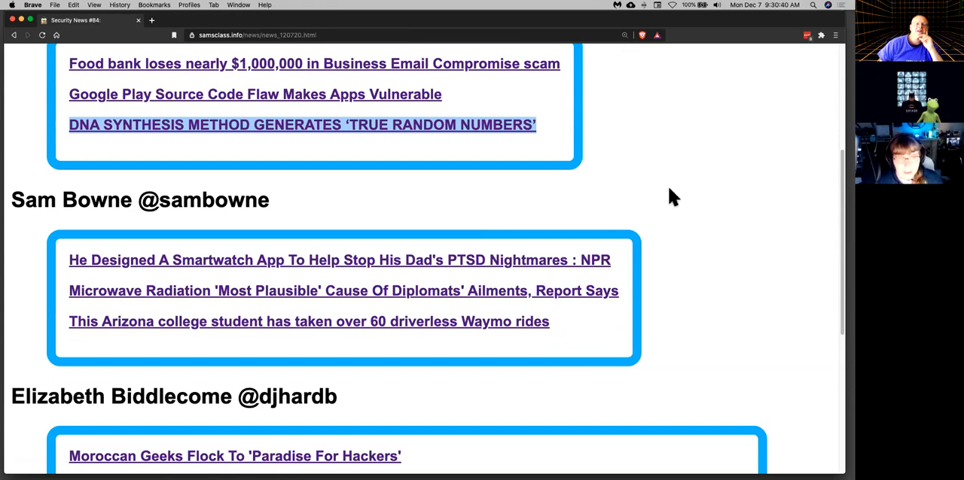
scroll(666, 185, "down", 3)
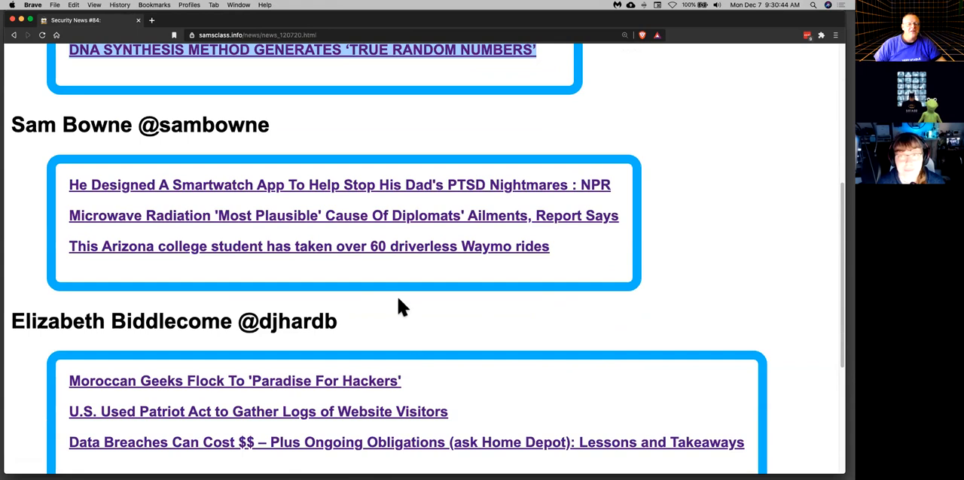
Bring up Ars Technica's Waymo driverless rides article in a second tab and view it
right_click(379, 257)
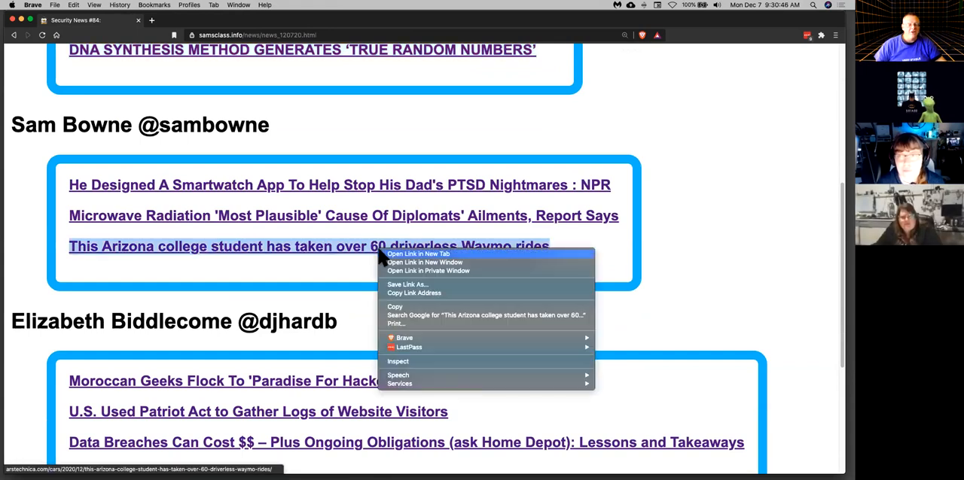
left_click(422, 254)
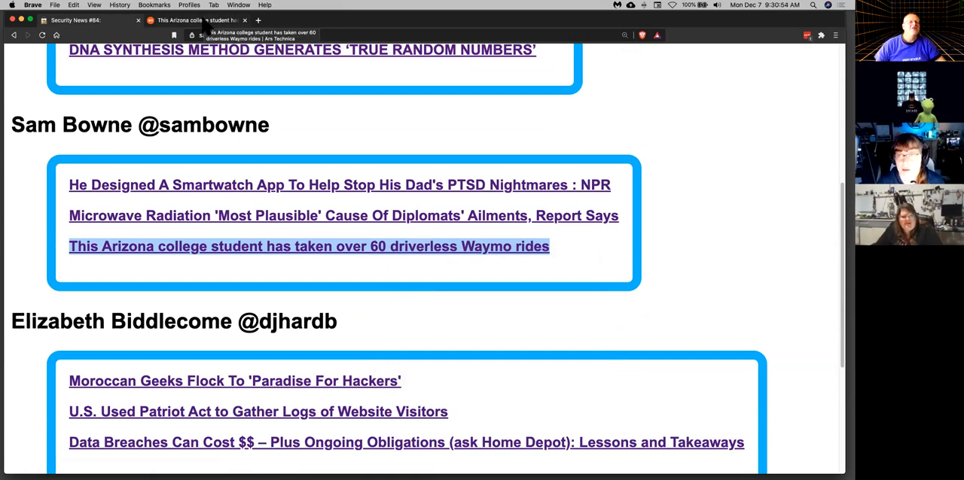
left_click(205, 20)
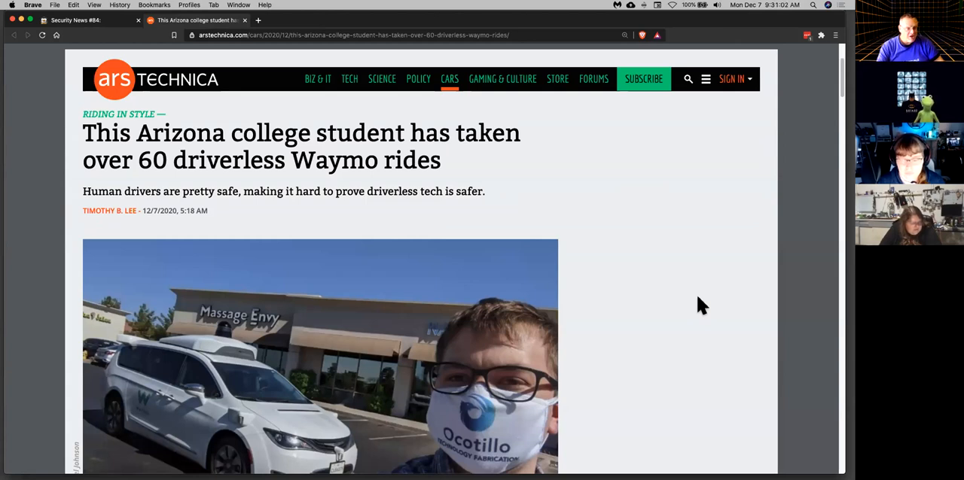
scroll(697, 294, "down", 5)
scroll(697, 294, "down", 3)
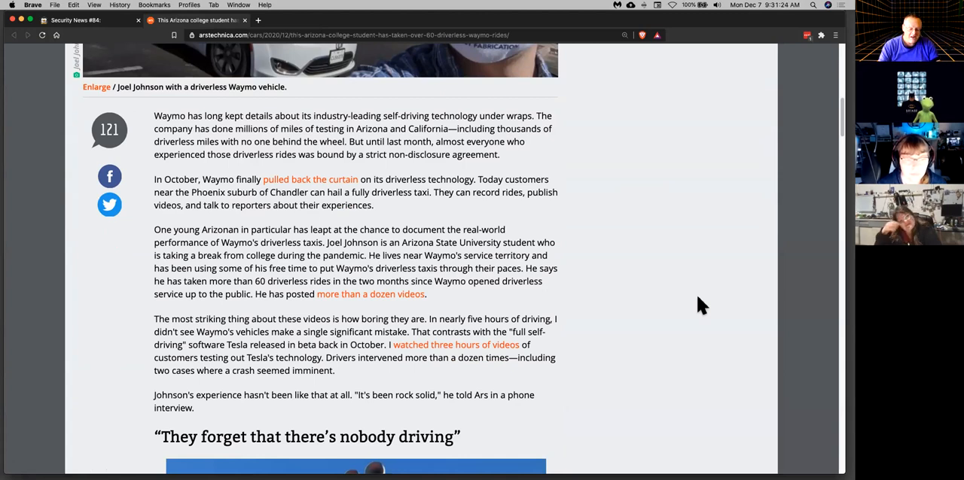
Finish the zoomed Waymo article, marking the 18 crashes in six million miles sentence, then close it
key("super+plus")
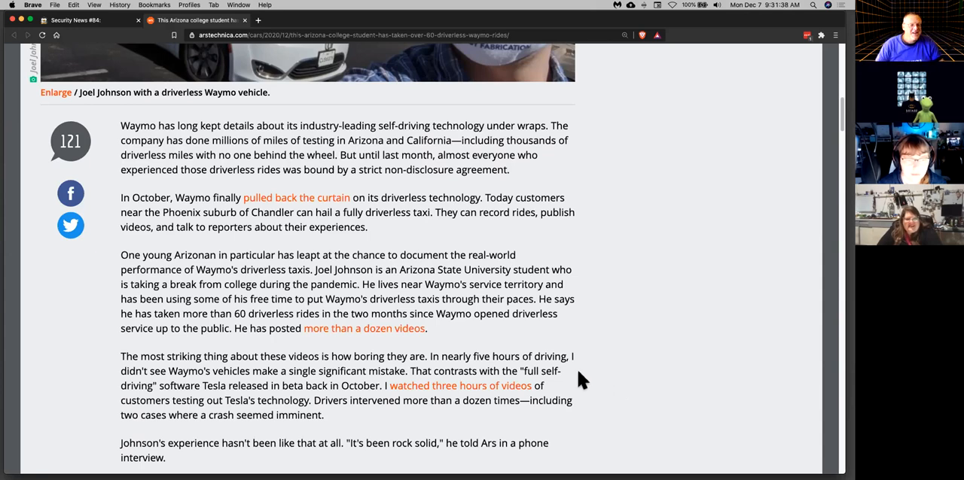
scroll(576, 368, "down", 3)
scroll(578, 368, "down", 3)
scroll(577, 357, "down", 3)
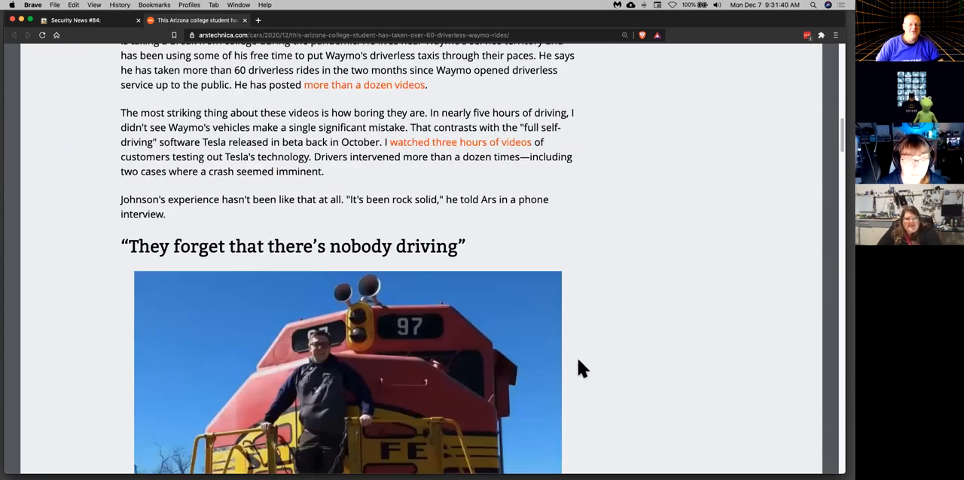
scroll(577, 357, "down", 5)
scroll(577, 357, "down", 4)
scroll(581, 368, "down", 3)
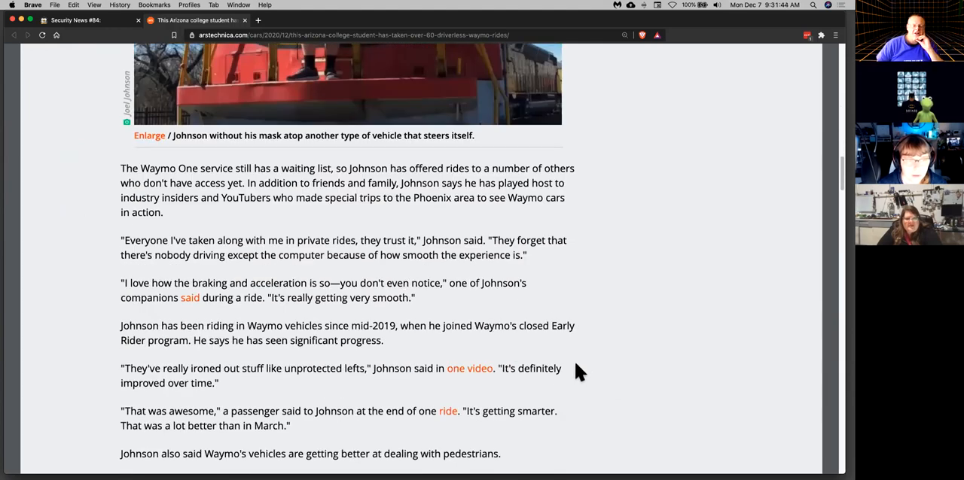
scroll(581, 368, "down", 2)
scroll(580, 371, "down", 4)
scroll(579, 371, "down", 3)
scroll(580, 371, "down", 3)
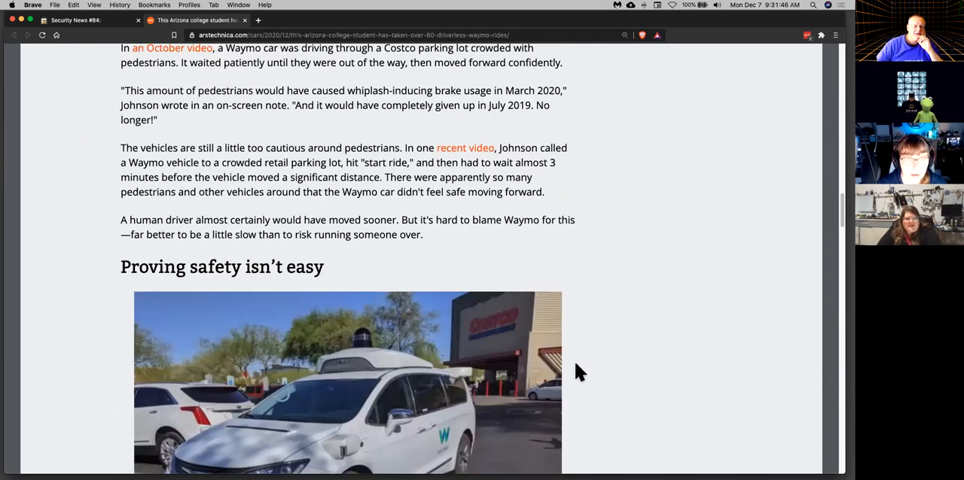
scroll(580, 371, "down", 2)
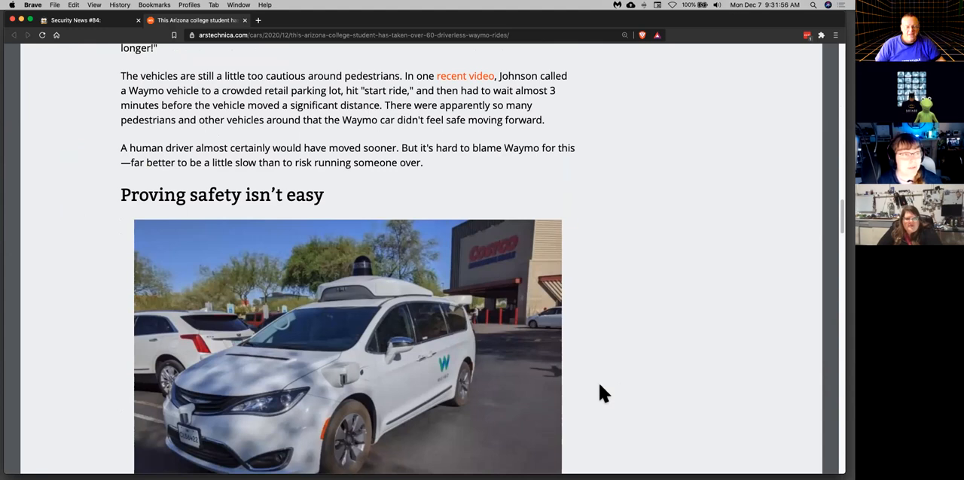
scroll(600, 382, "up", 1)
scroll(599, 382, "up", 1)
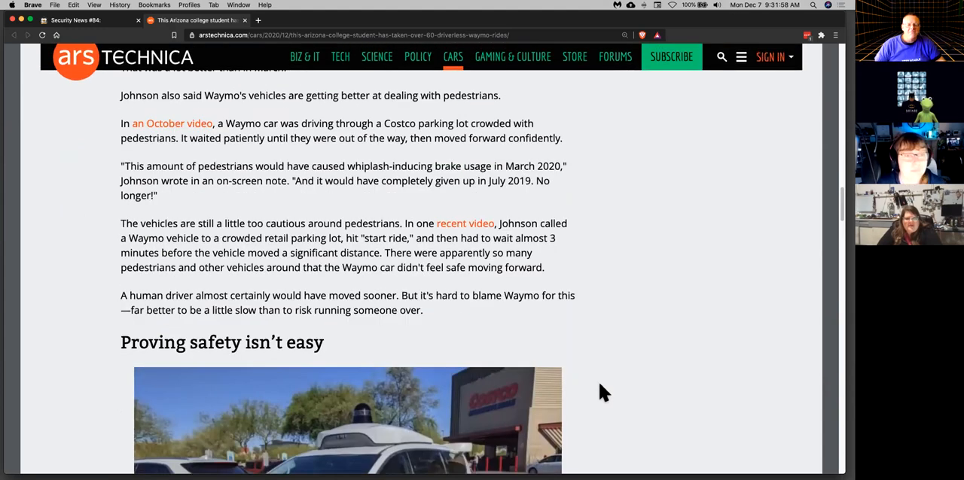
scroll(597, 380, "up", 1)
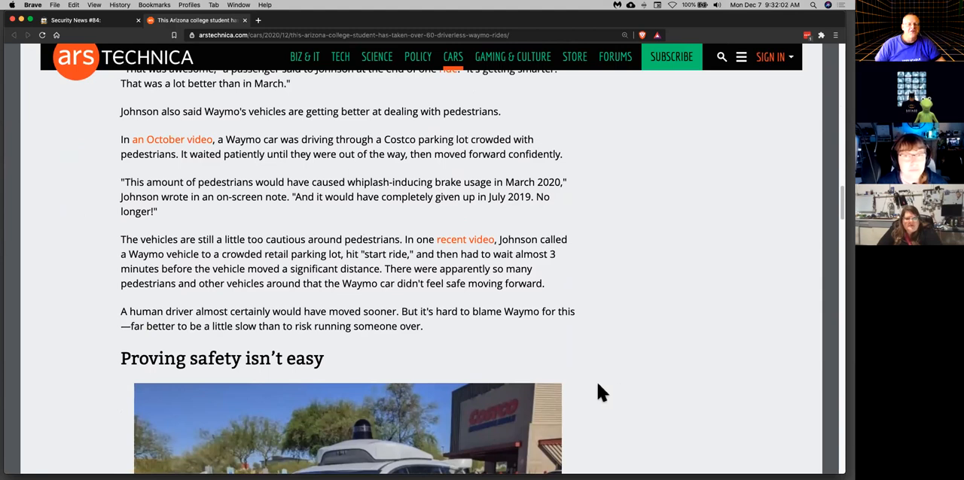
scroll(599, 392, "up", 1)
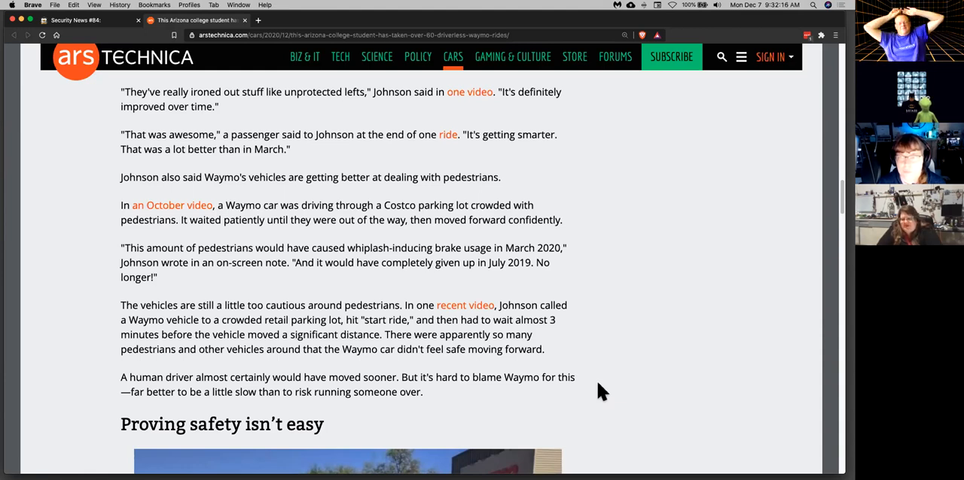
scroll(578, 378, "down", 1)
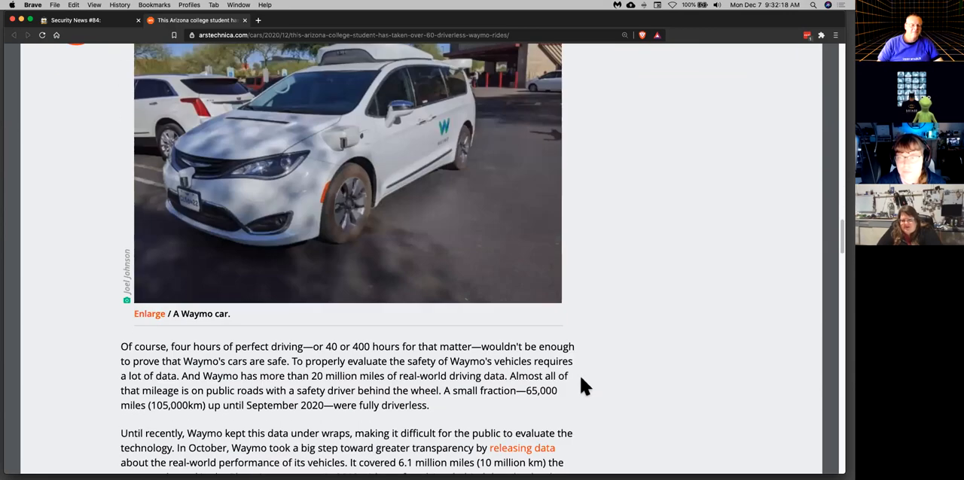
scroll(586, 386, "down", 4)
scroll(586, 386, "down", 3)
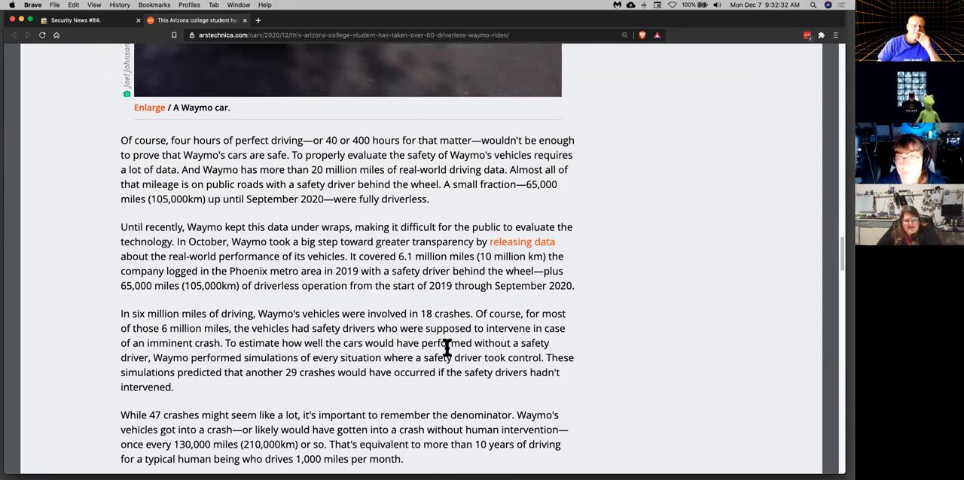
scroll(447, 346, "down", 3)
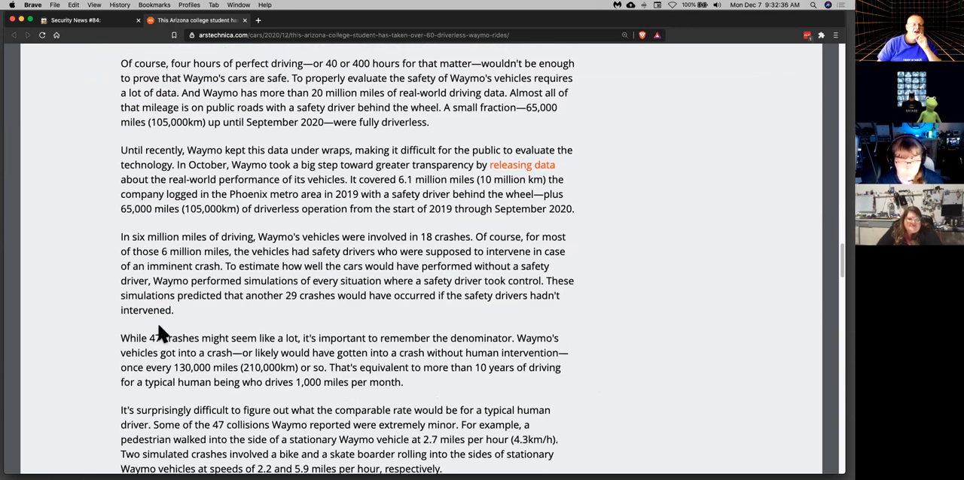
left_click_drag(122, 240, 469, 239)
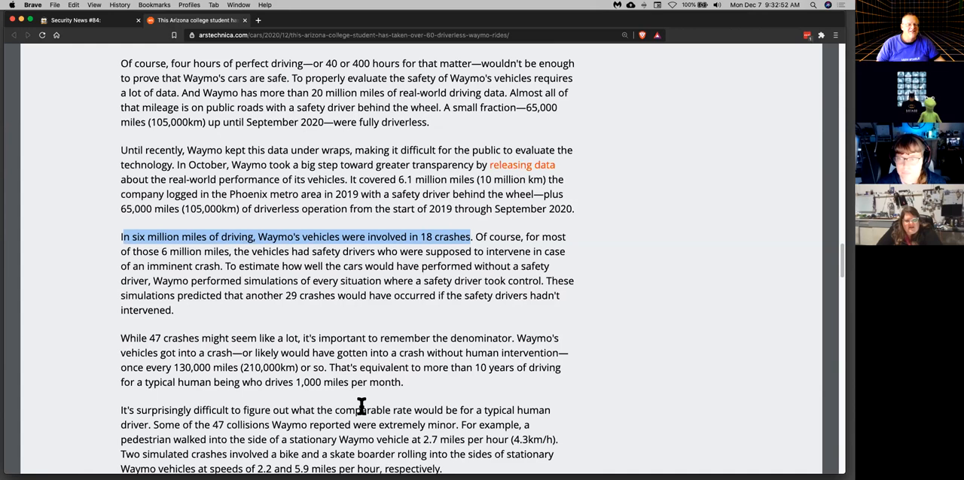
left_click(288, 150)
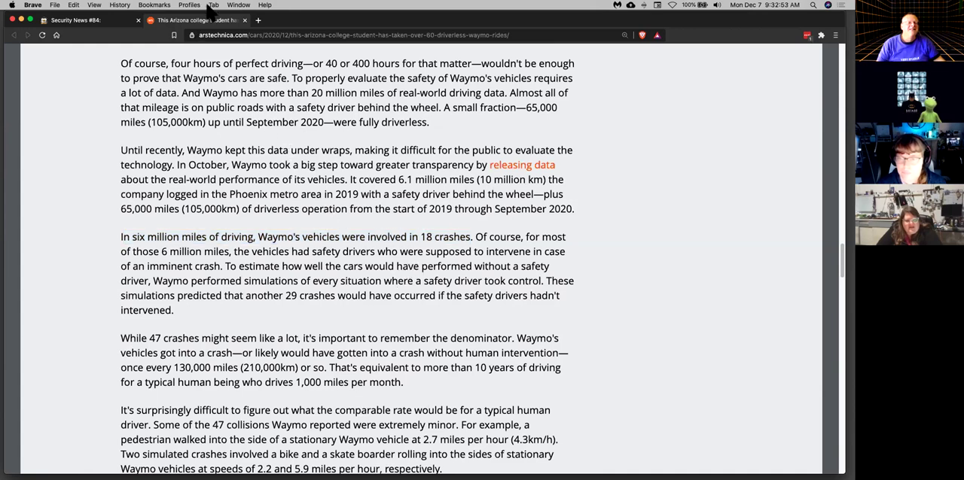
left_click(244, 20)
scroll(566, 317, "down", 3)
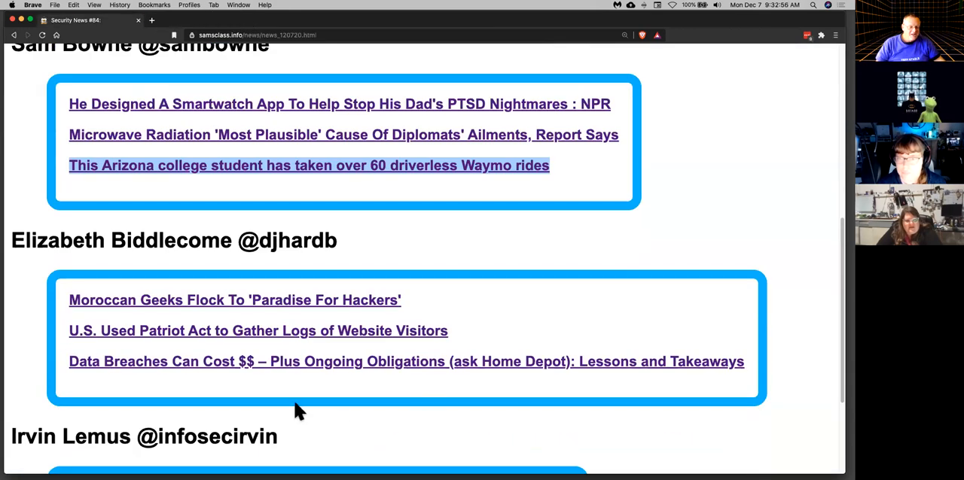
Bring up the Home Depot data breach article from the Data Breaches link in a new tab
right_click(288, 367)
left_click(316, 344)
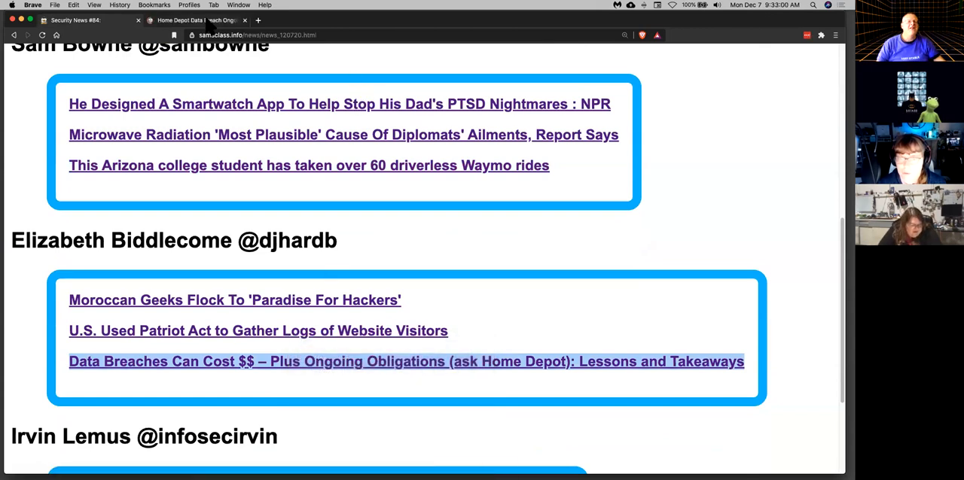
left_click(195, 20)
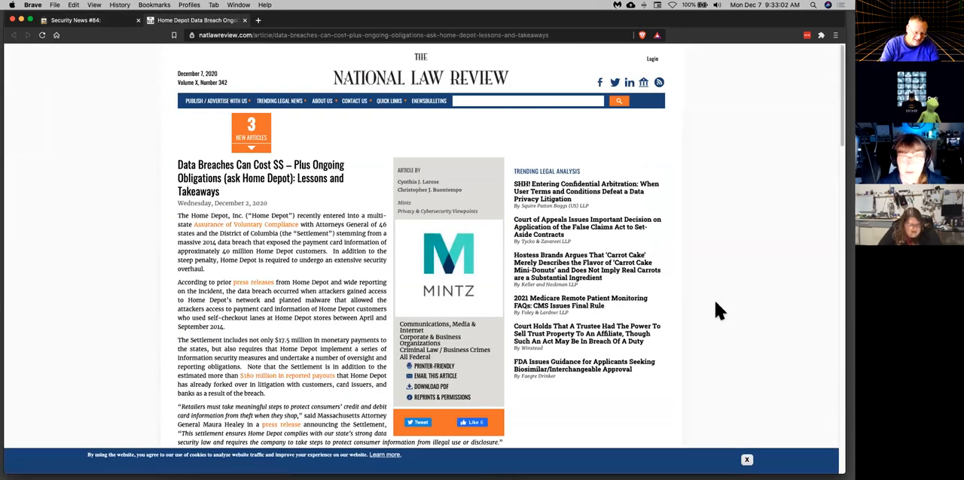
Zoom the article twice, mark the 2014 breach passage, then the $17.5 million settlement passage instead
key("super+plus")
key("super+plus")
key("super+plus")
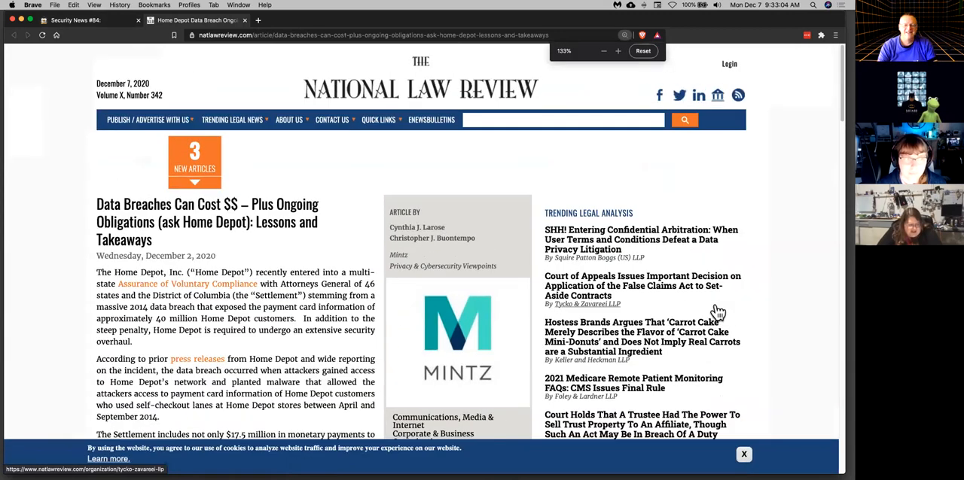
key("super+plus")
key("super+plus")
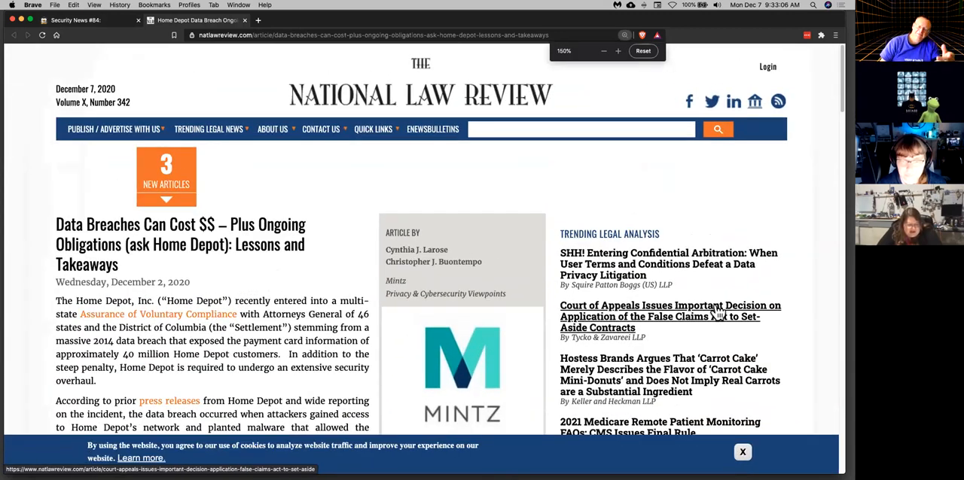
scroll(450, 376, "down", 1)
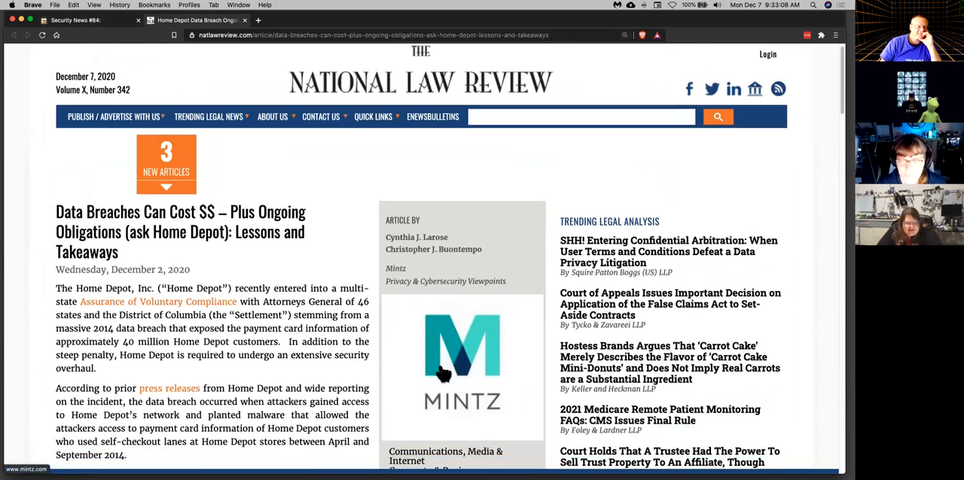
scroll(451, 376, "down", 4)
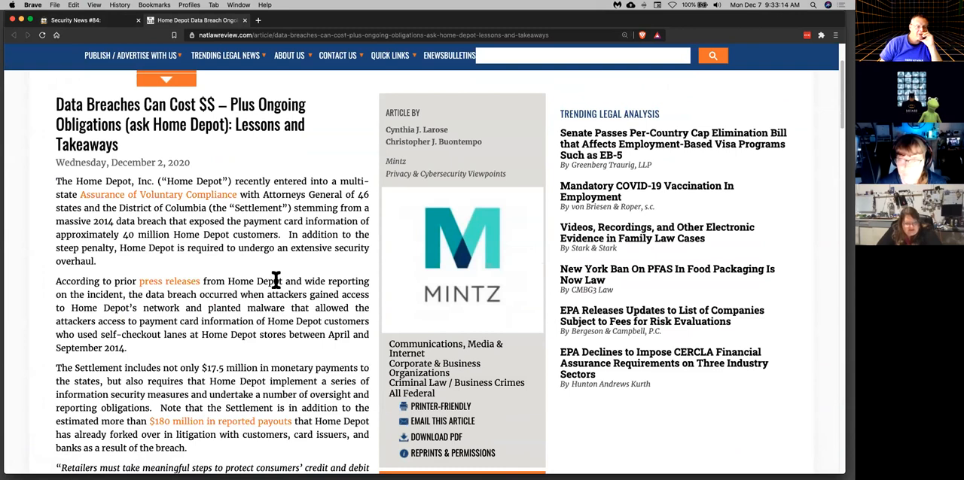
scroll(179, 247, "down", 2)
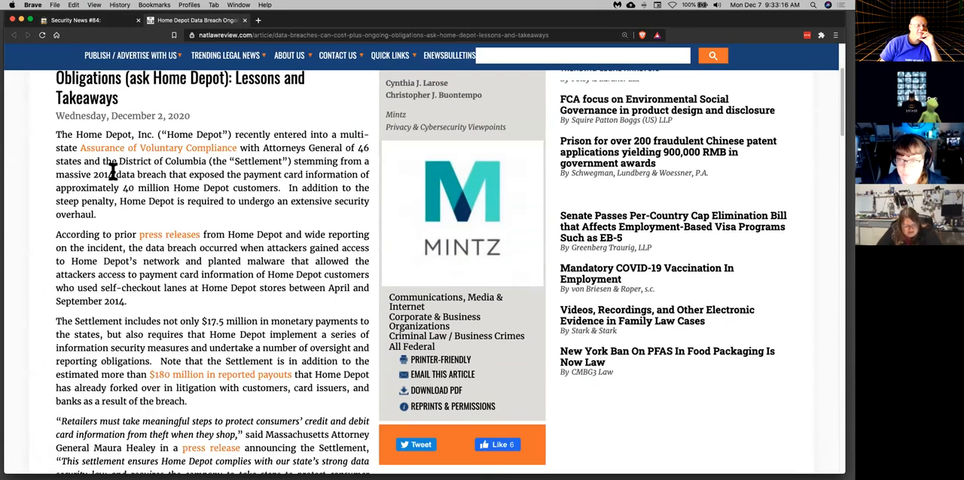
left_click_drag(94, 175, 134, 188)
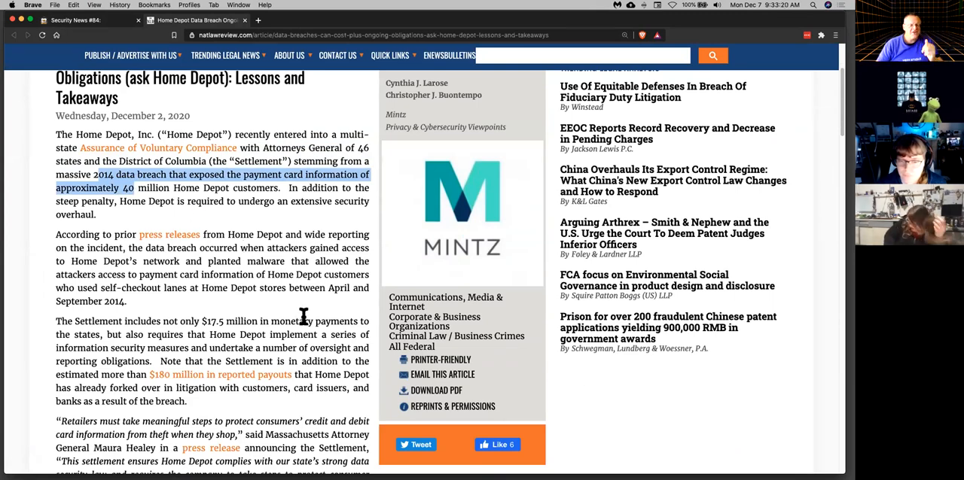
scroll(303, 317, "down", 1)
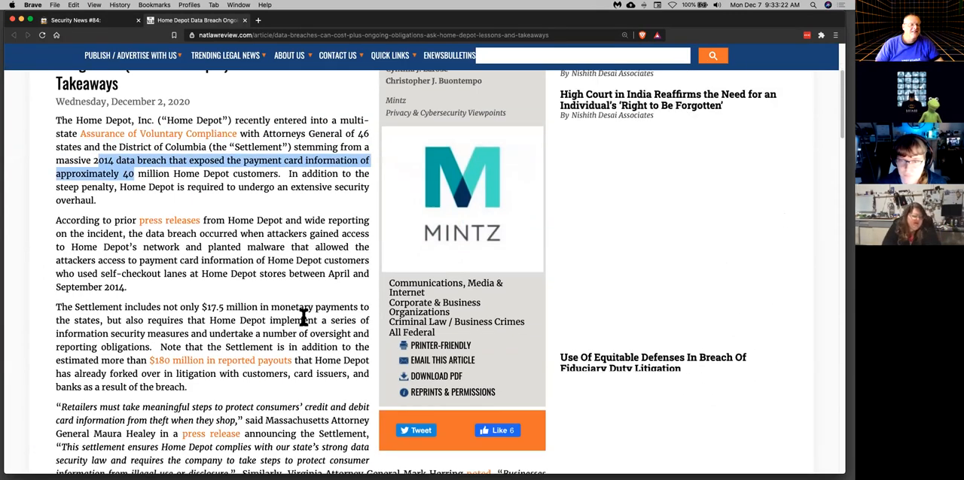
scroll(304, 316, "down", 1)
scroll(303, 316, "up", 2)
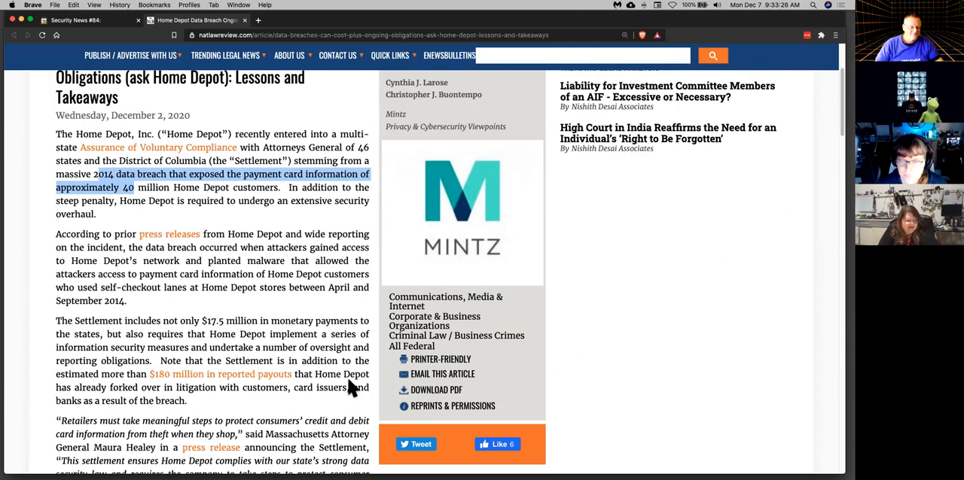
scroll(350, 387, "down", 2)
scroll(347, 385, "down", 2)
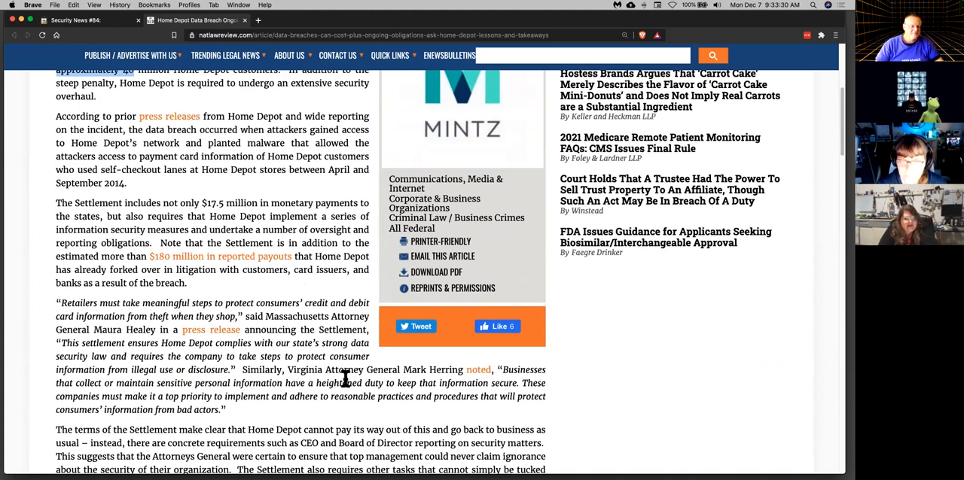
left_click(169, 207)
left_click_drag(164, 204, 273, 229)
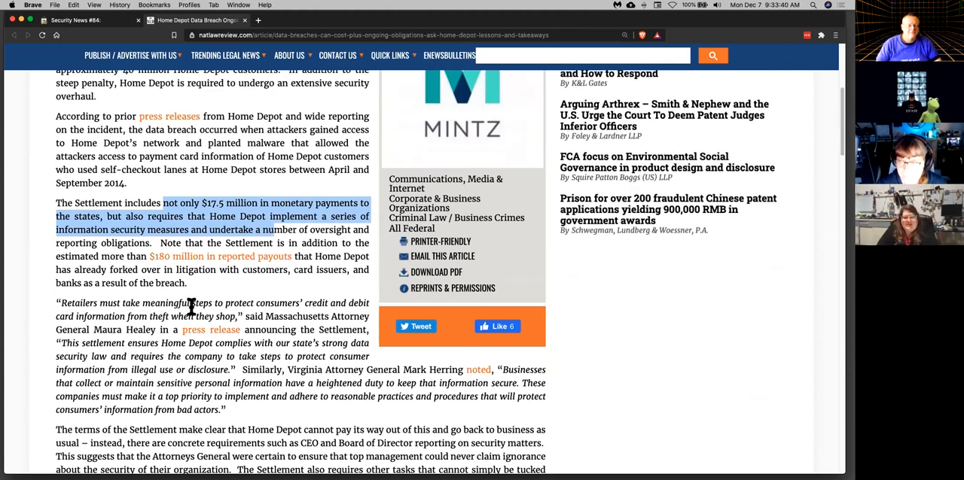
scroll(192, 300, "down", 4)
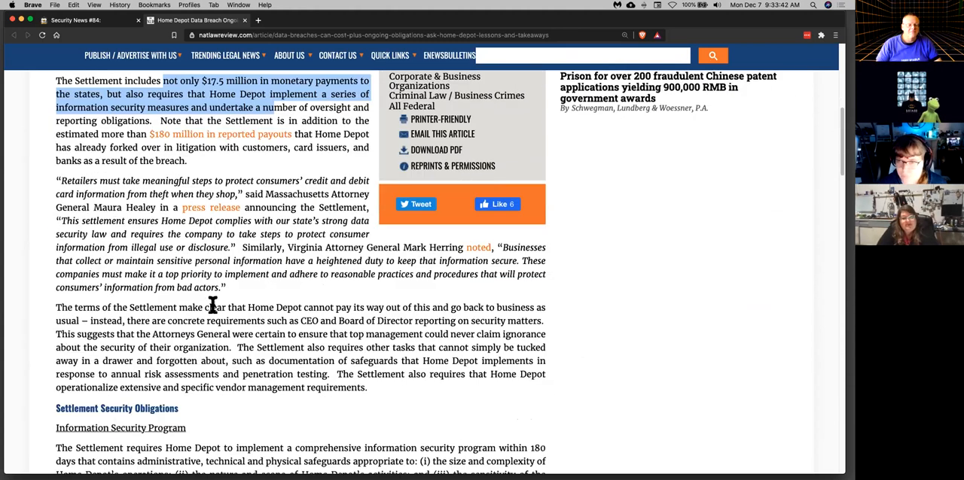
scroll(256, 331, "up", 2)
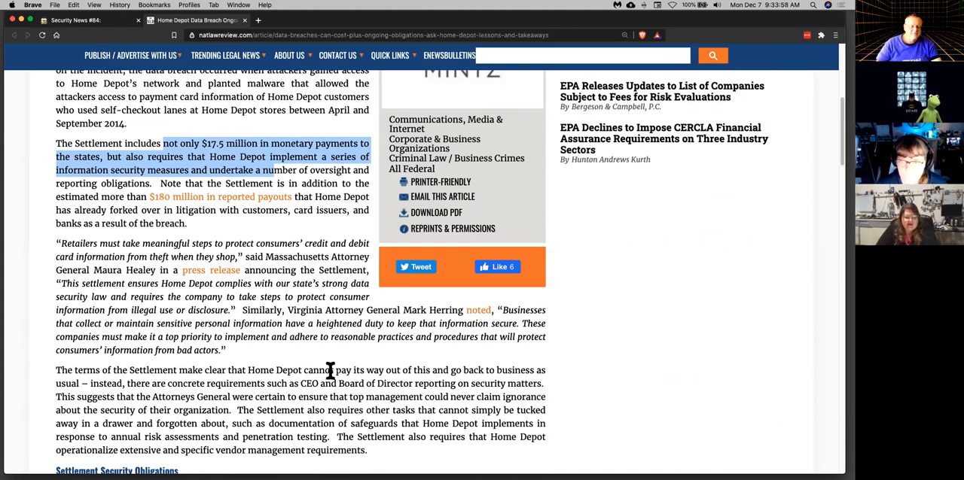
scroll(316, 365, "down", 3)
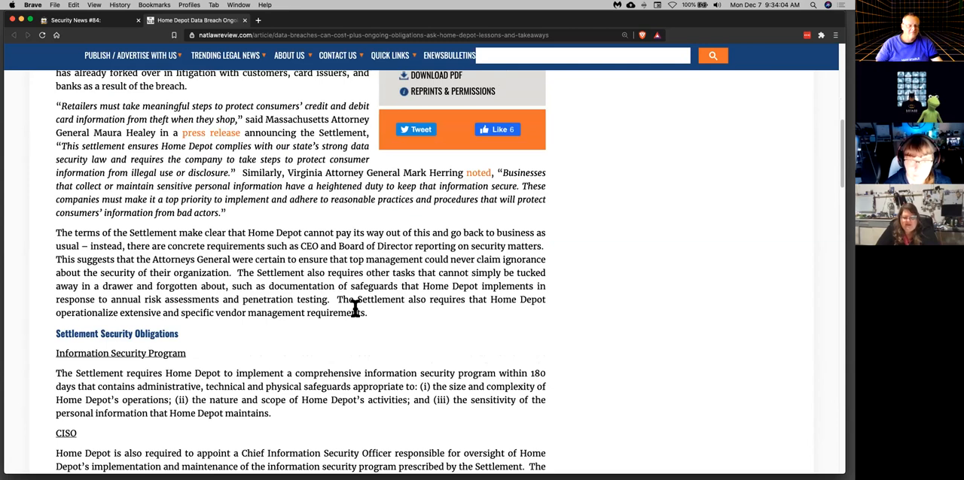
scroll(356, 307, "down", 2)
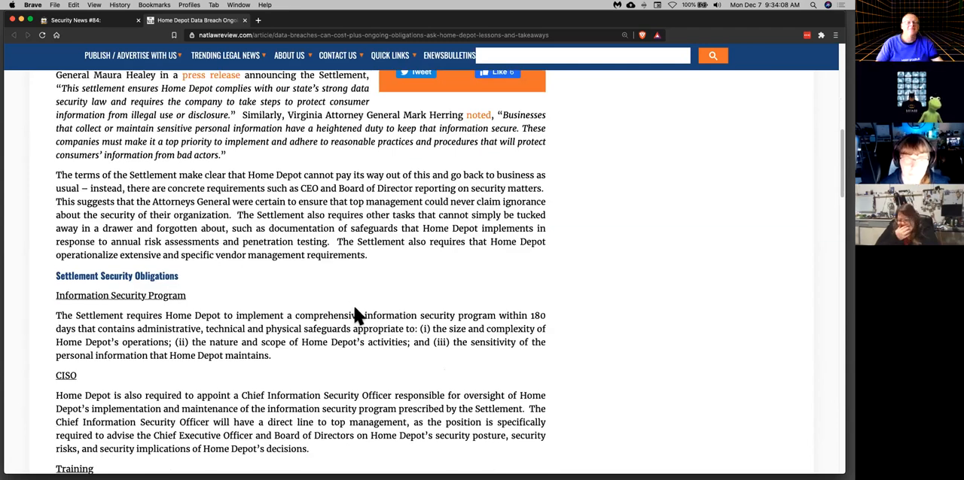
scroll(354, 323, "down", 2)
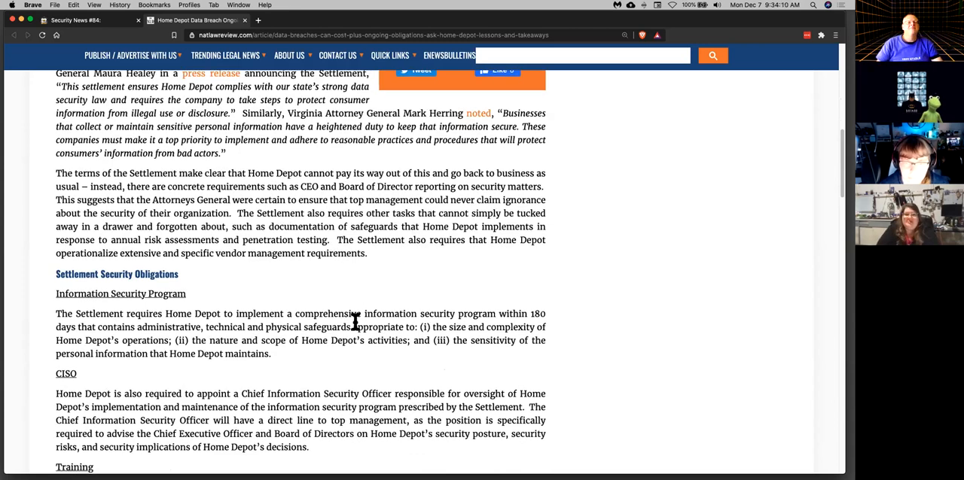
scroll(354, 324, "down", 2)
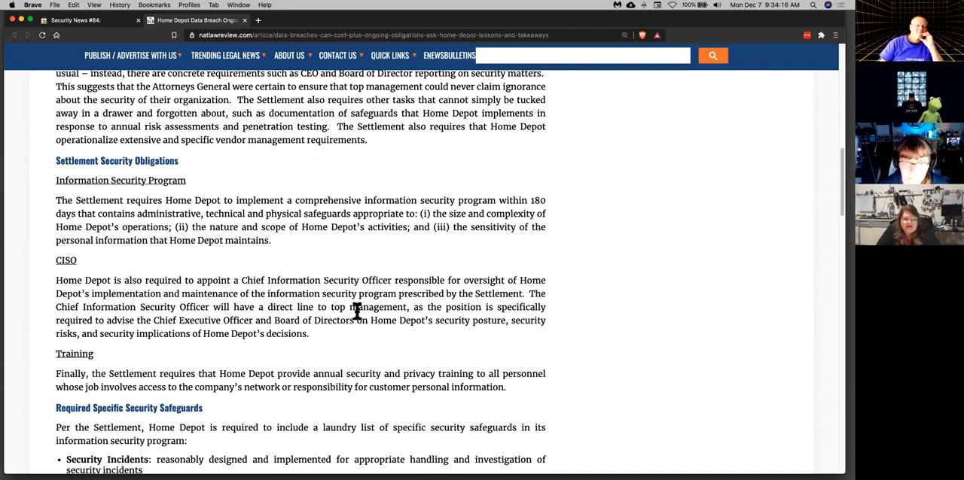
scroll(367, 317, "down", 2)
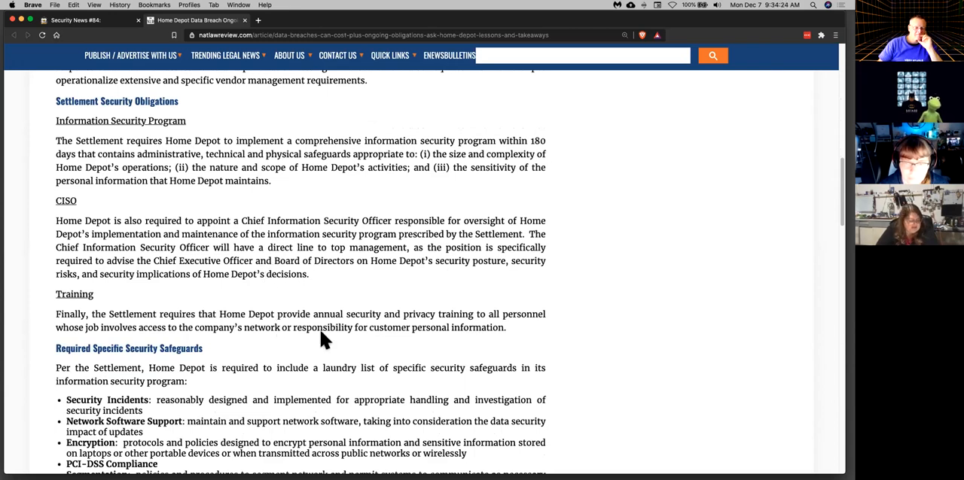
scroll(319, 328, "down", 1)
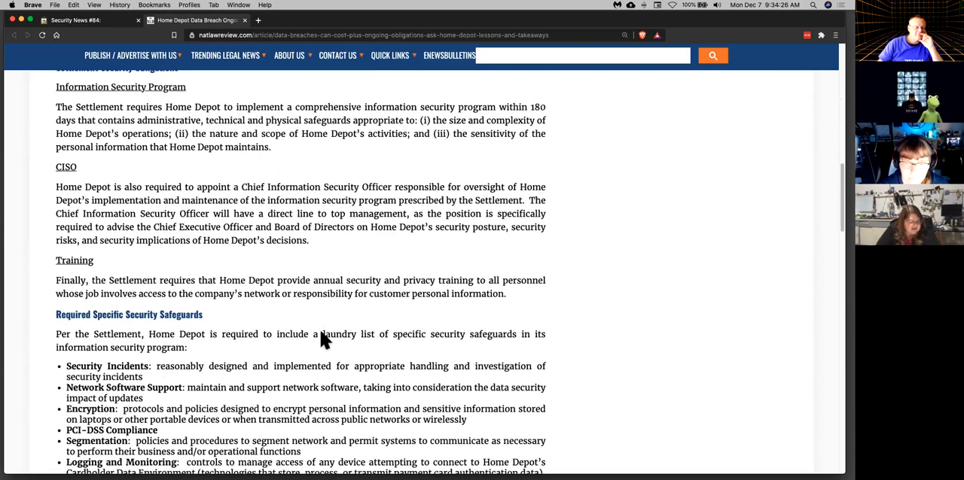
scroll(320, 333, "down", 2)
scroll(321, 333, "down", 1)
scroll(321, 333, "down", 1)
scroll(322, 336, "down", 2)
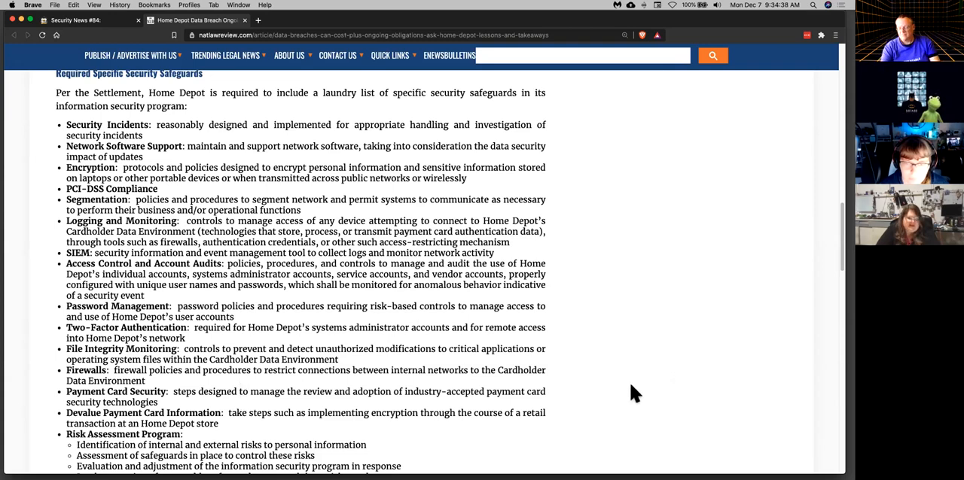
scroll(629, 382, "down", 10)
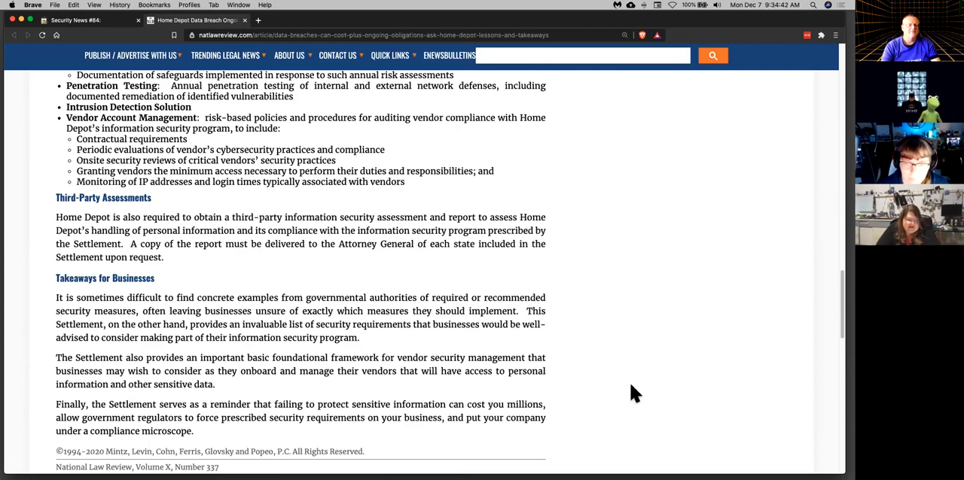
scroll(629, 382, "up", 3)
scroll(630, 382, "up", 3)
scroll(630, 382, "up", 3)
scroll(629, 381, "up", 2)
scroll(629, 381, "up", 3)
scroll(630, 382, "up", 2)
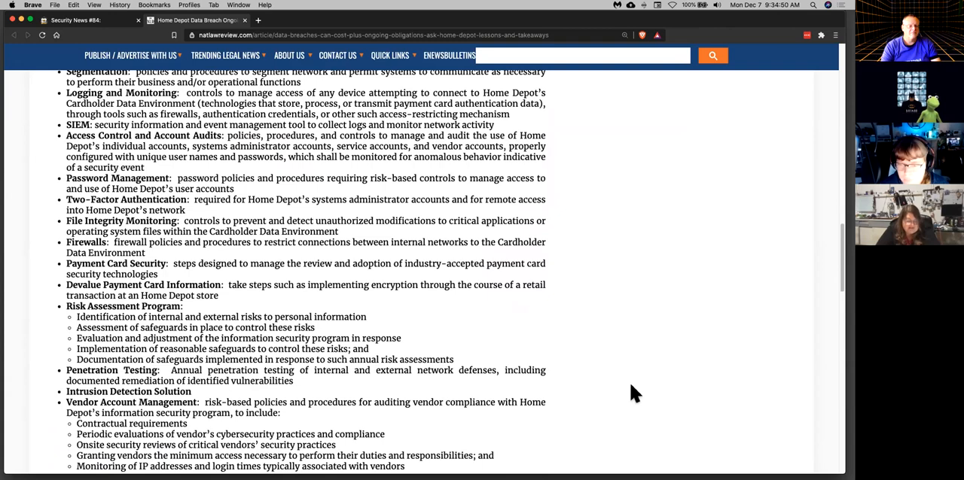
scroll(630, 382, "up", 2)
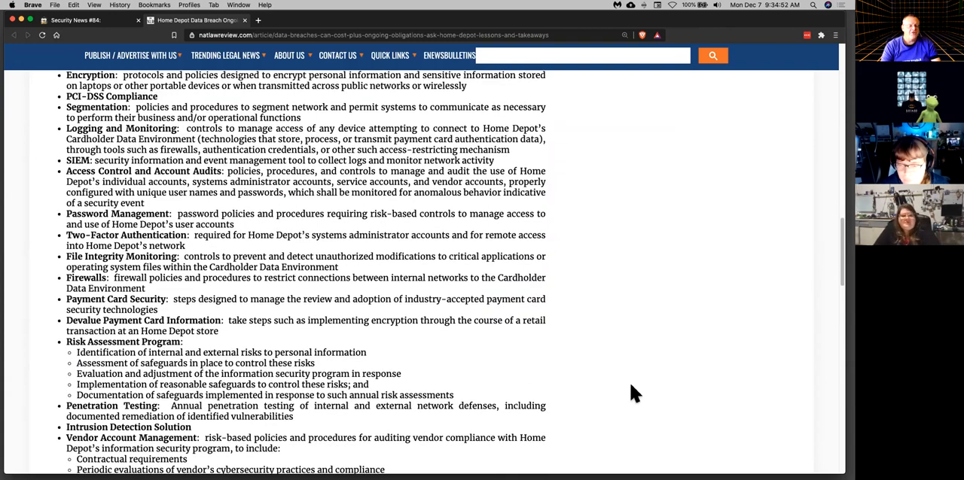
scroll(630, 382, "up", 2)
scroll(629, 382, "up", 2)
scroll(629, 382, "up", 2)
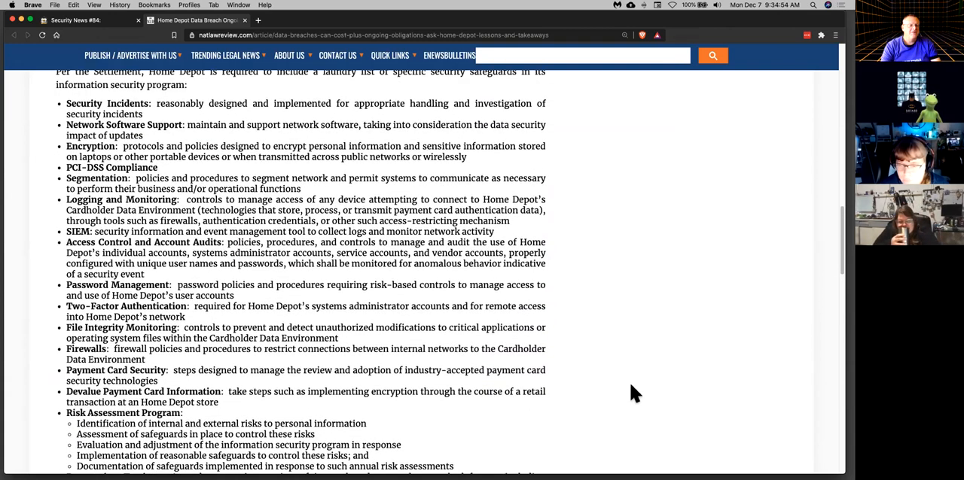
scroll(630, 382, "down", 1)
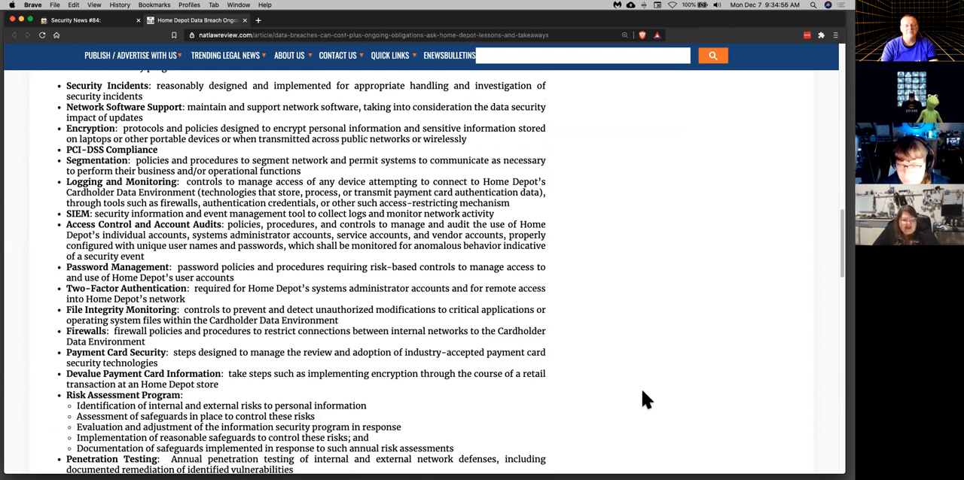
Adjust the Home Depot article's text size, shrinking it then enlarging it again for reading
key("super+minus")
key("super+minus")
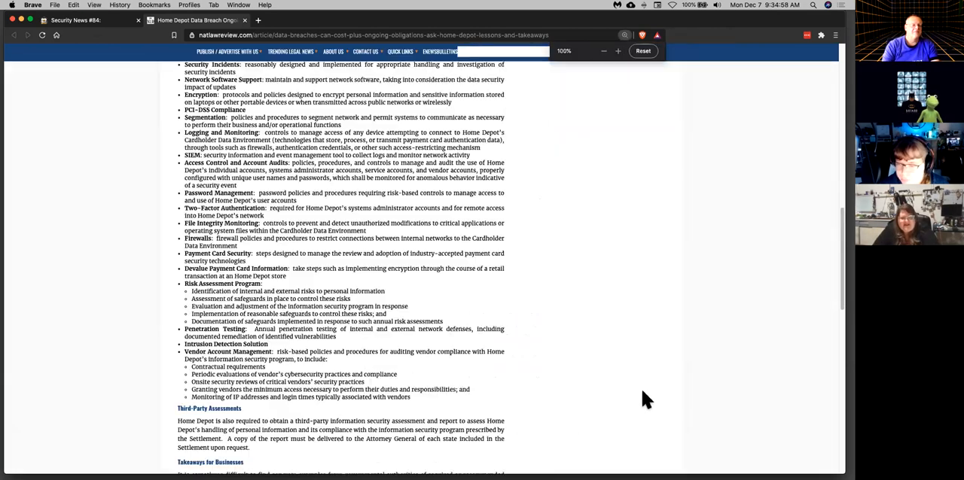
scroll(640, 387, "up", 1)
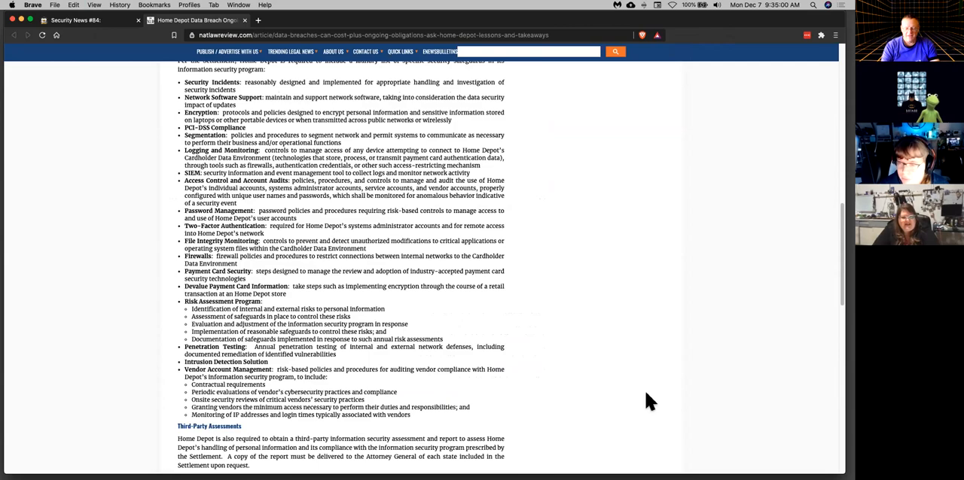
key("super+plus")
key("super+plus")
key("super+plus")
key("super+plus")
scroll(627, 412, "up", 1)
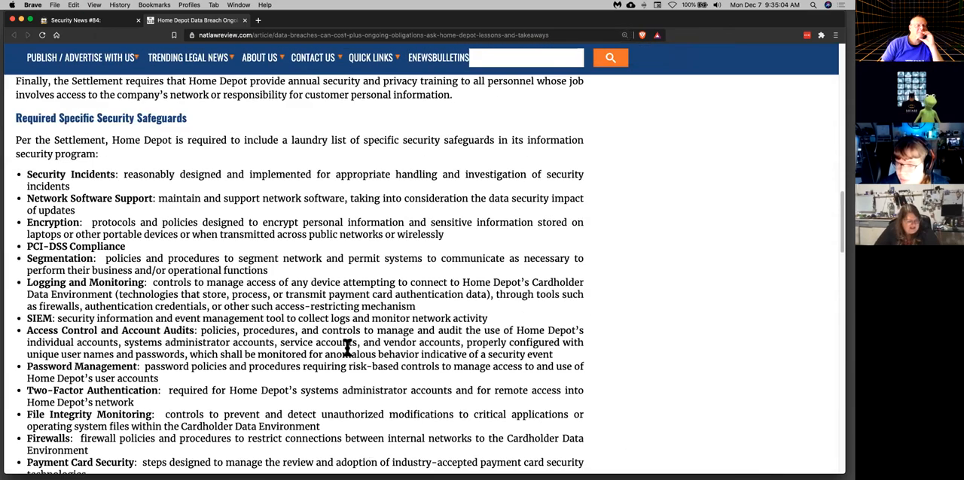
scroll(208, 352, "down", 5)
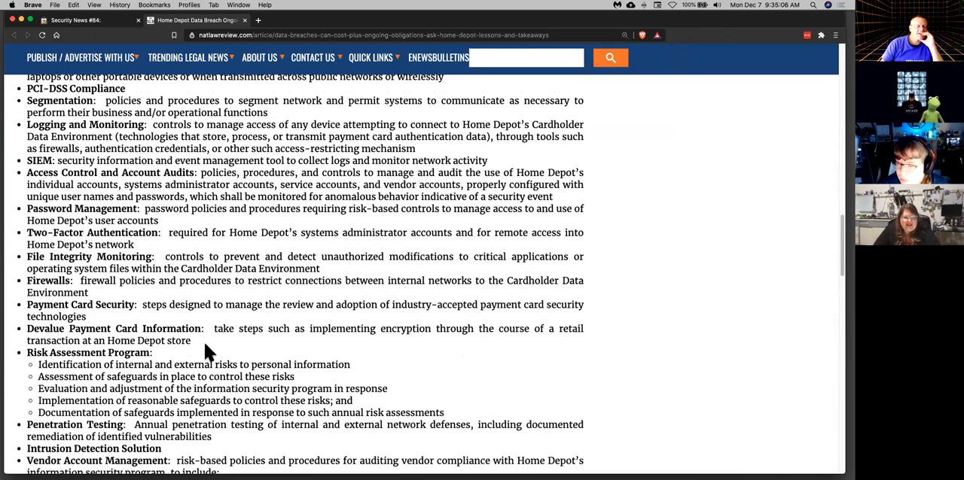
scroll(208, 351, "down", 4)
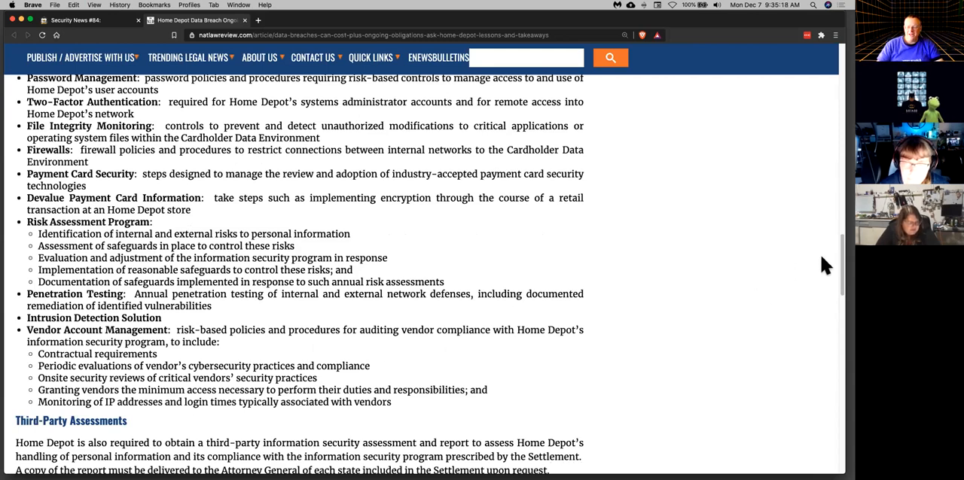
left_click_drag(842, 265, 842, 327)
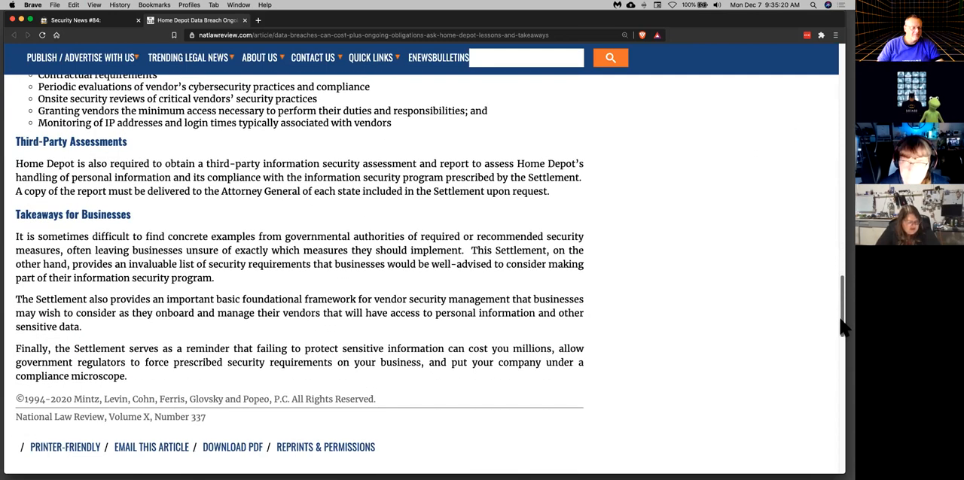
left_click_drag(841, 325, 841, 259)
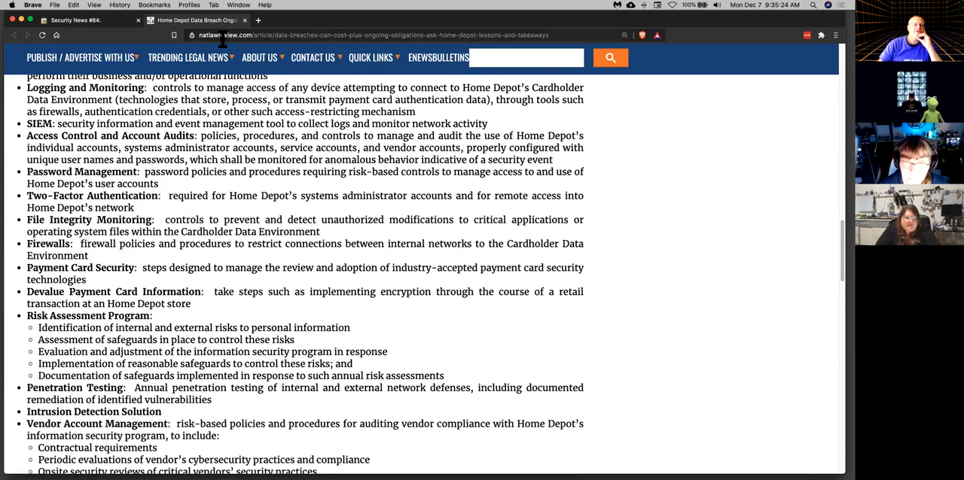
Close the Home Depot article and bring up the Cyberlympics Week 1 Livestream in a new YouTube tab
left_click(243, 20)
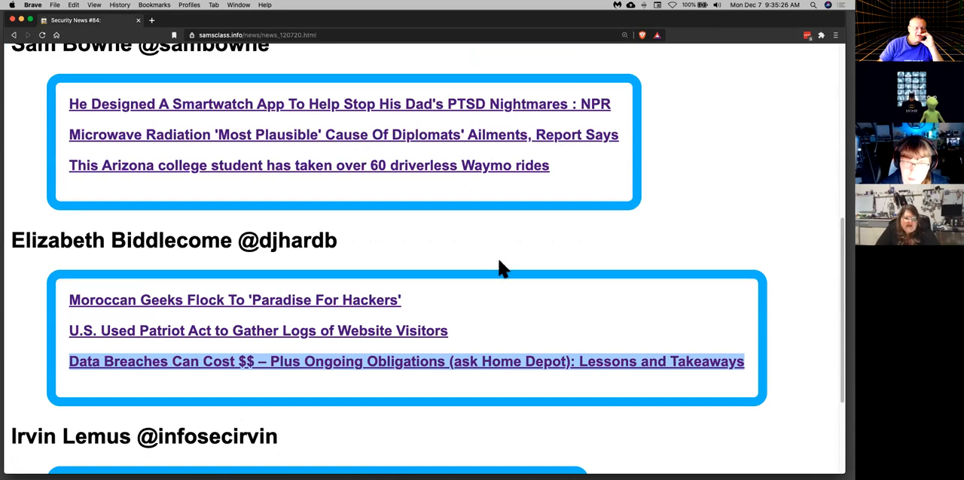
scroll(503, 268, "down", 3)
right_click(311, 421)
left_click(349, 342)
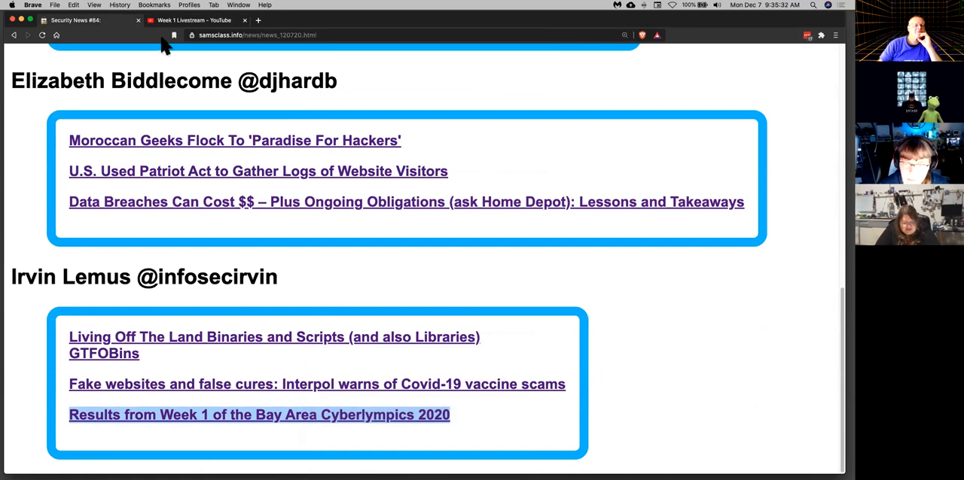
left_click(203, 20)
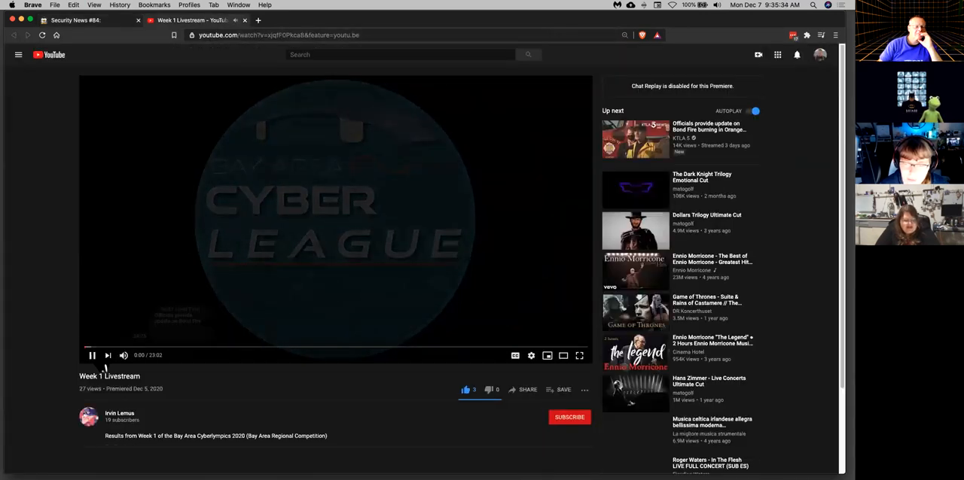
Play the Week 1 Livestream full screen on YouTube
left_click(82, 19)
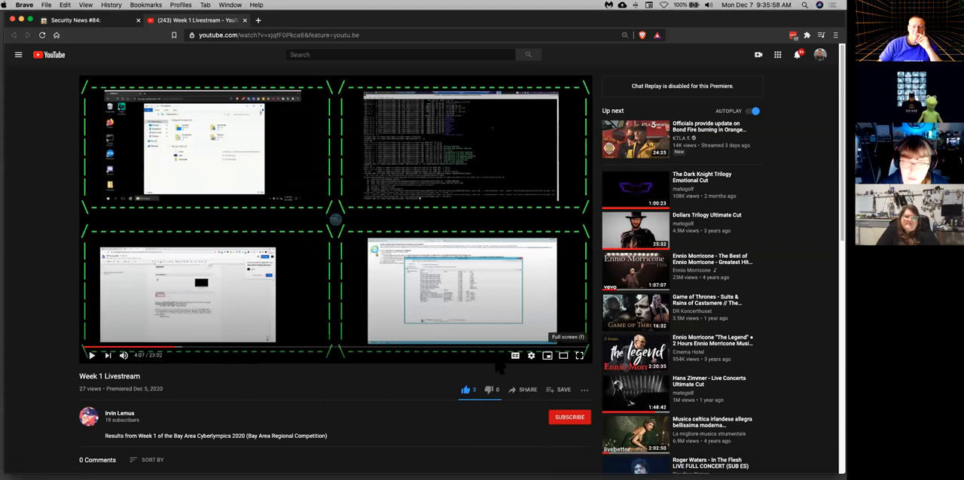
left_click(579, 355)
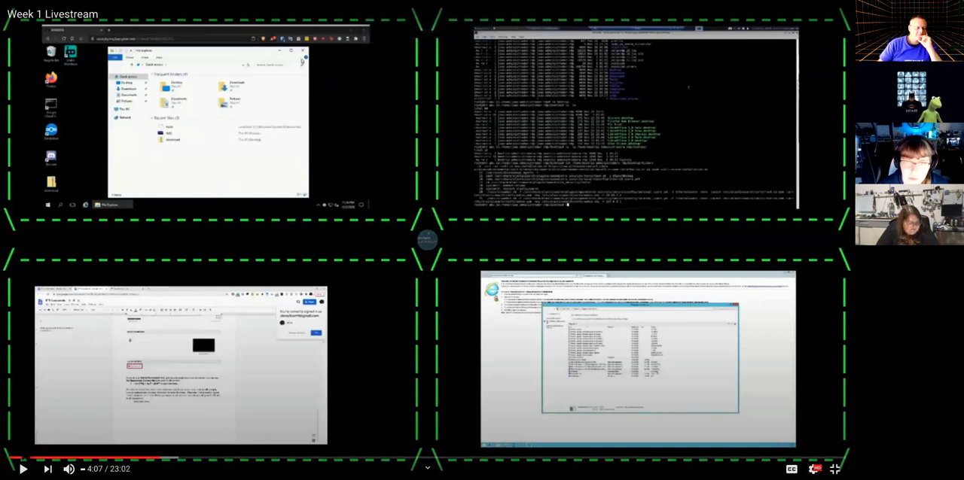
mouse_move(136, 457)
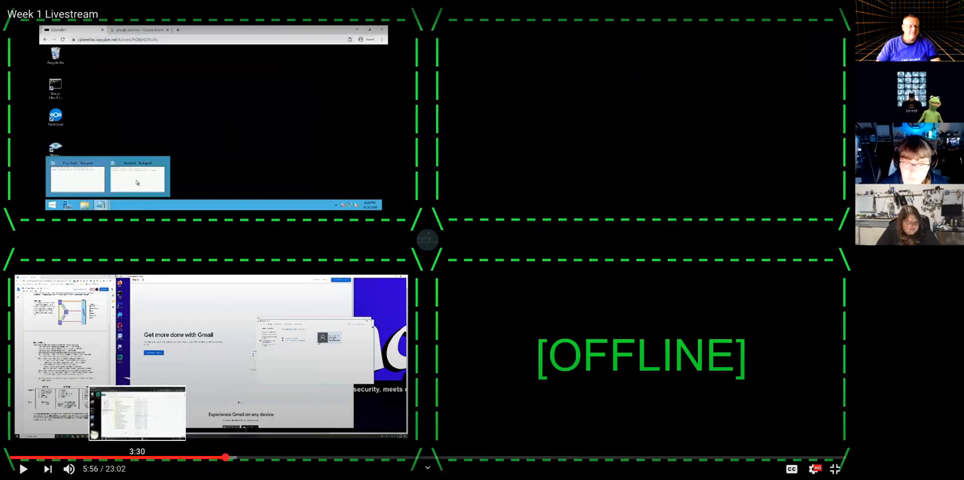
Seek the Week 1 Livestream back to 3:20 and exit full screen
left_click(131, 456)
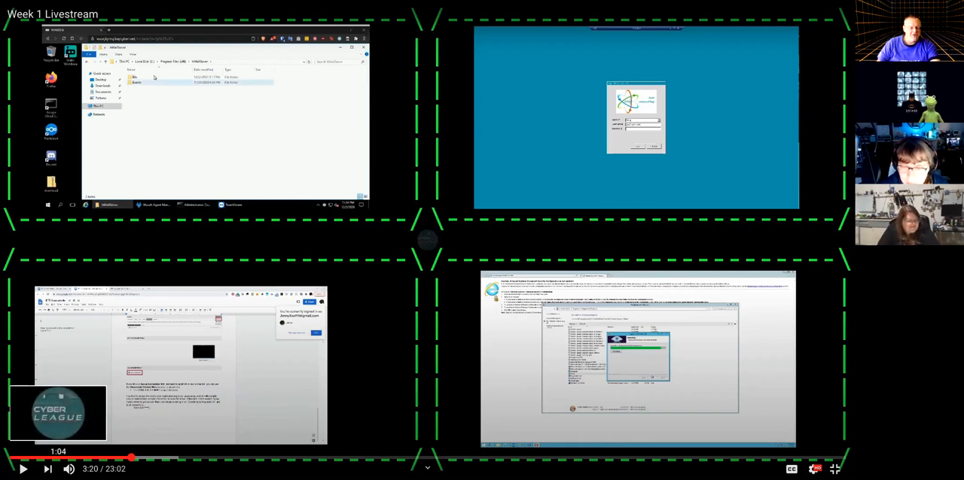
key("Escape")
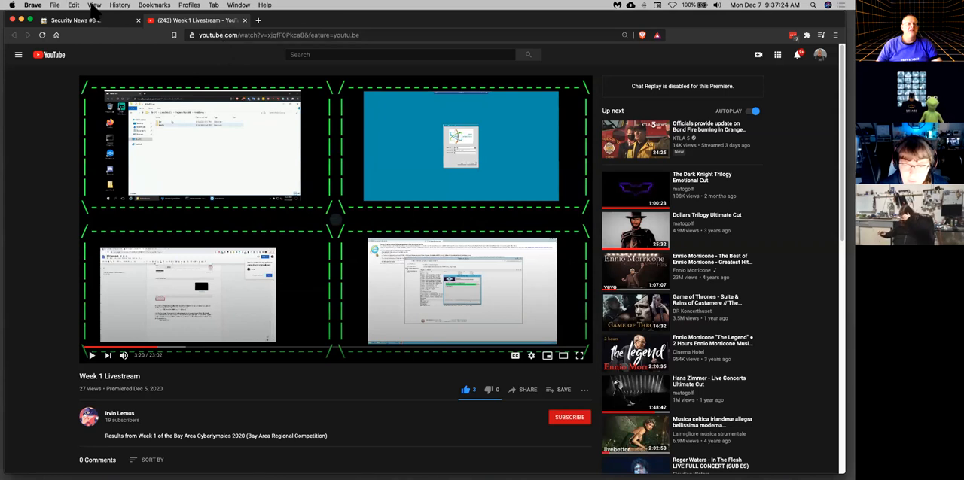
Switch back to the Security News #84 link list tab
left_click(89, 19)
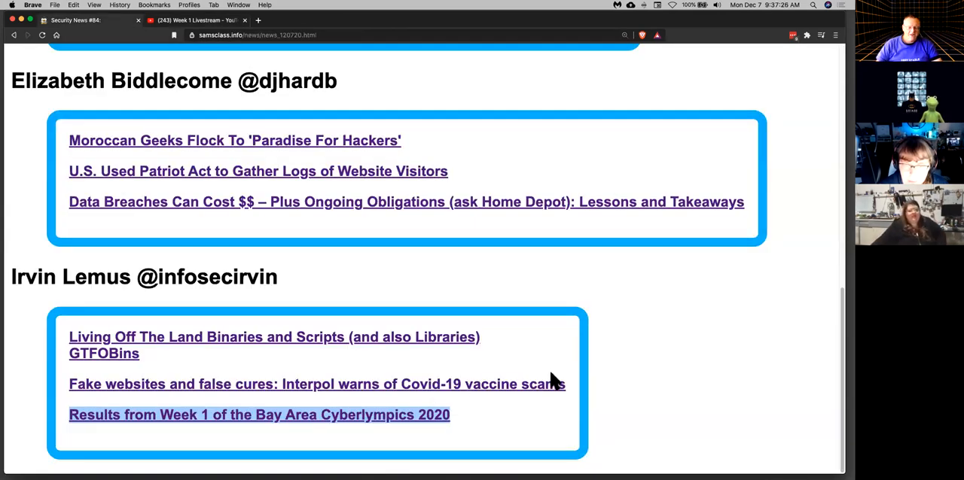
scroll(557, 380, "up", 1)
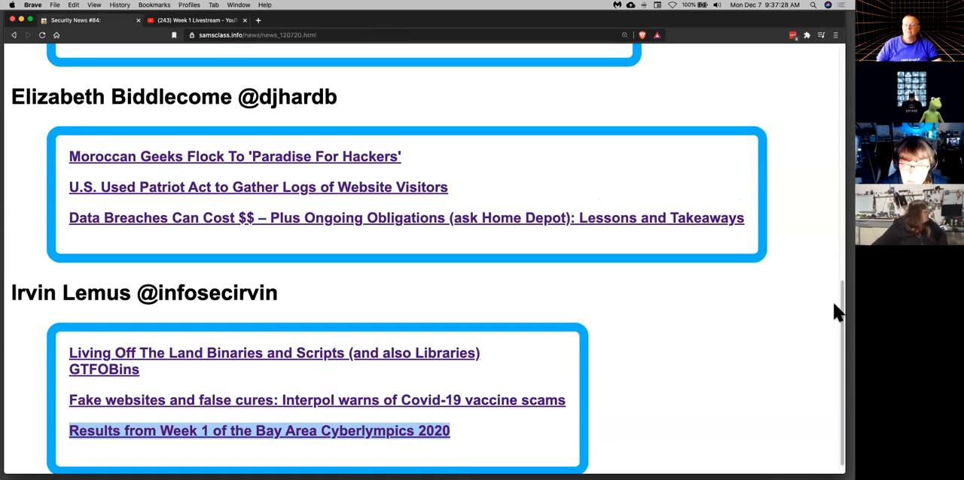
left_click_drag(838, 313, 843, 79)
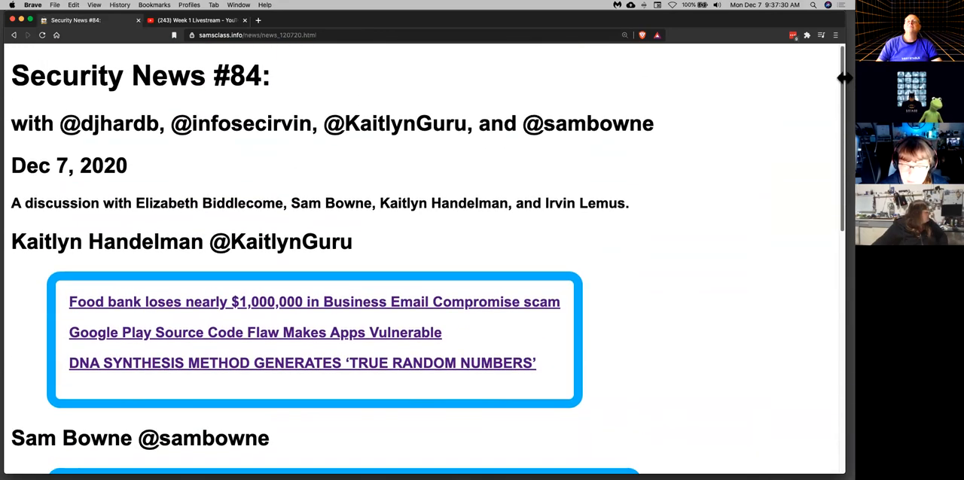